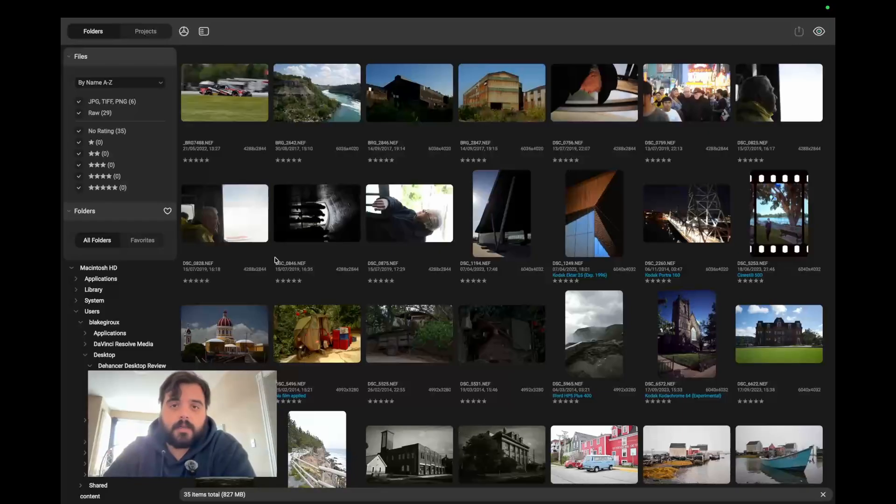
Open the photo BRG_2642.NEF from the folder for editing.
scroll(447, 282, down, 5)
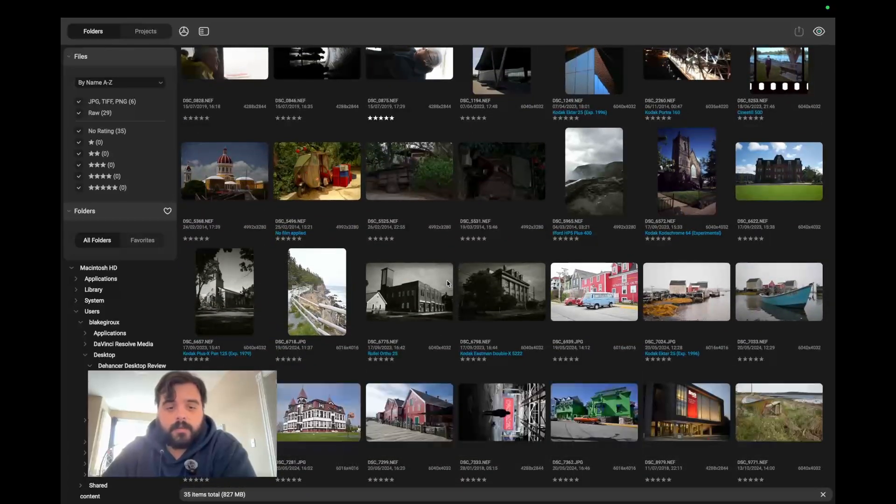
scroll(446, 282, up, 5)
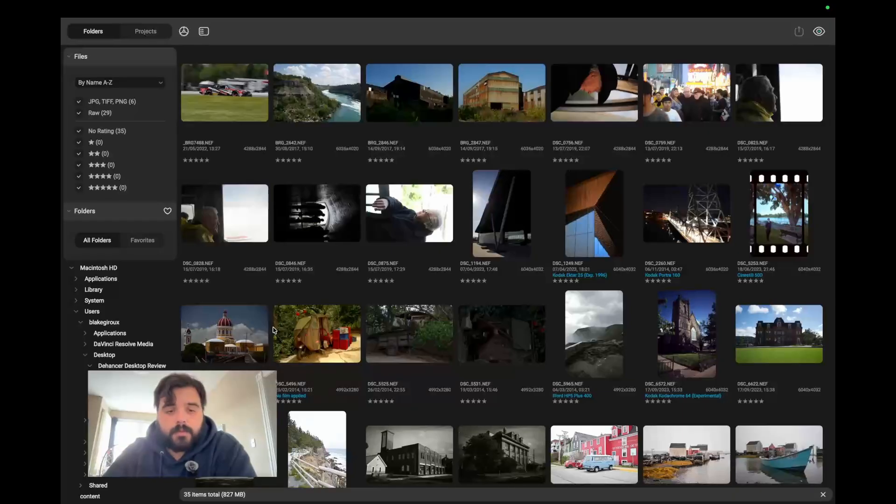
double_click(313, 120)
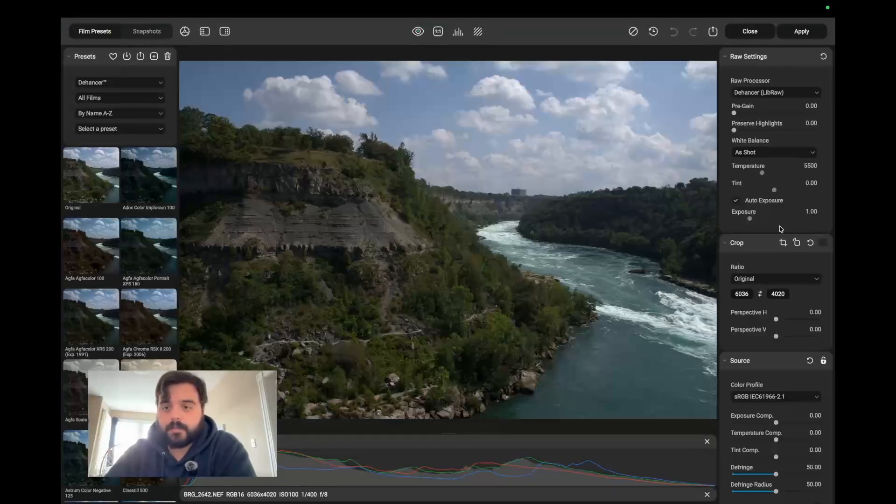
Examine the adjustment sections from Raw Settings through Film Profile, Print, Film Grain, Halation and Bloom to Film Damage.
scroll(778, 239, down, 5)
scroll(778, 239, down, 15)
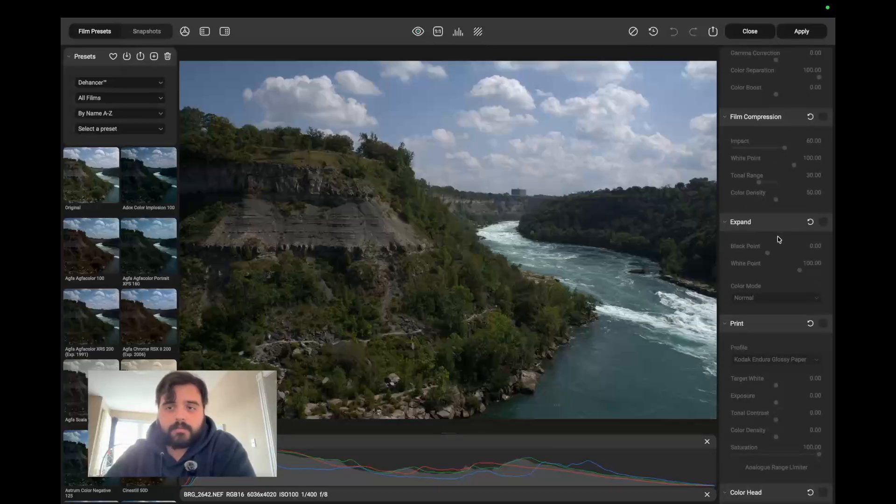
scroll(778, 239, up, 10)
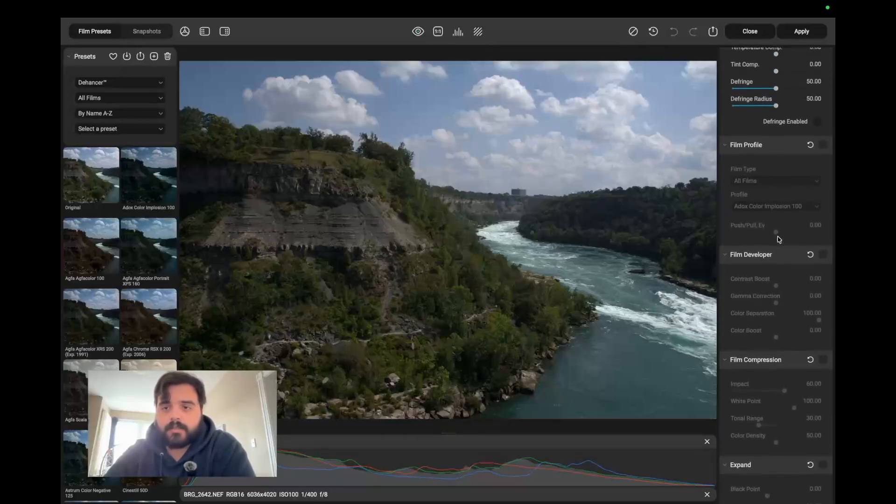
scroll(778, 239, up, 2)
scroll(788, 244, down, 15)
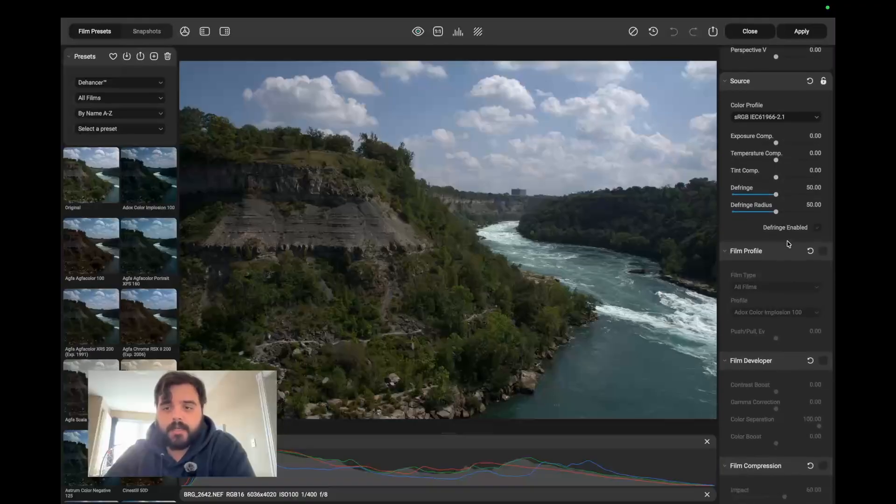
scroll(788, 243, down, 1)
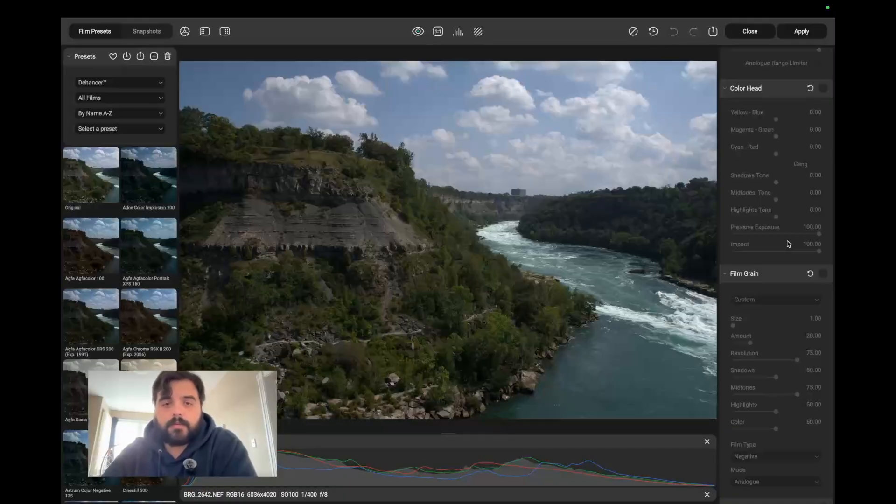
scroll(788, 243, down, 1)
scroll(788, 244, down, 10)
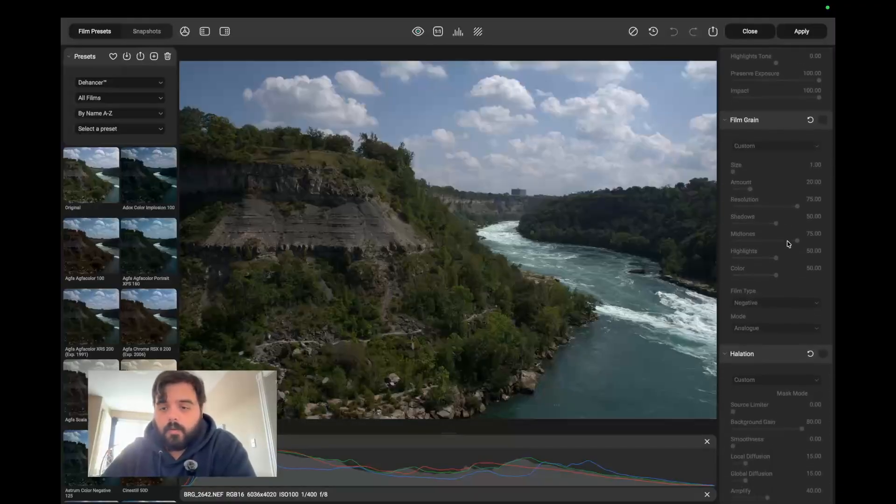
scroll(788, 243, down, 10)
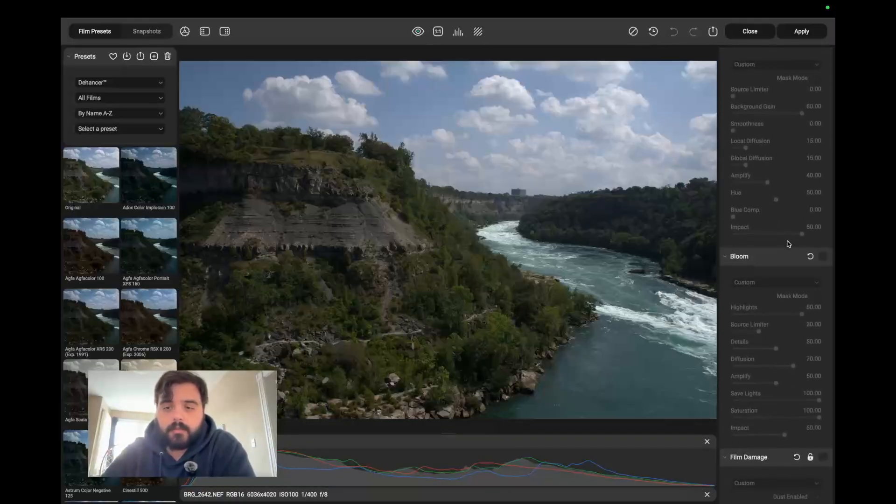
scroll(787, 244, up, 20)
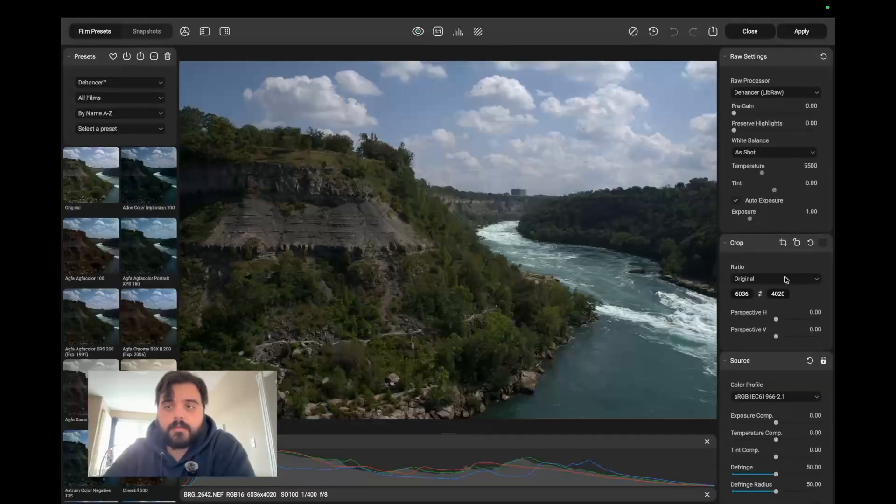
Set the raw processor to Apple in the Raw Settings.
click(798, 97)
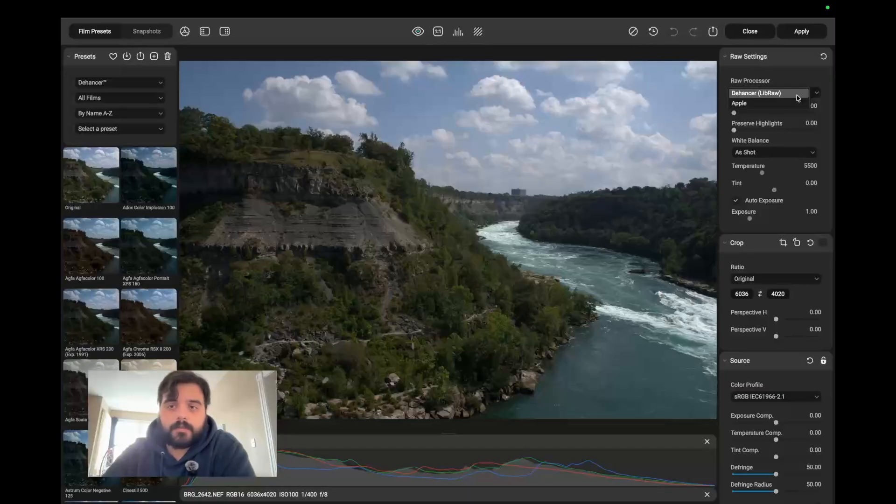
click(779, 103)
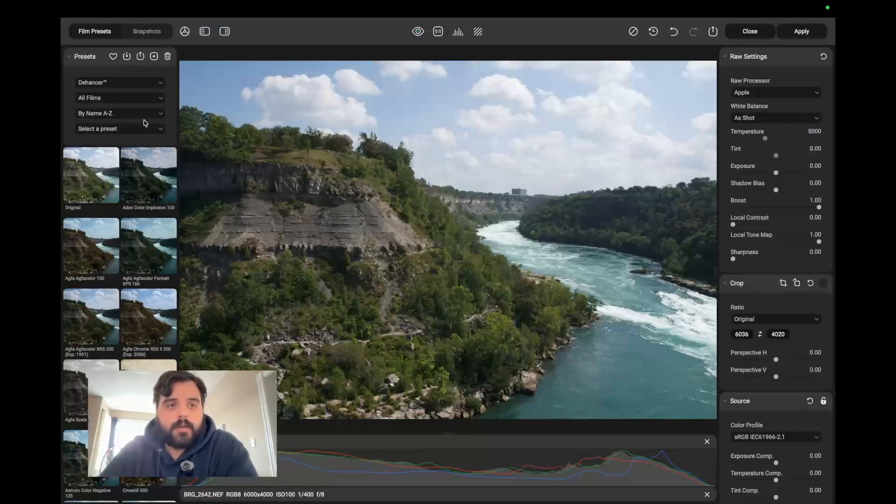
Try to add a snapshot of the current edit and return to the film presets.
click(145, 32)
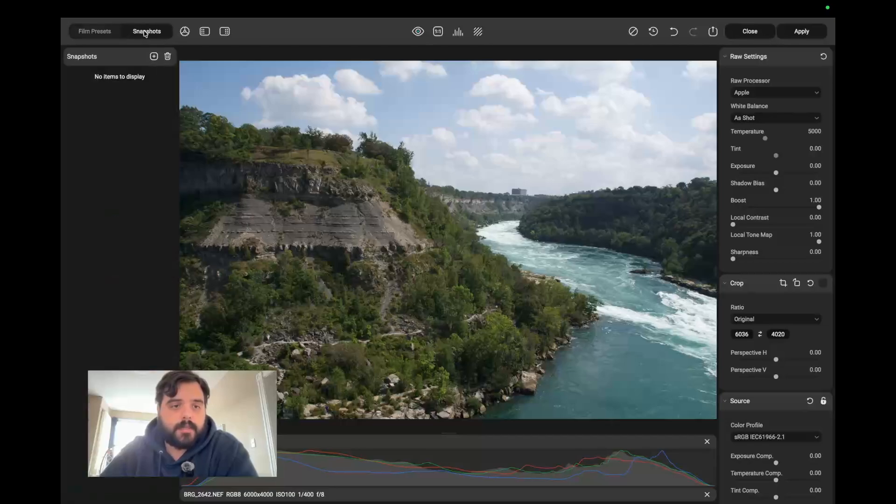
click(153, 57)
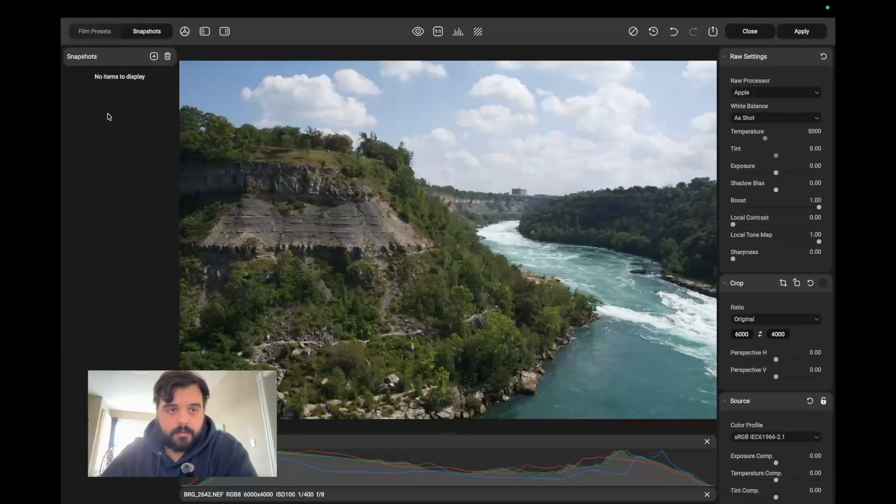
click(94, 31)
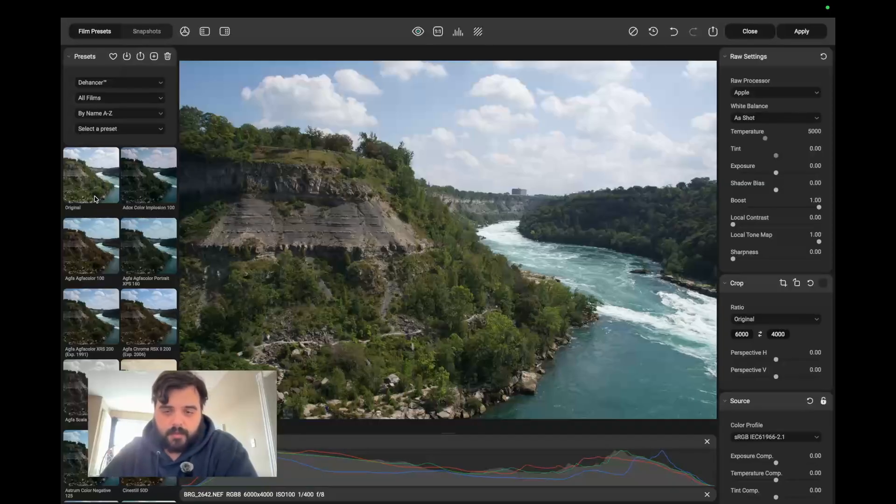
Hide and show the side panels, and view the photo at 1:1 before fitting it back to the window.
click(224, 32)
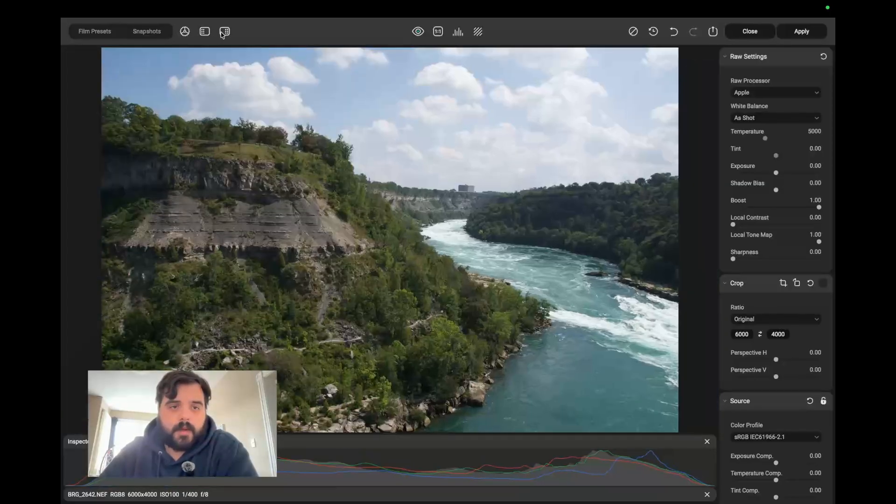
click(224, 32)
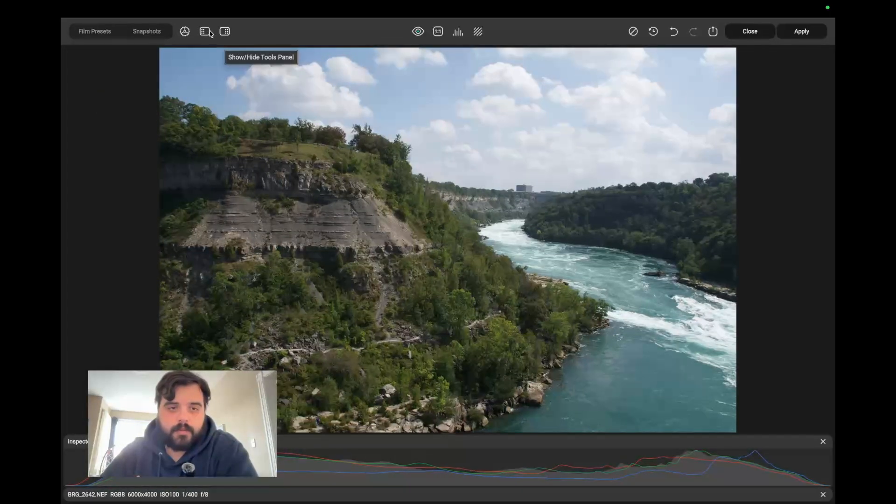
click(204, 32)
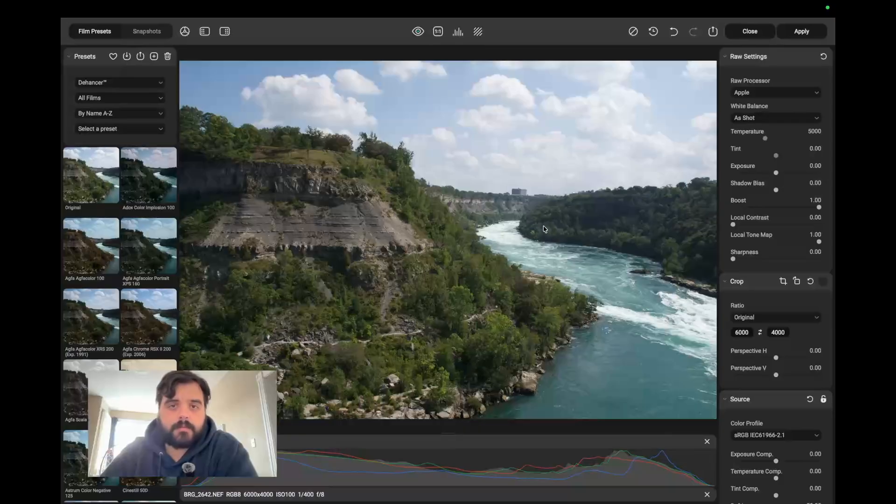
click(437, 31)
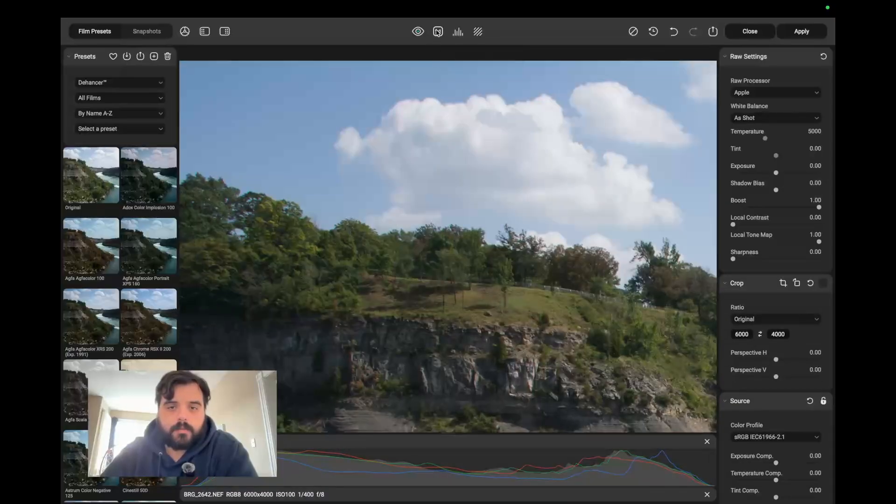
click(437, 31)
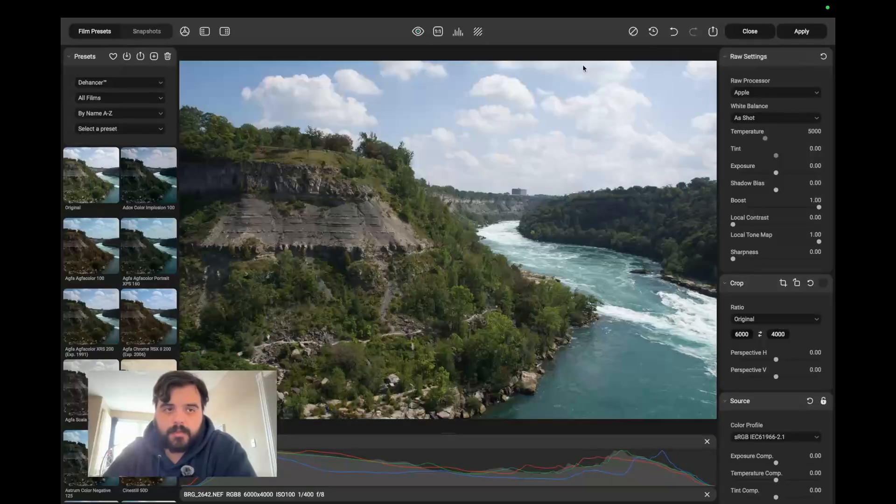
Close the photo without saving the changes of this editing session.
click(750, 31)
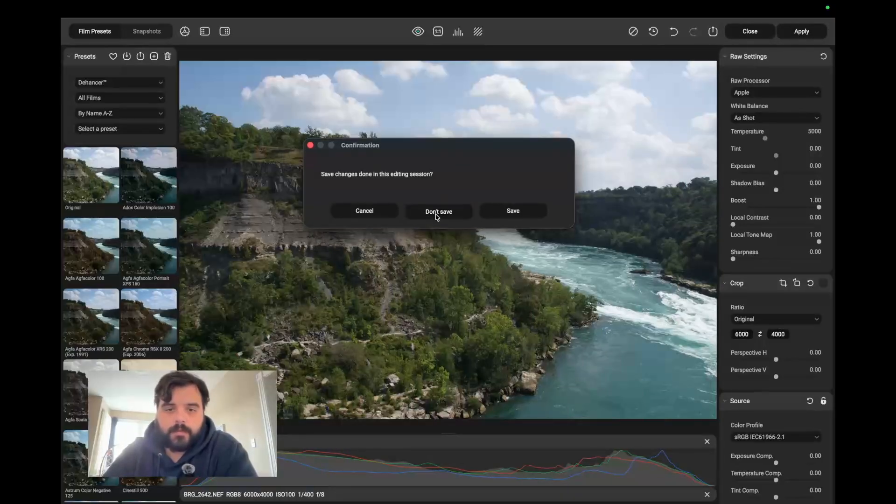
click(436, 217)
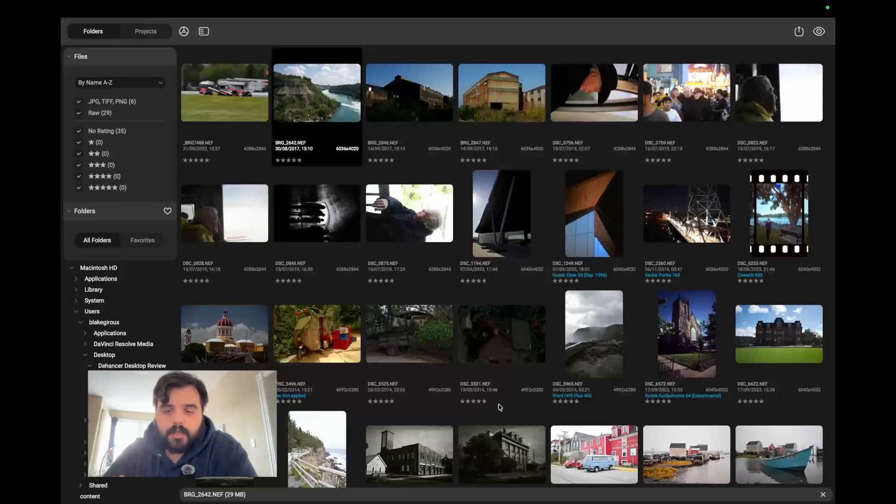
Reopen BRG_2642.NEF for editing and set its raw processor to Apple.
click(327, 91)
double_click(327, 90)
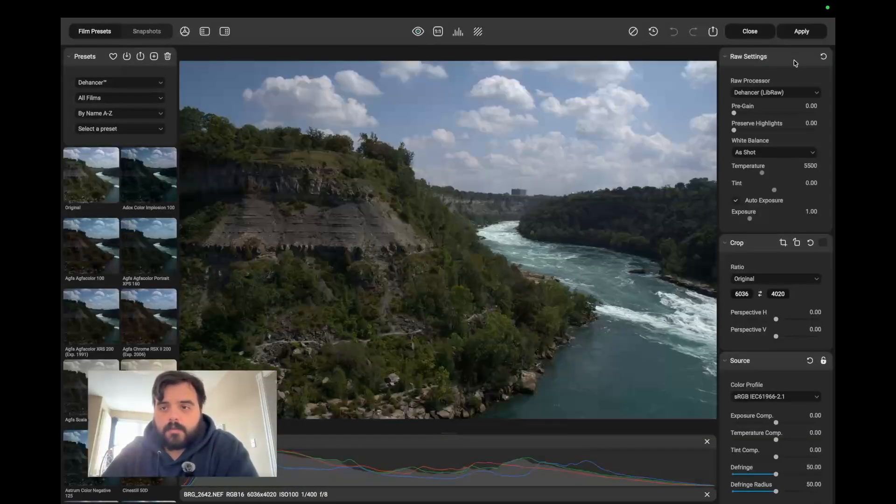
click(752, 93)
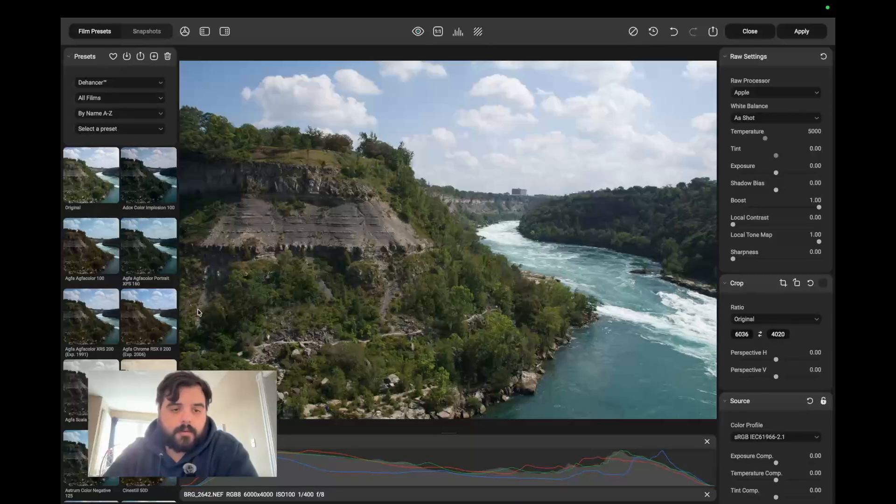
Try the Agfa Chrome RSX II 200 (Exp. 2006) preset on the photo and inspect the distant riverbank up close.
click(157, 334)
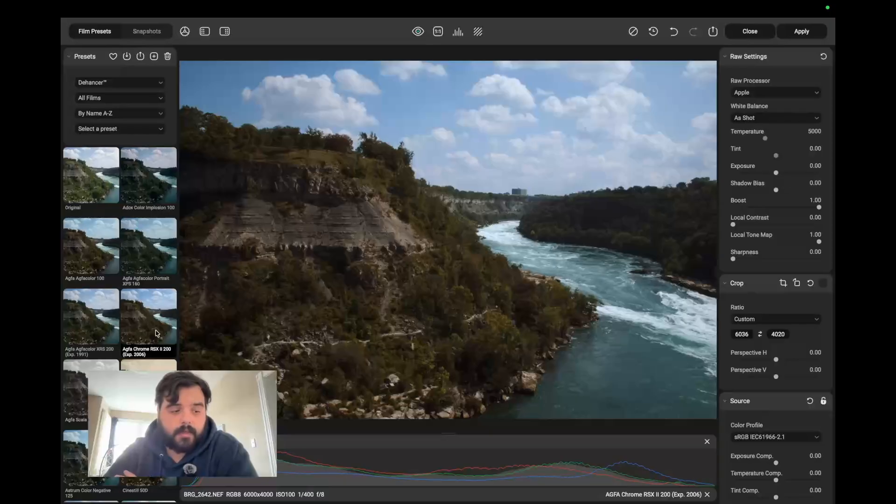
click(520, 206)
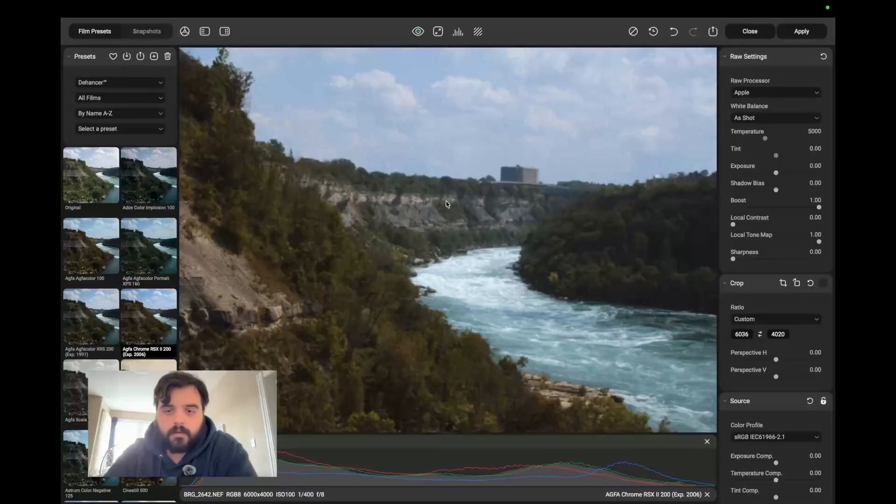
click(533, 235)
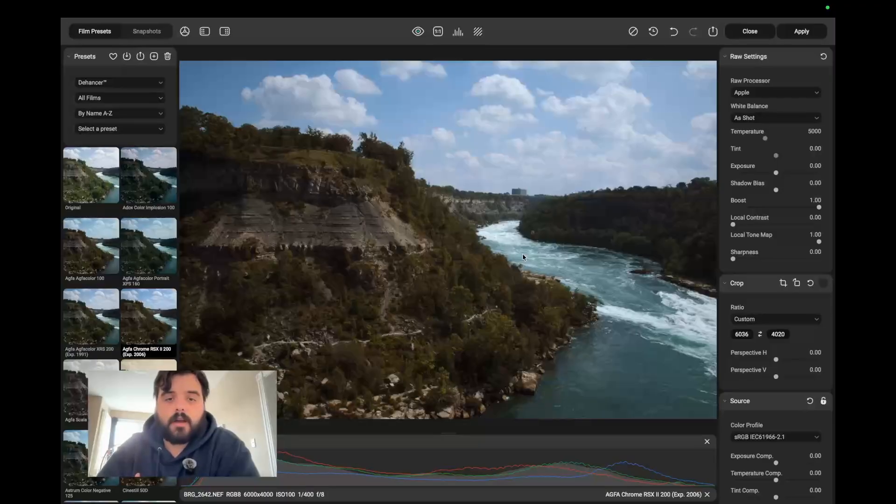
Try the presets Fuji Eterna Vivid 500 (Exp. 2013) + 2383, Fujichrome Velvia 50 and Fujicolor C200 + Kodak Endura on the photo.
scroll(85, 385, down, 5)
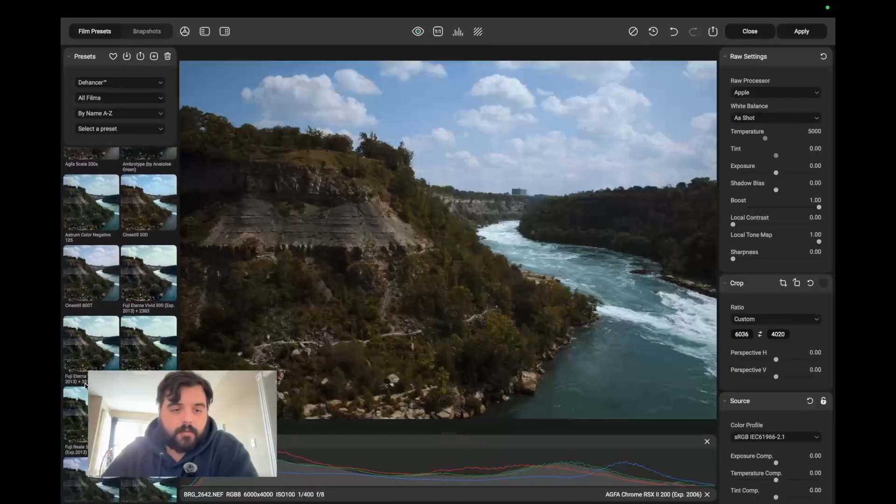
click(156, 278)
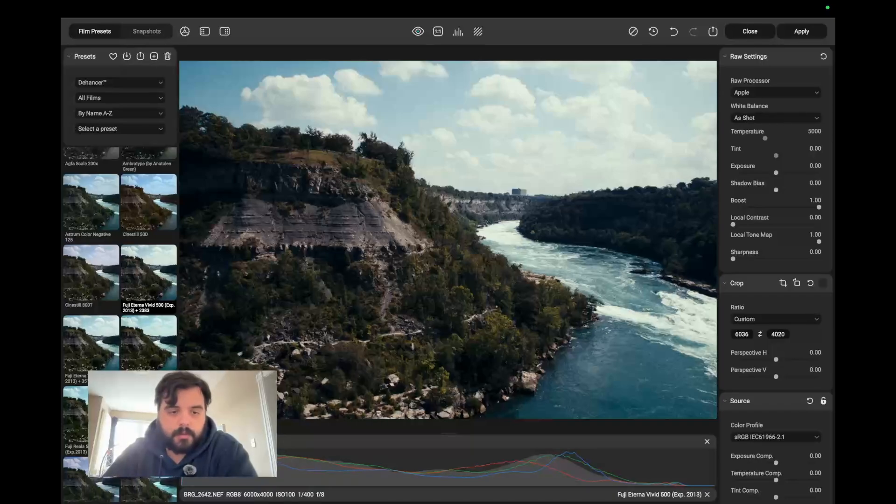
scroll(155, 364, down, 3)
scroll(155, 365, down, 2)
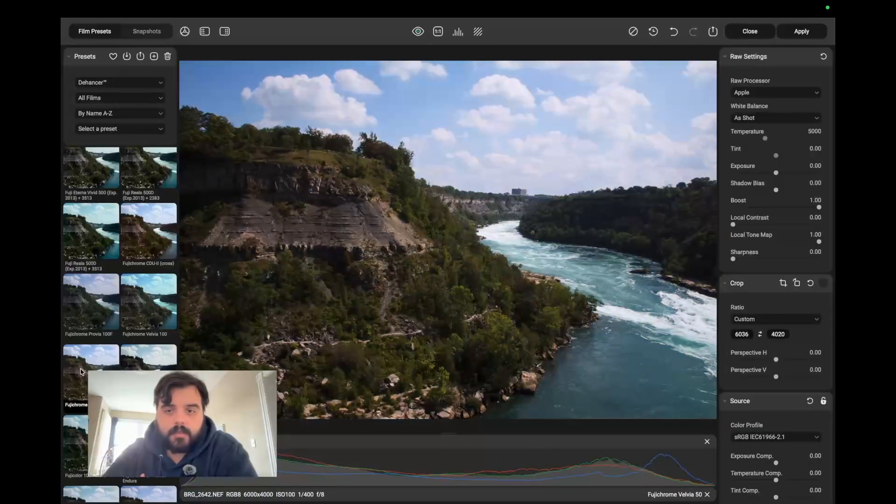
scroll(81, 371, down, 4)
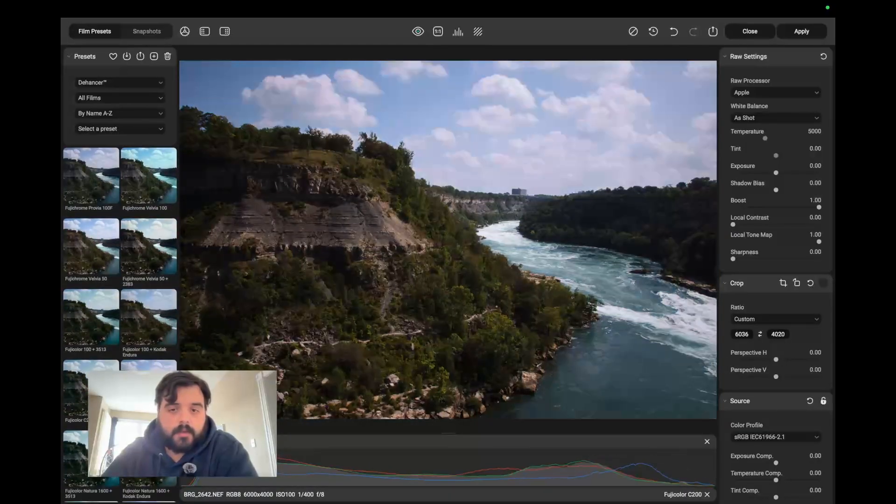
Apply the Kodak Color Plus 200 film preset to the photo.
scroll(120, 280, down, 10)
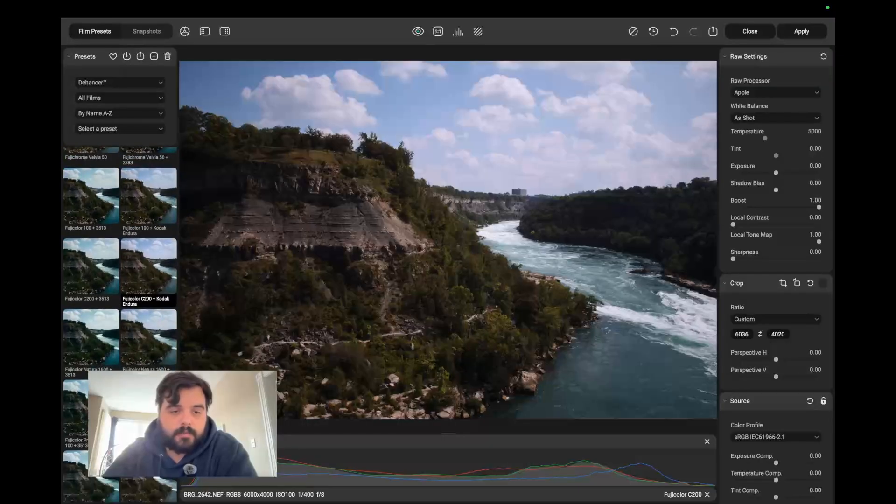
scroll(120, 266, down, 15)
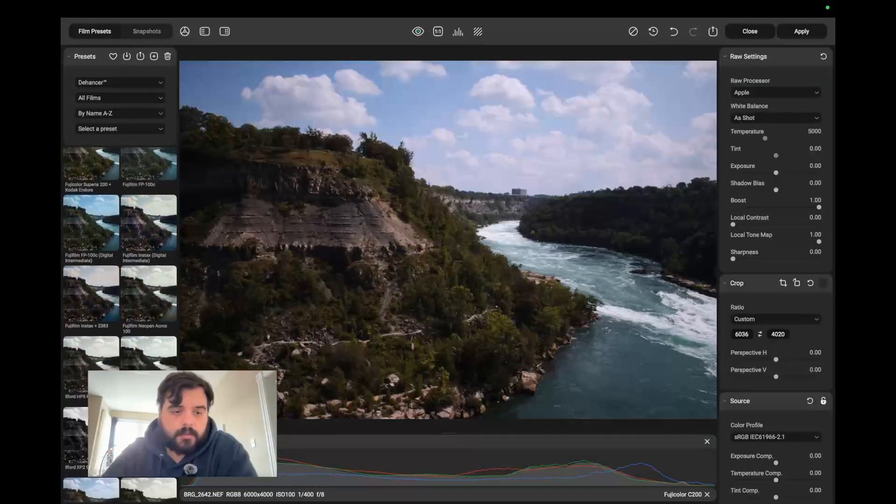
scroll(141, 248, down, 2)
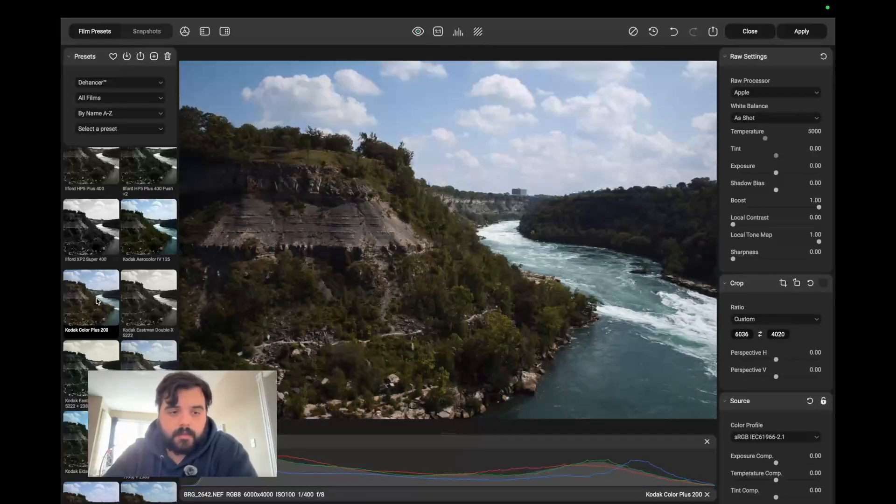
Try the presets Kodak Portra 160NC and Kodak Pro Image 100 on the photo.
scroll(97, 300, down, 3)
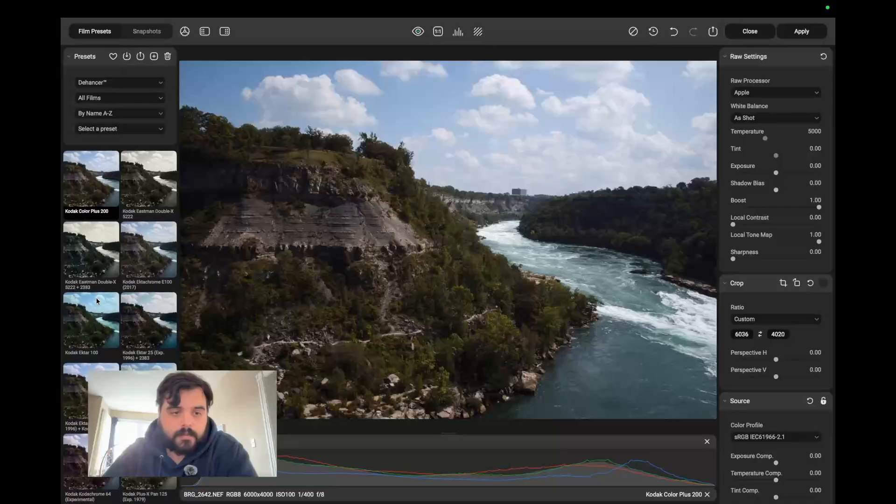
scroll(149, 324, down, 2)
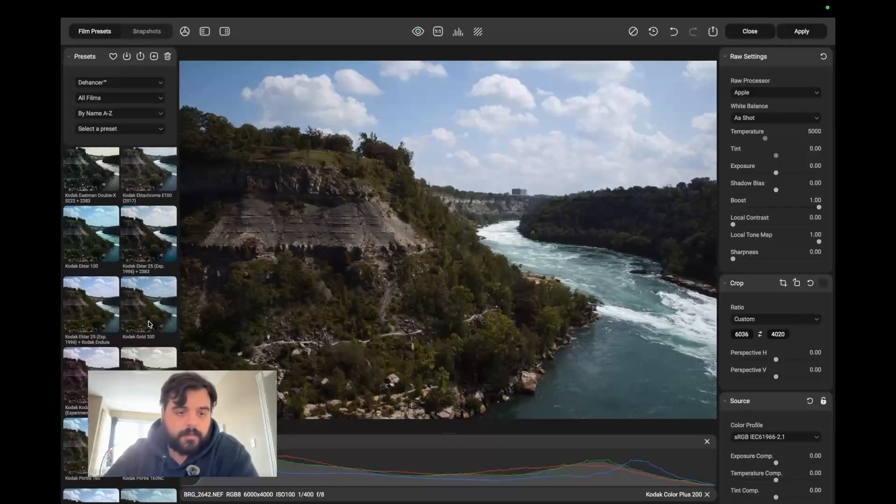
scroll(149, 324, down, 3)
click(148, 321)
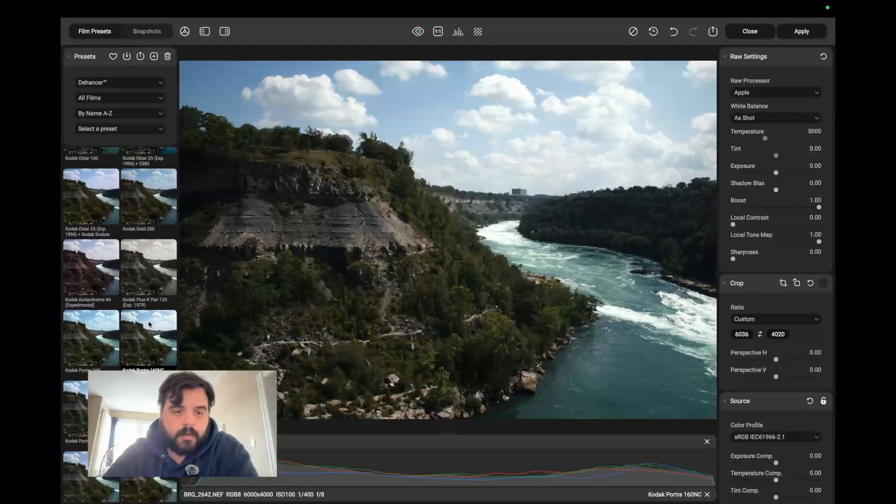
scroll(97, 344, down, 2)
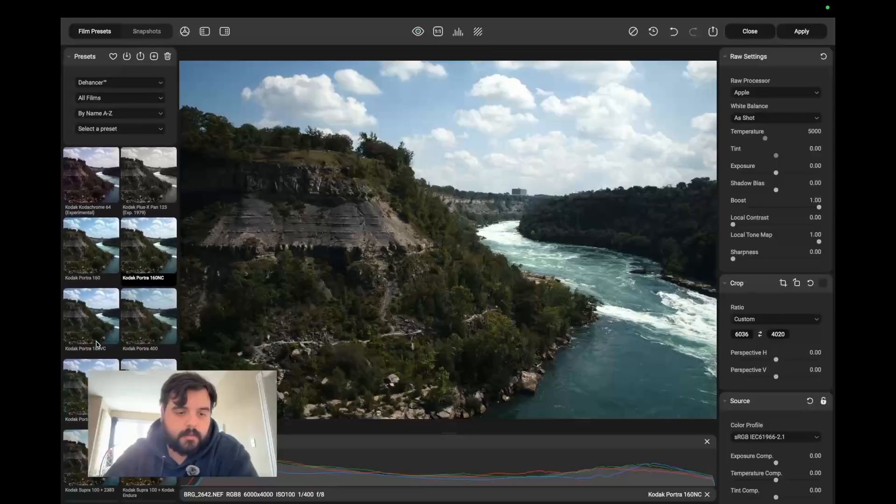
click(148, 388)
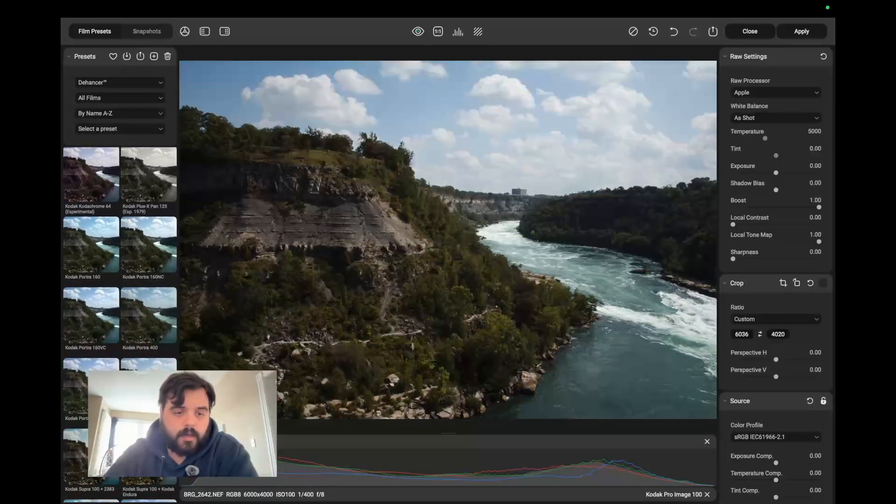
Apply the Kodak Supra 100 + Kodak Endura preset and inspect the distant riverbank up close.
scroll(120, 256, down, 3)
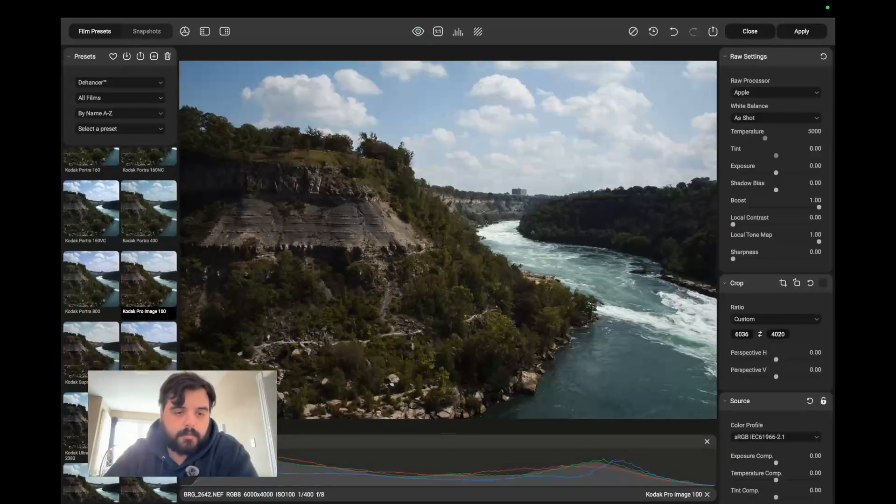
click(146, 360)
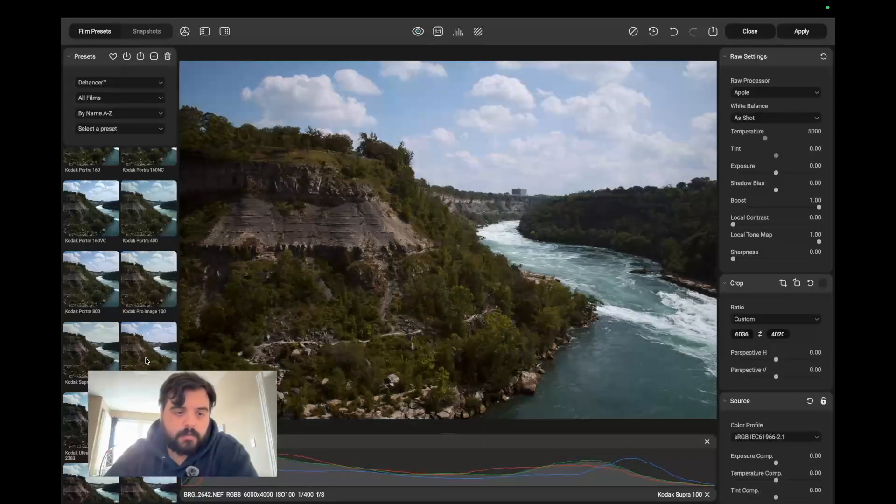
scroll(146, 361, down, 3)
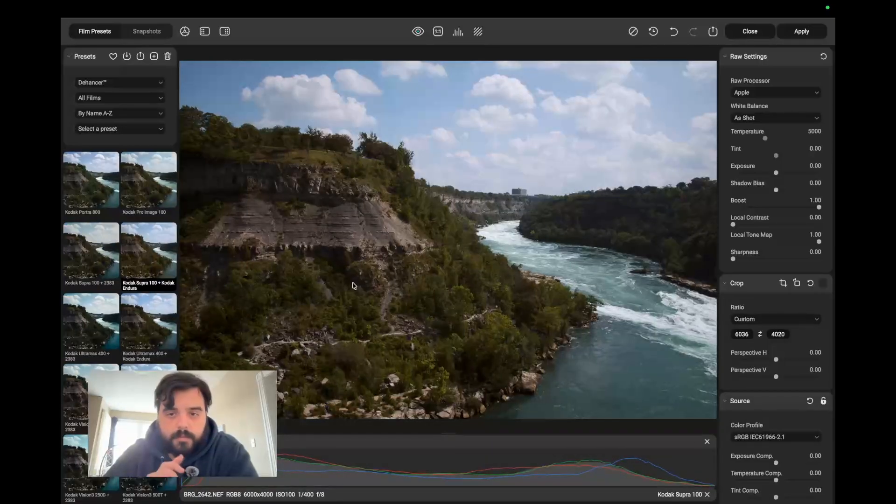
click(528, 180)
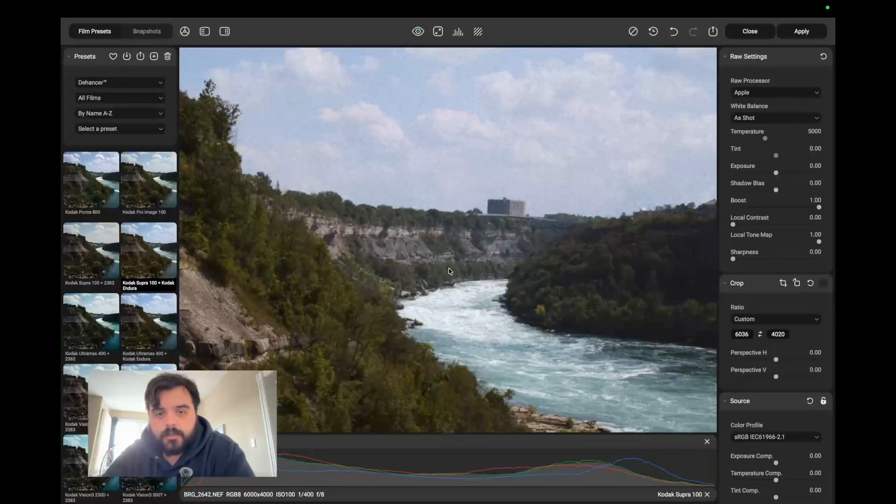
click(457, 272)
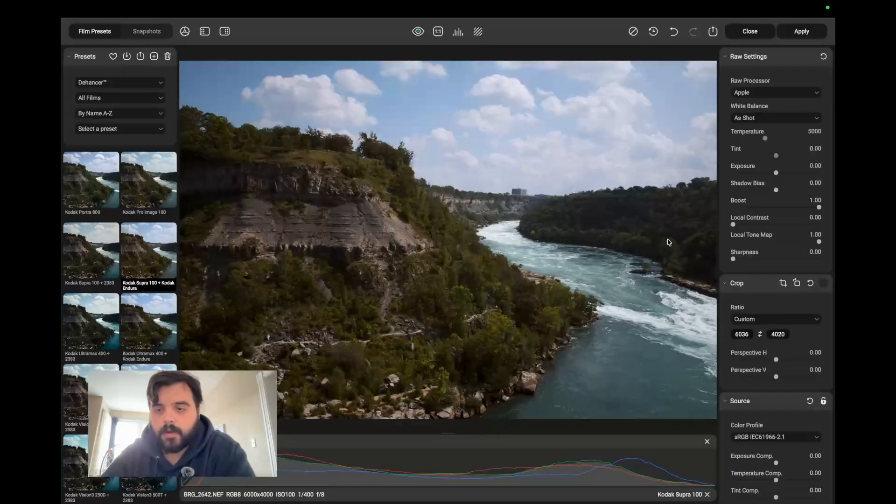
Adjust the Film Grain while checking the photo up close, ending with size 1.00, amount 0.00 and resolution 11.05.
scroll(746, 261, down, 15)
scroll(742, 262, down, 2)
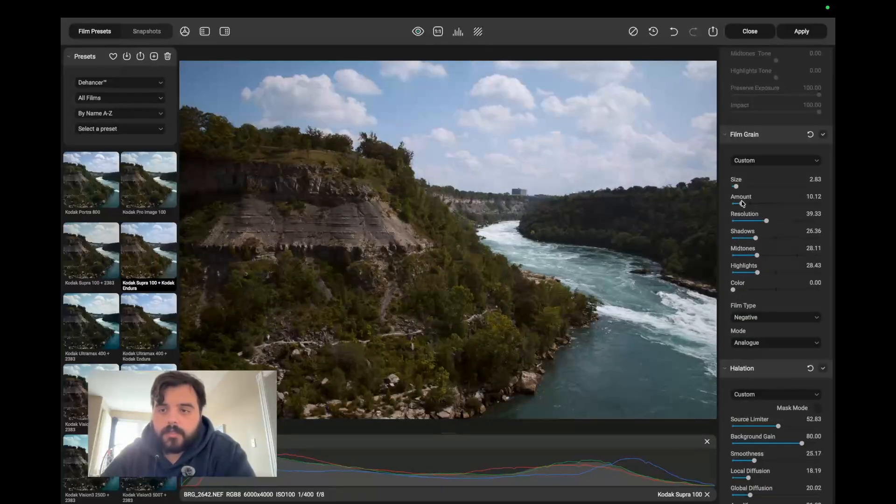
drag(742, 203, 734, 187)
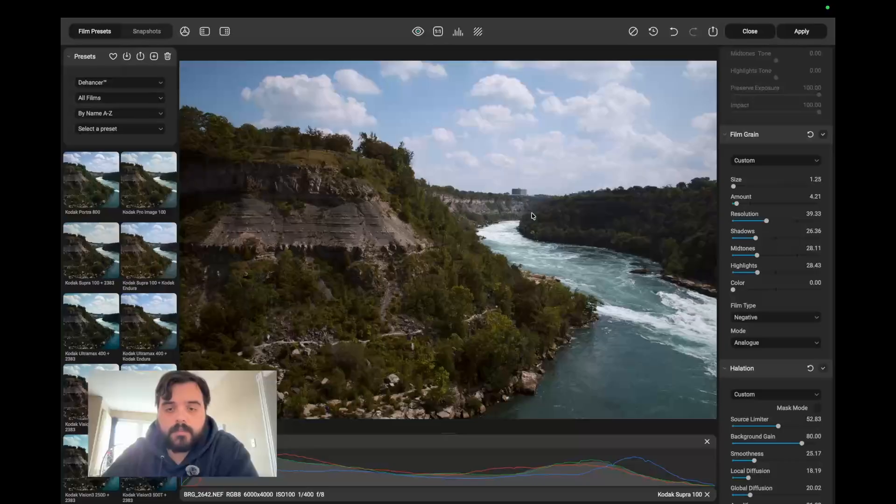
click(506, 195)
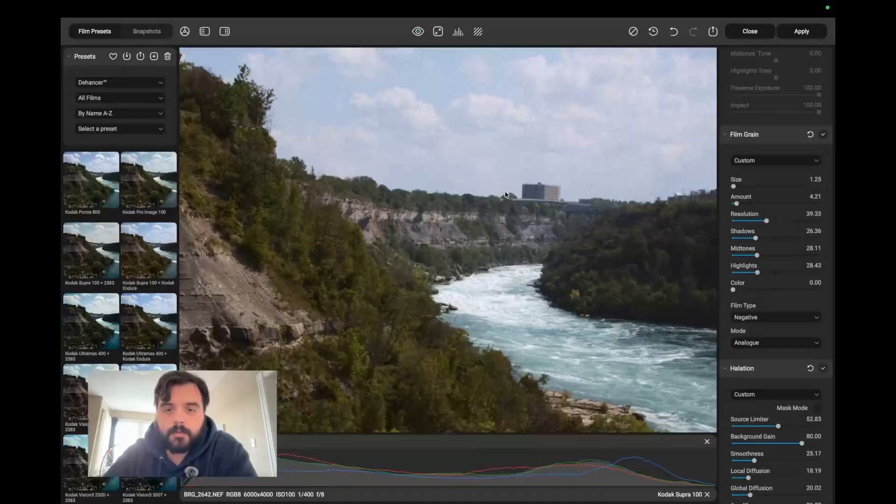
drag(736, 204, 737, 187)
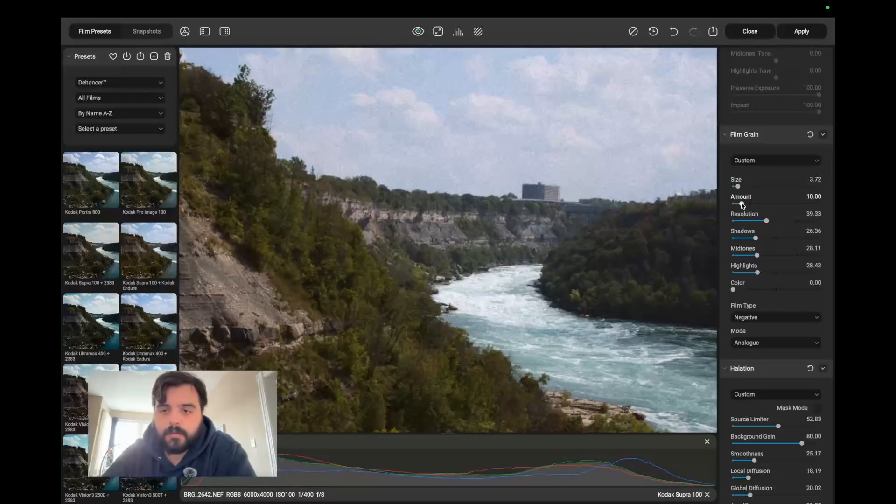
drag(741, 204, 743, 223)
click(469, 199)
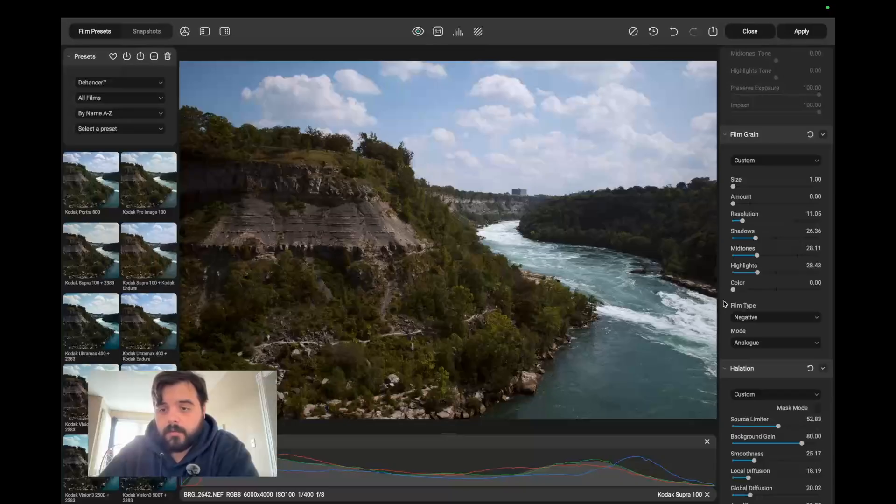
Set the Print color density to 70.53 and the tonal contrast to -6.84.
scroll(739, 304, down, 1)
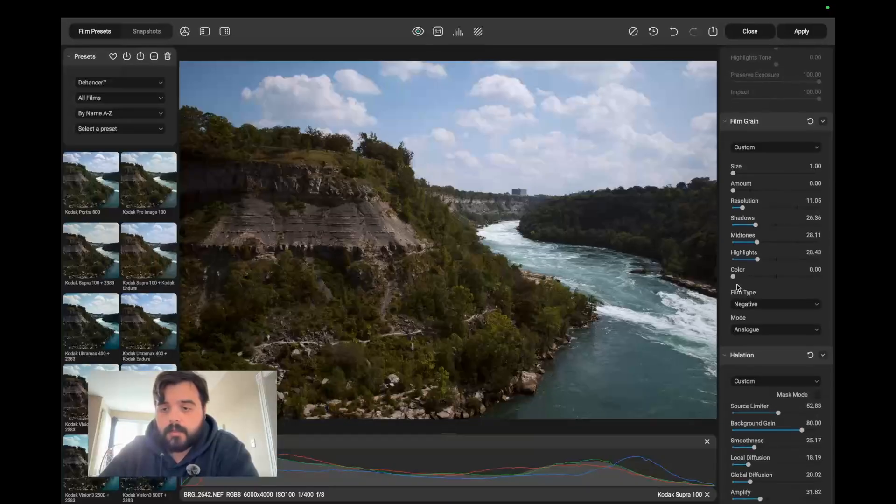
scroll(733, 293, down, 10)
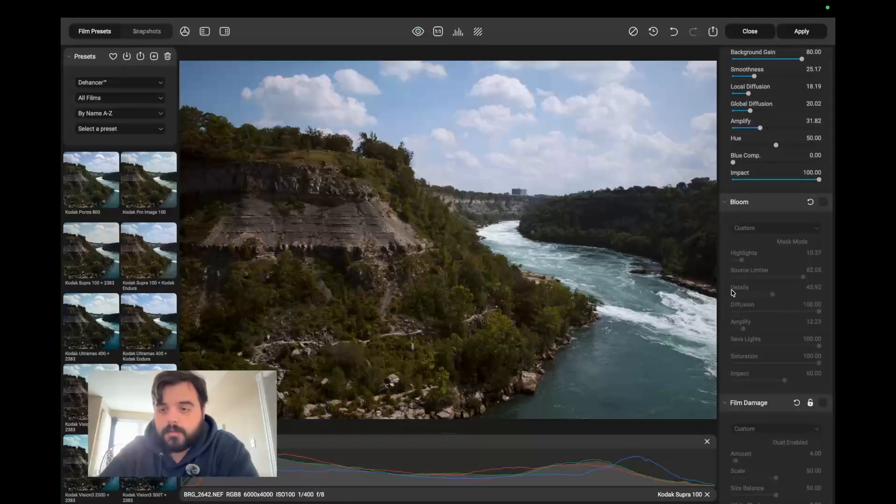
scroll(733, 293, down, 4)
scroll(732, 293, up, 5)
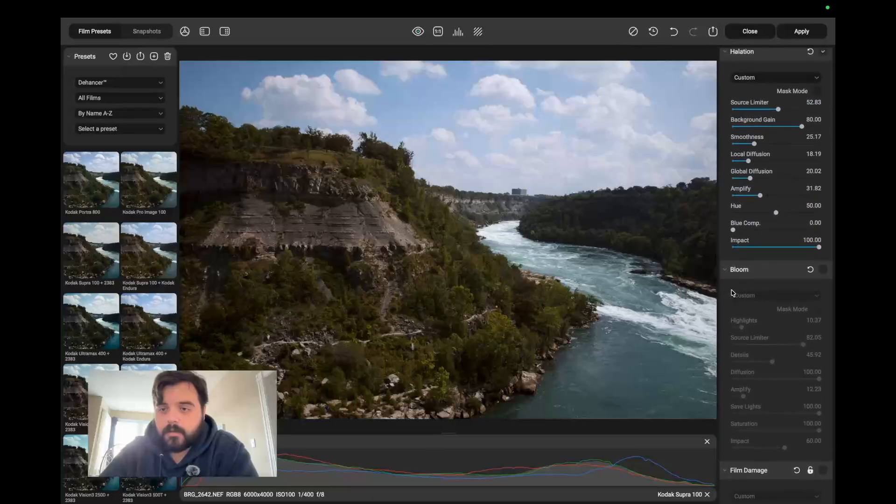
scroll(733, 292, up, 12)
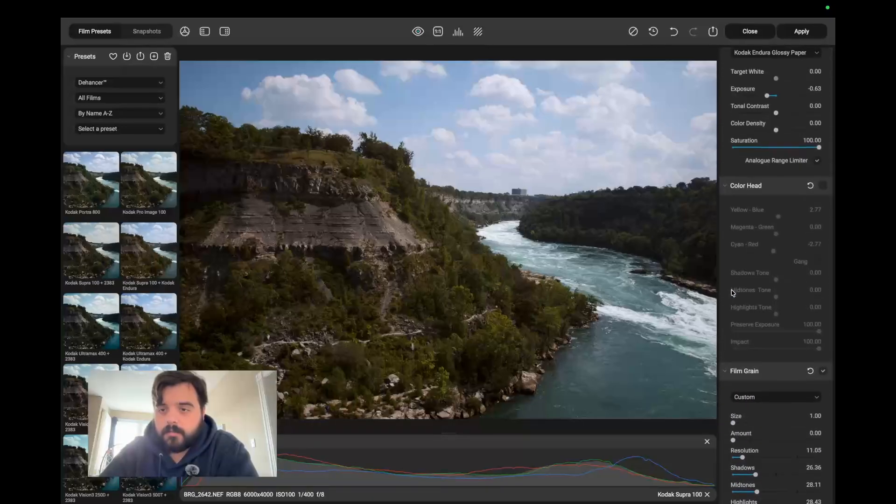
scroll(733, 292, up, 1)
scroll(732, 292, up, 4)
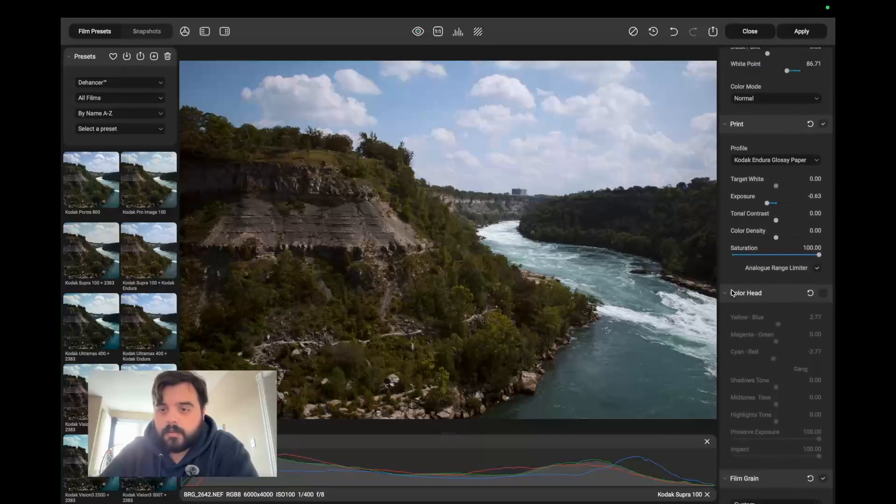
drag(776, 277, 786, 279)
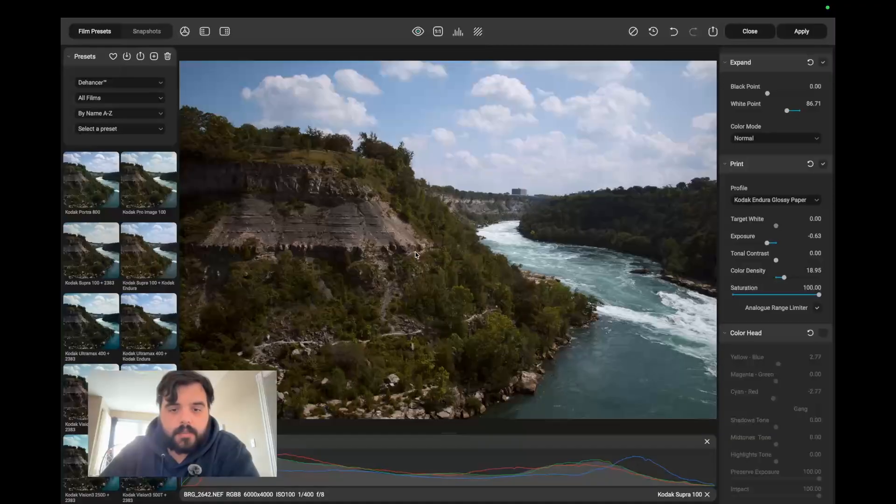
click(785, 279)
drag(785, 278, 749, 279)
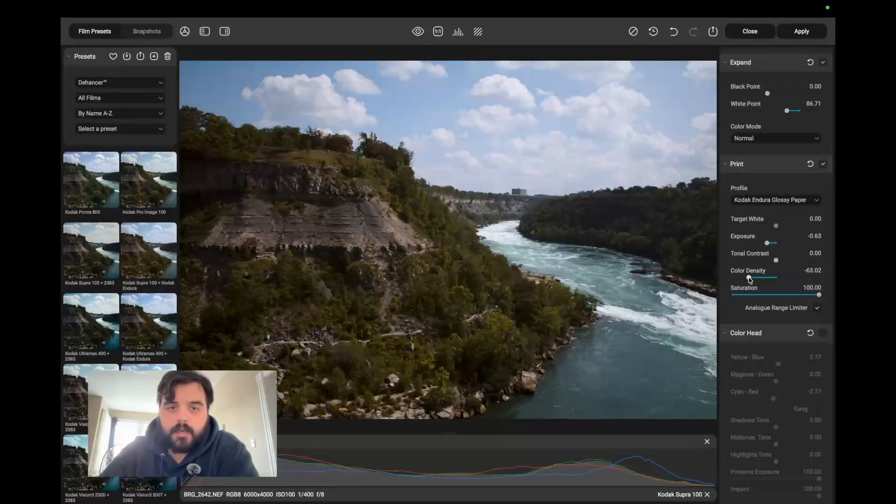
click(800, 279)
drag(801, 279, 770, 263)
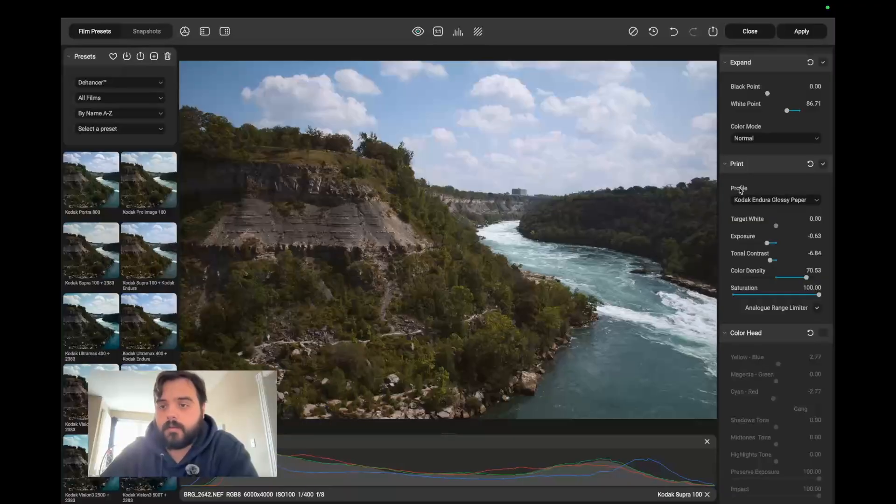
Set the Expand black point to 1.84 and apply the edits to BRG_2642.NEF.
scroll(744, 191, up, 5)
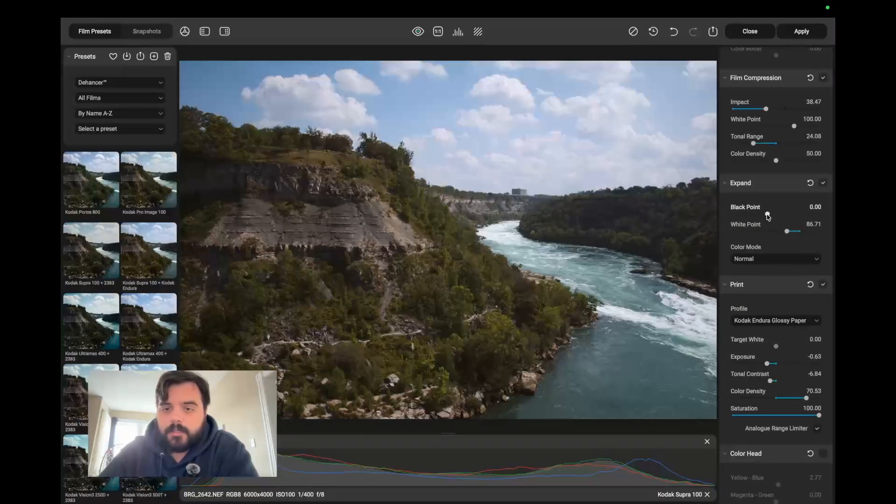
drag(766, 215, 771, 216)
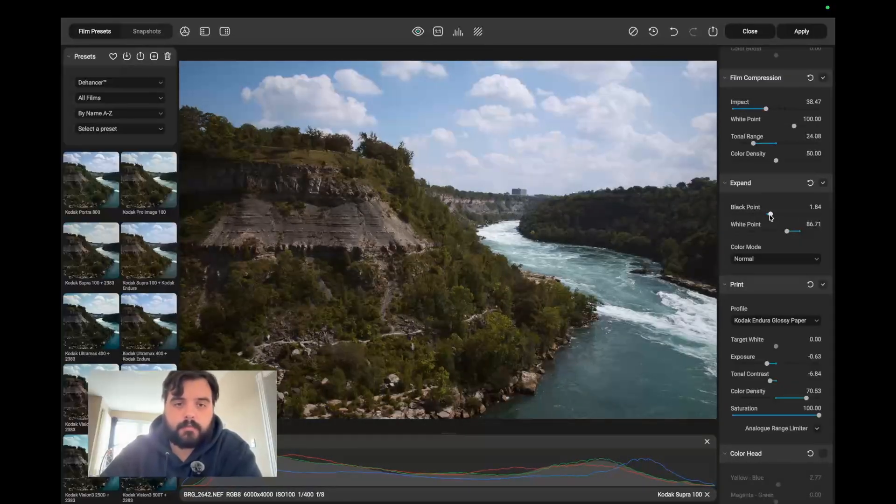
scroll(731, 199, up, 3)
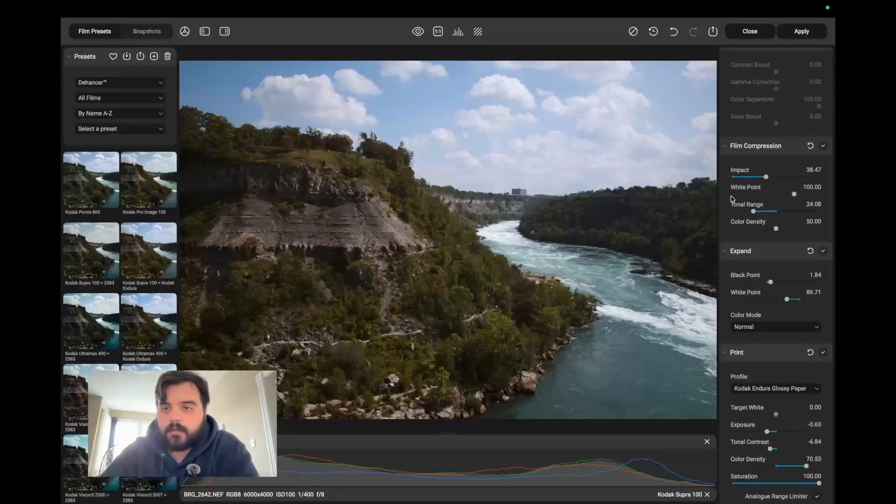
scroll(731, 199, up, 15)
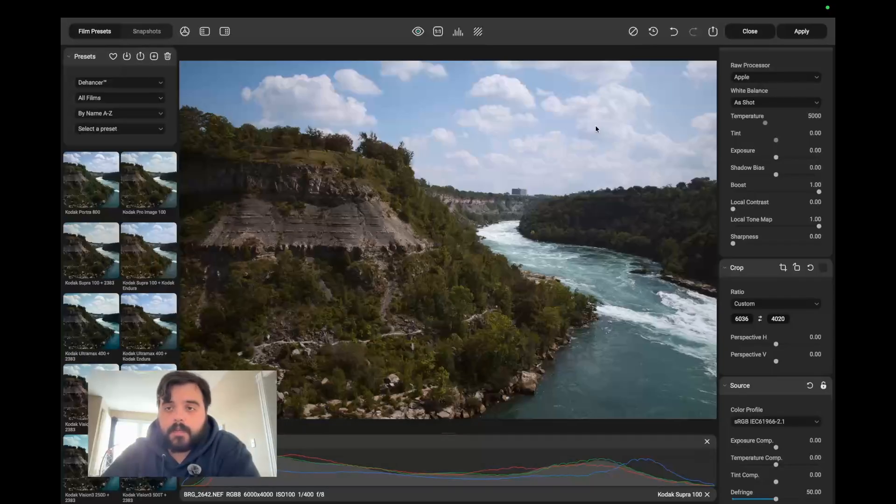
click(807, 33)
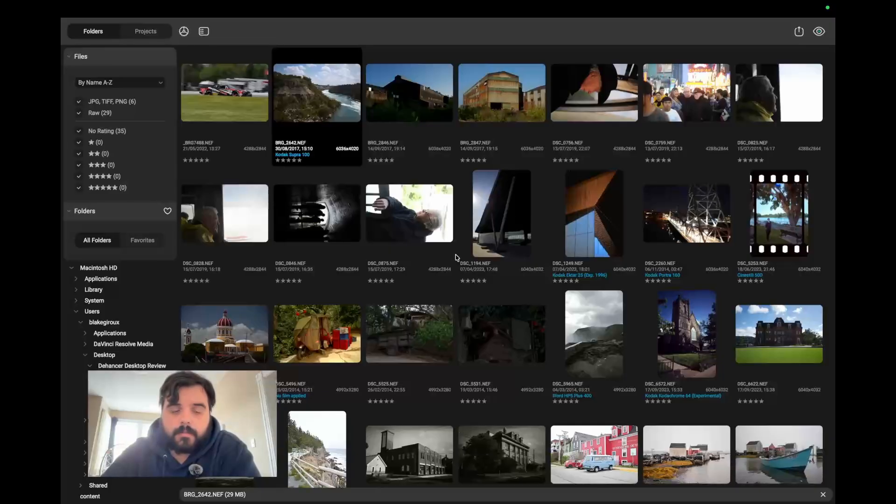
Open BRG_2847.NEF, the rusty industrial building photo, for editing with the Original preset.
double_click(503, 105)
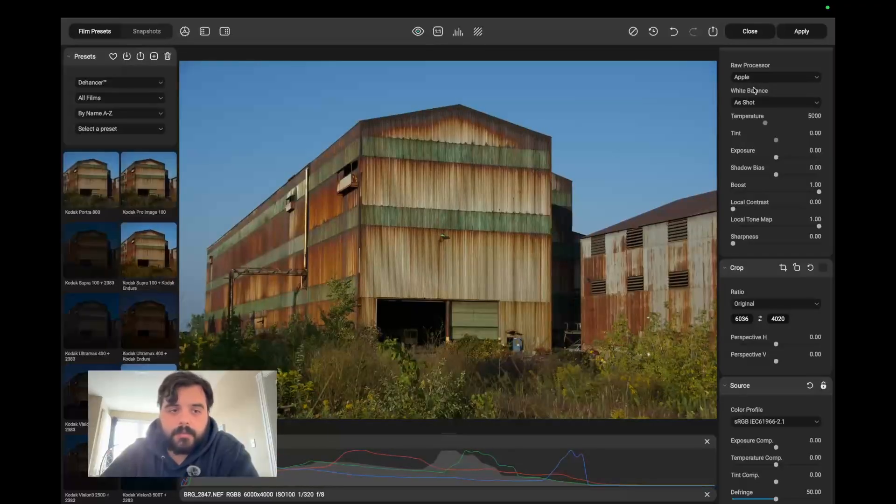
scroll(95, 206, up, 5)
scroll(94, 198, up, 5)
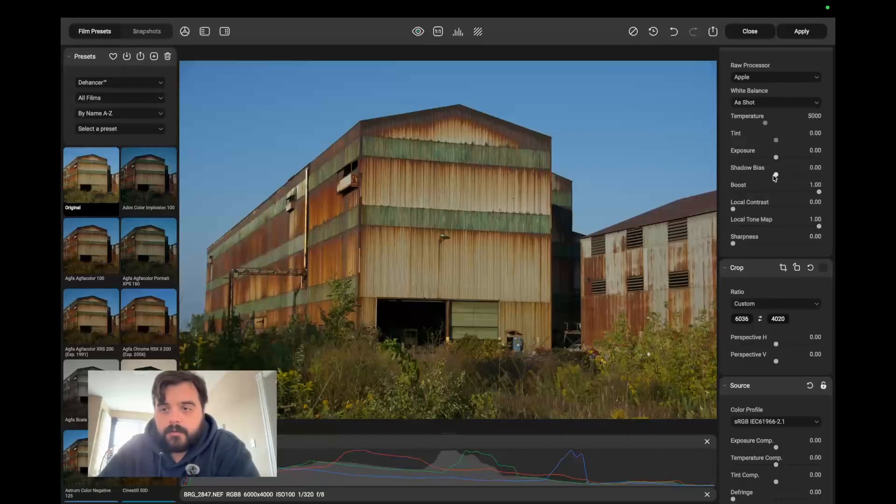
Enable Film Developer for the building photo and set its contrast boost to 15.79.
scroll(730, 189, down, 3)
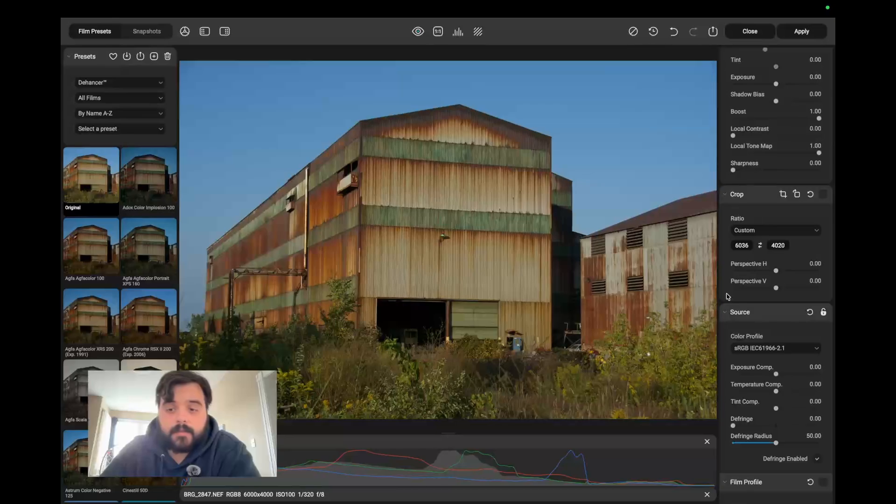
scroll(728, 297, down, 2)
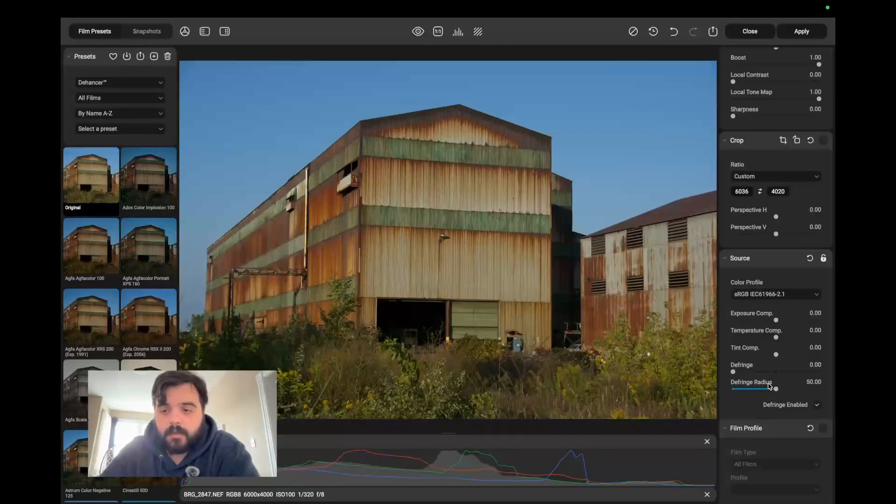
scroll(769, 385, down, 5)
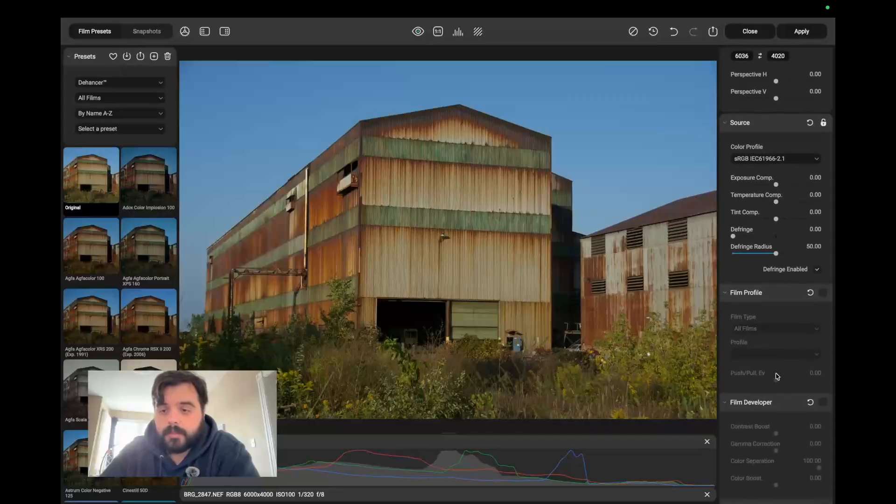
click(823, 317)
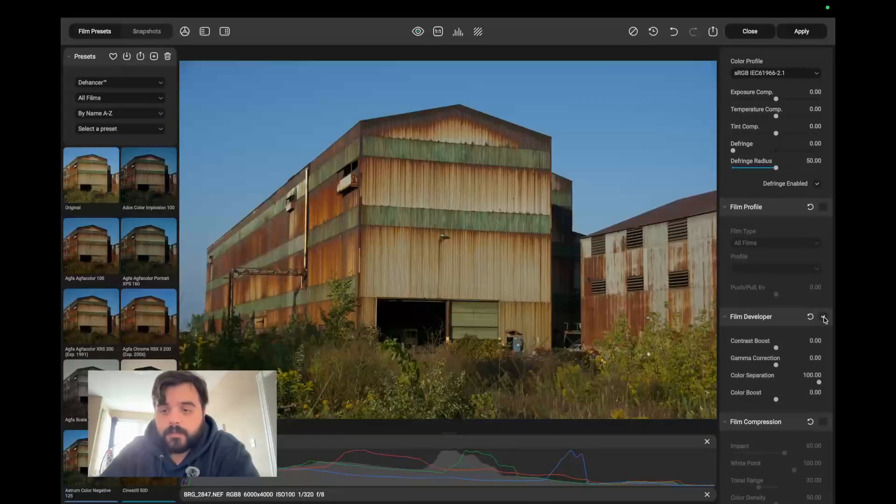
drag(776, 349, 783, 348)
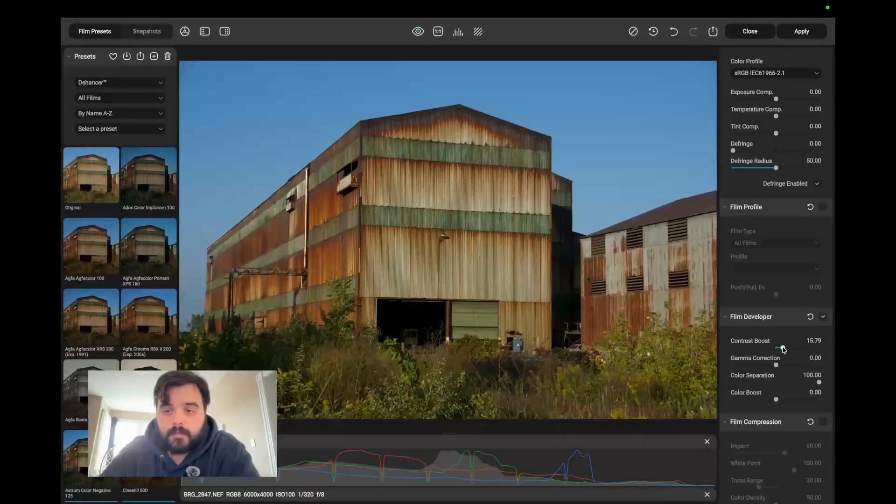
Set the Film Developer color boost to 28.42 and enable Film Profile with the Fujicolor 100 profile.
drag(776, 400, 789, 403)
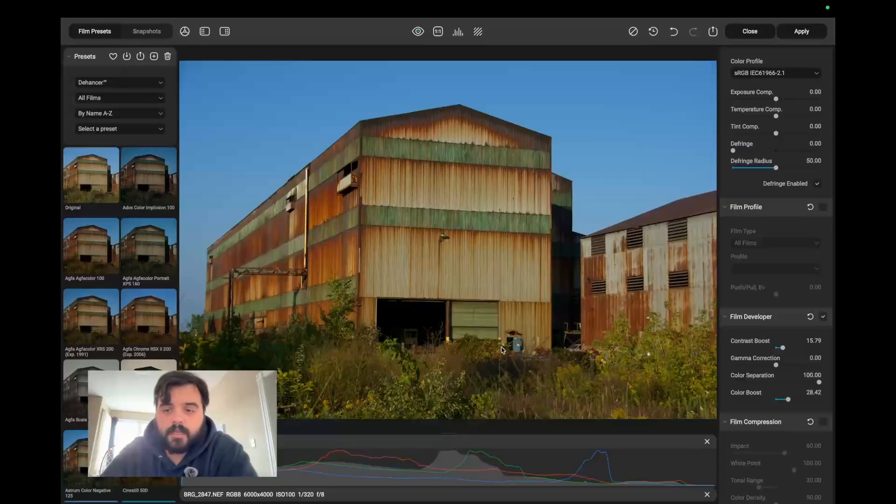
scroll(745, 377, up, 1)
click(822, 241)
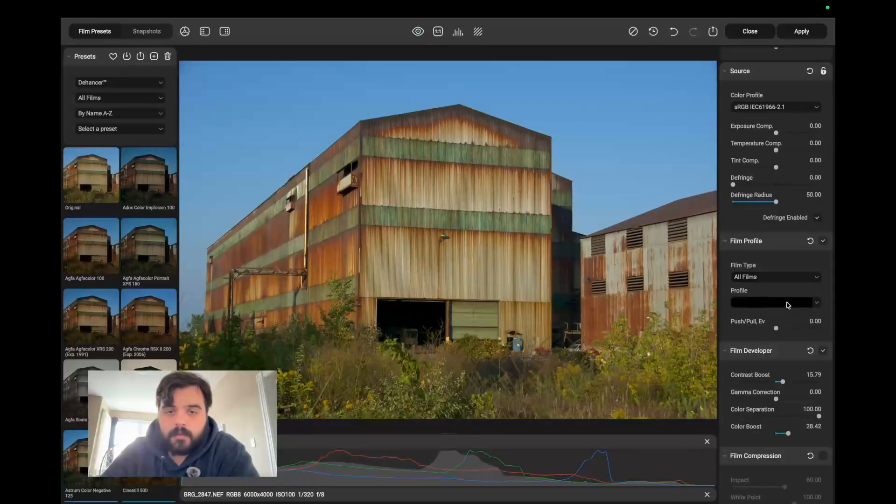
click(788, 305)
click(774, 185)
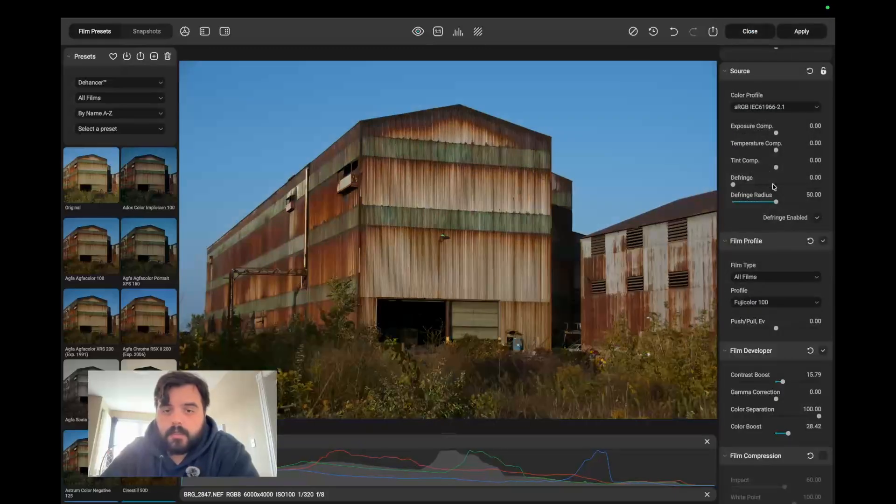
Try the film presets on the building photo one after another, from Adox Color Implosion 100 through the Agfa, Cinestill and Fuji stocks.
key(Right)
key(Right)
key(Right)
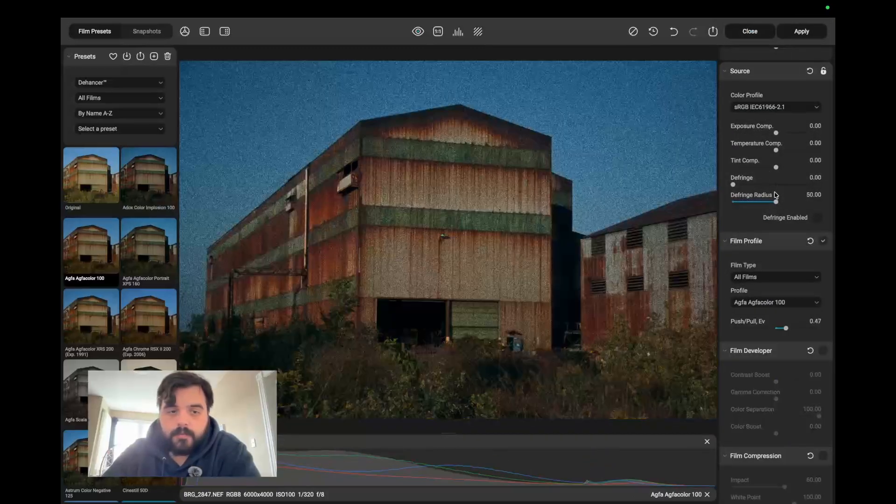
key(Right)
key(Right)
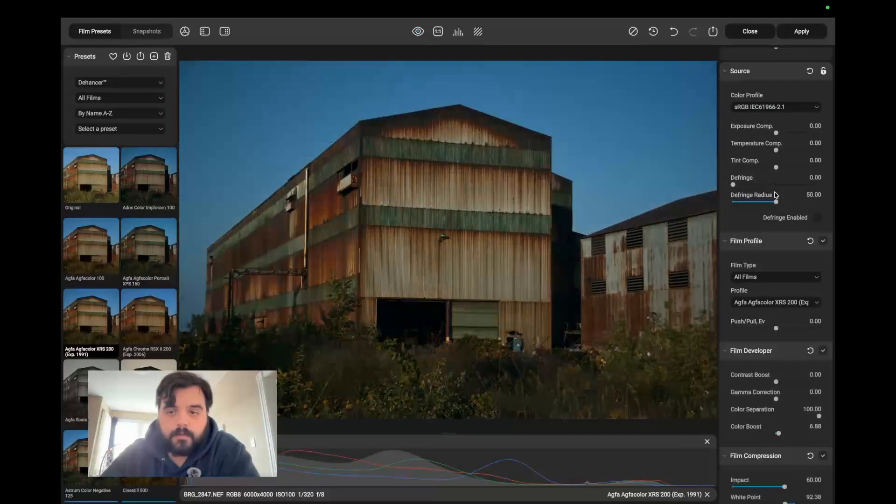
key(Right)
key(Right)
key(Right)
key(Right)
key(Right)
key(Right)
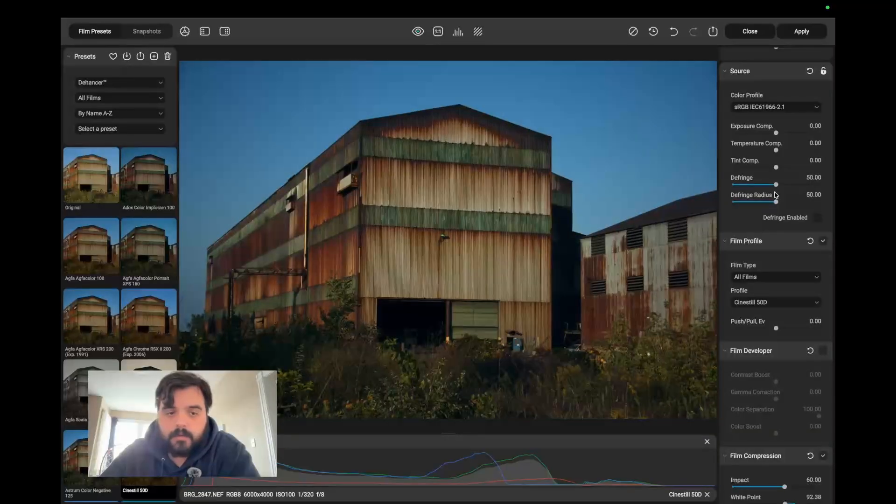
key(Right)
key(Right)
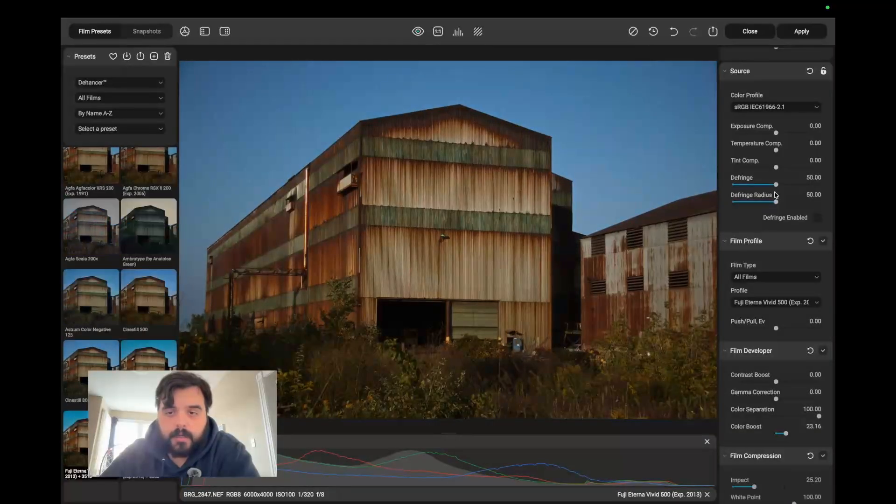
key(Right)
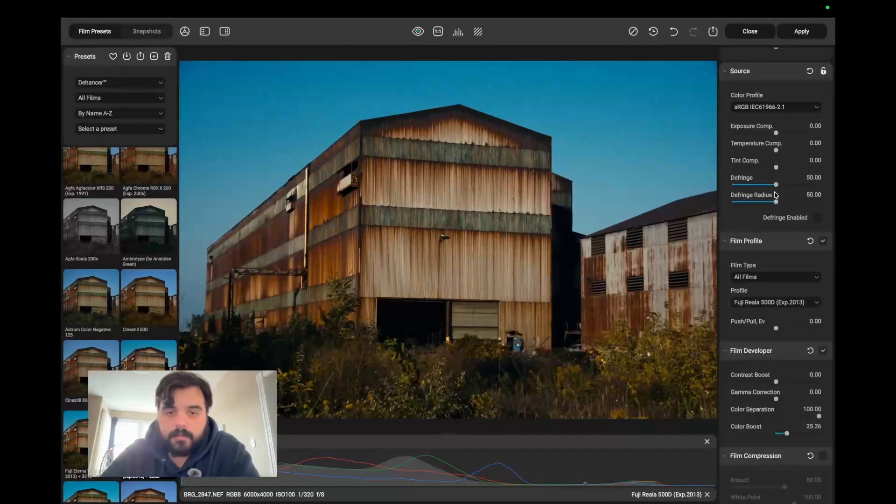
key(Right)
key(Right)
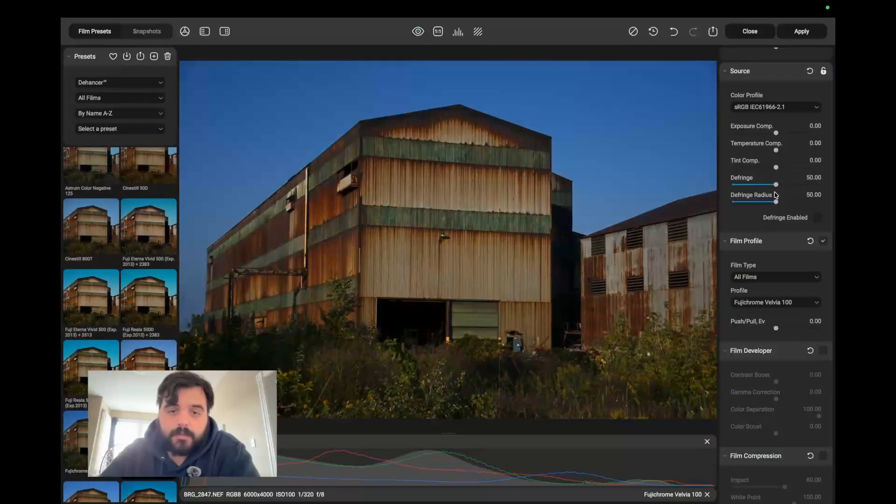
key(Right)
key(Right)
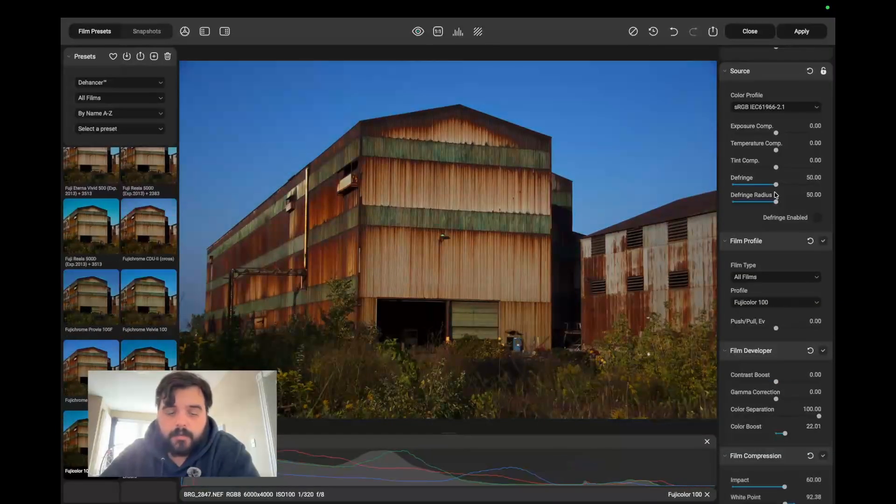
key(Right)
key(Left)
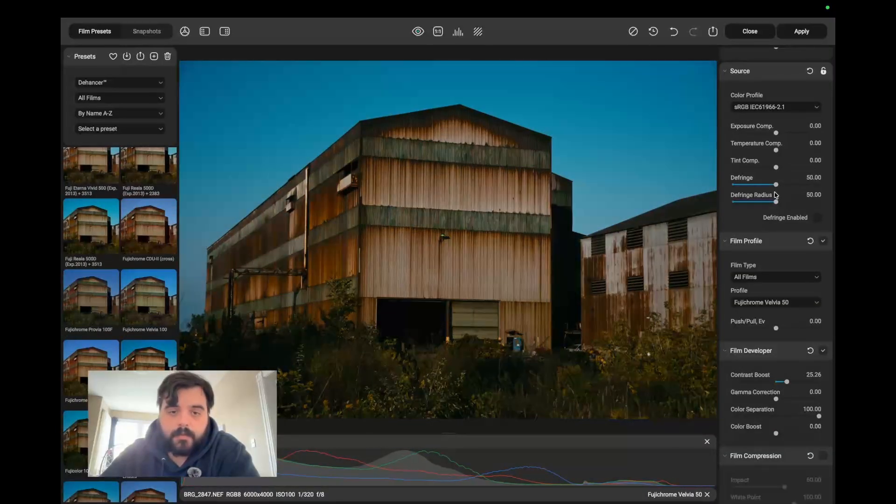
Look through the film profile list for Kodak stocks and return the building photo to the Original preset.
click(773, 308)
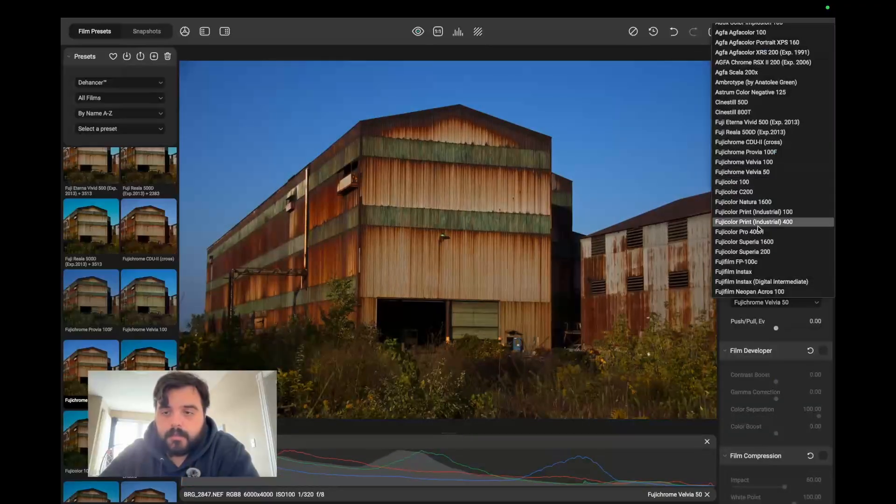
scroll(759, 229, down, 8)
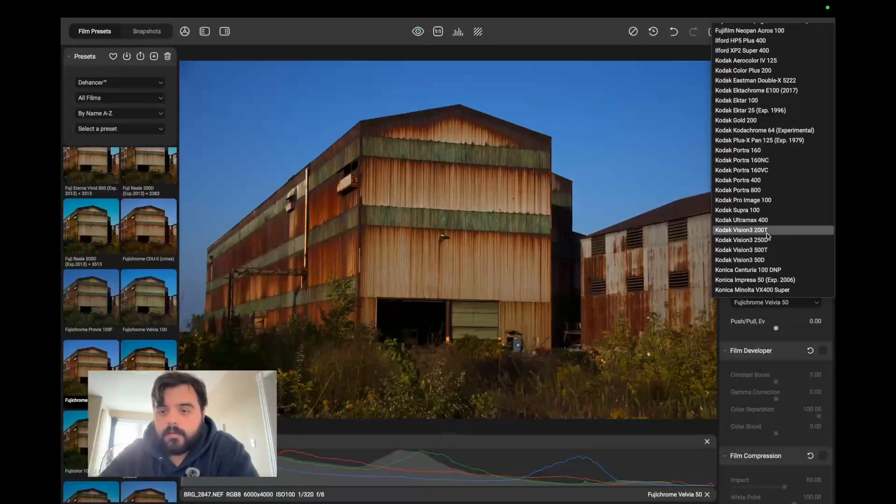
click(767, 236)
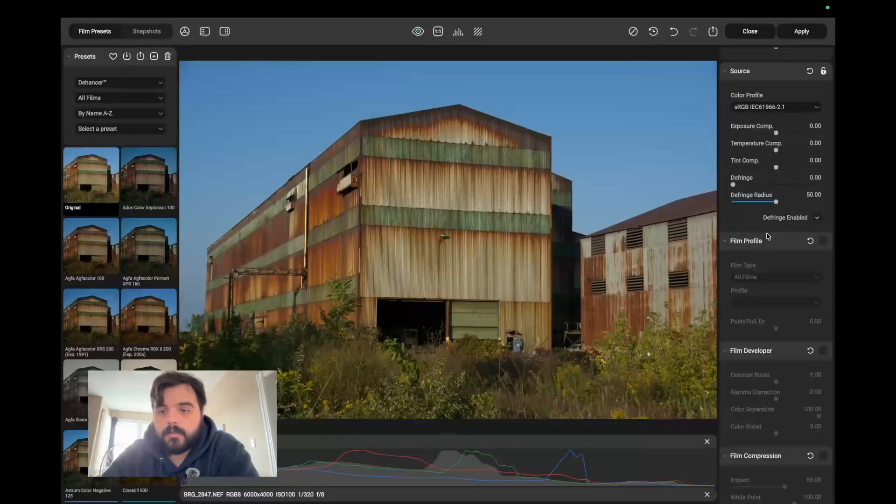
key(Right)
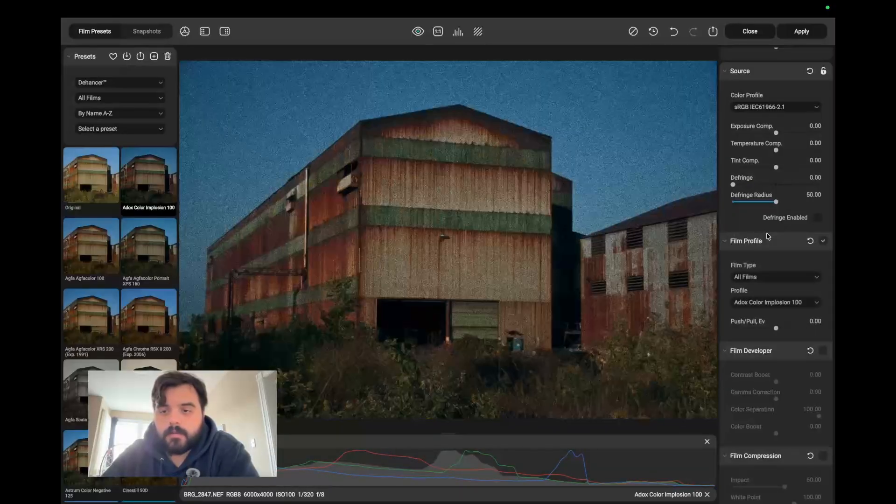
click(768, 302)
scroll(766, 268, down, 10)
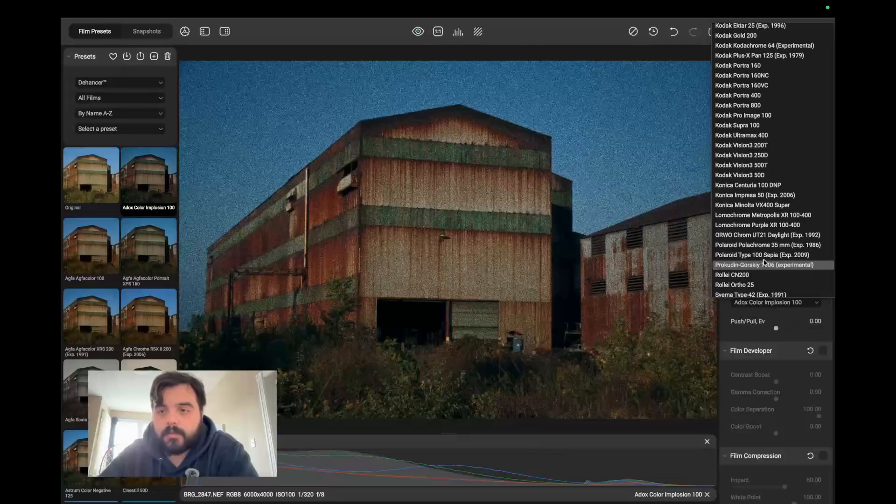
scroll(765, 262, up, 3)
click(783, 261)
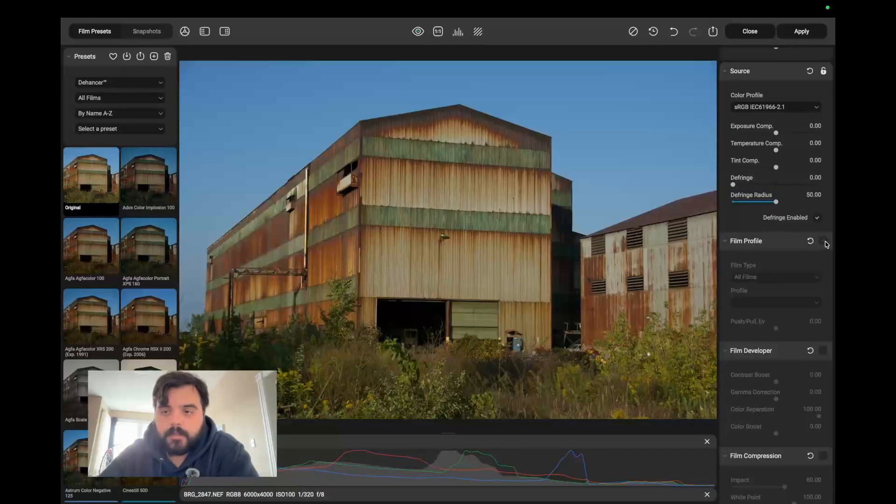
Enable Film Profile and try Kodak presets including Portra 160, Portra 160NC, Portra 400, Pro Image 100, Supra 100 + Kodak Endura and Ultramax 400 + 2383.
click(824, 241)
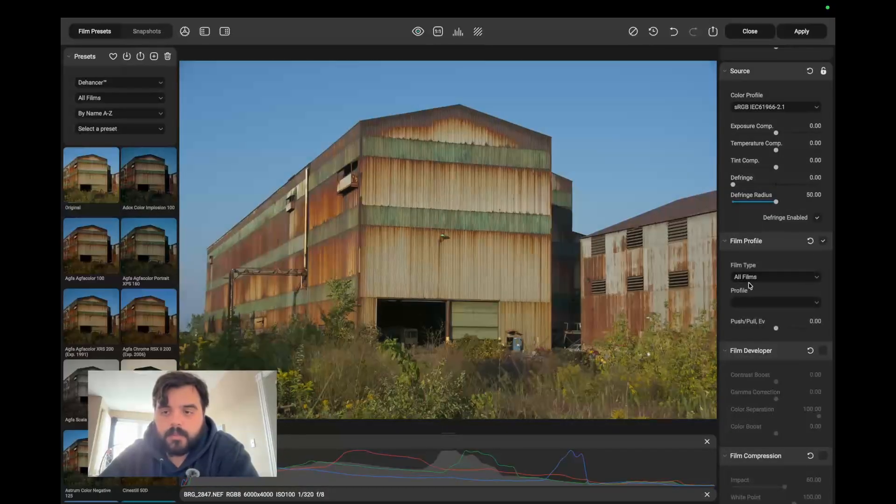
scroll(162, 306, down, 15)
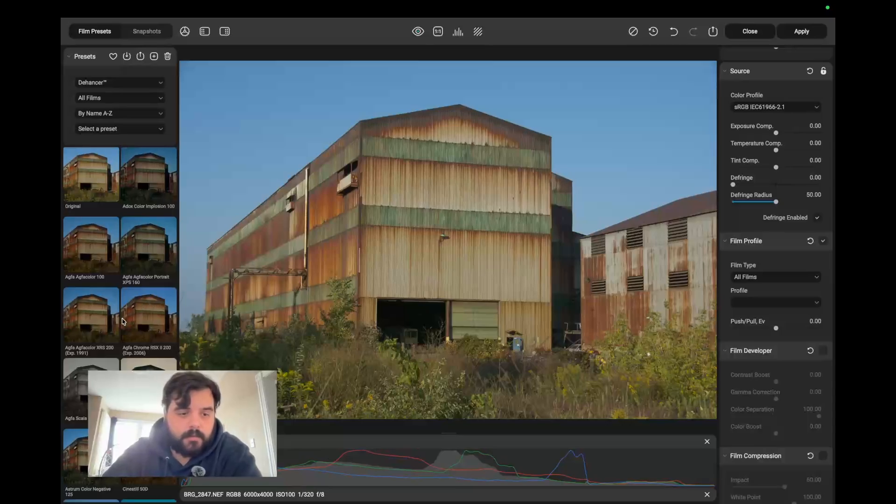
click(89, 286)
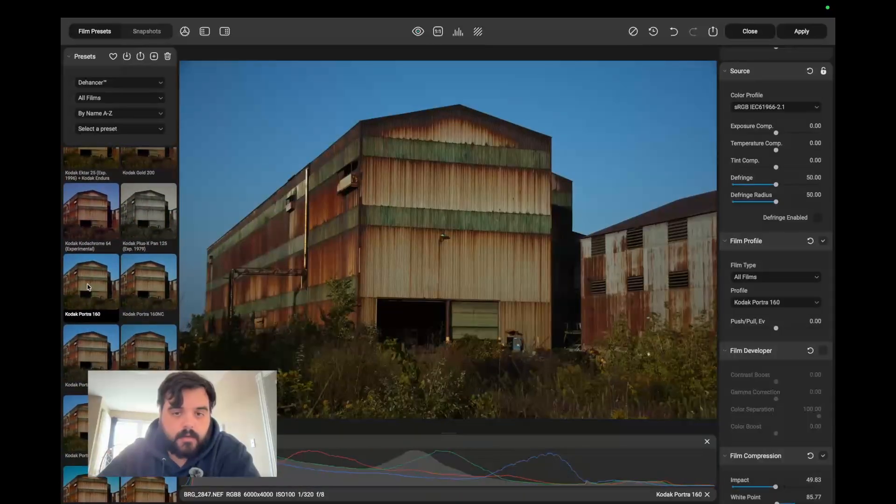
click(151, 288)
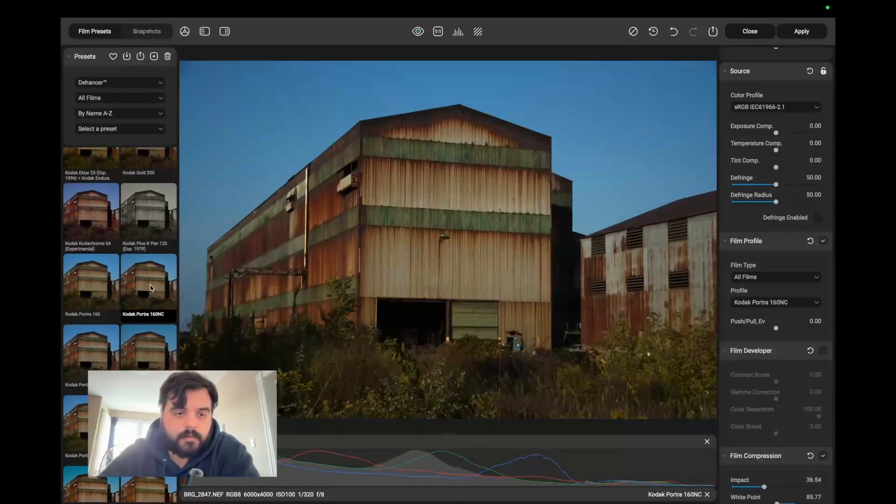
click(94, 342)
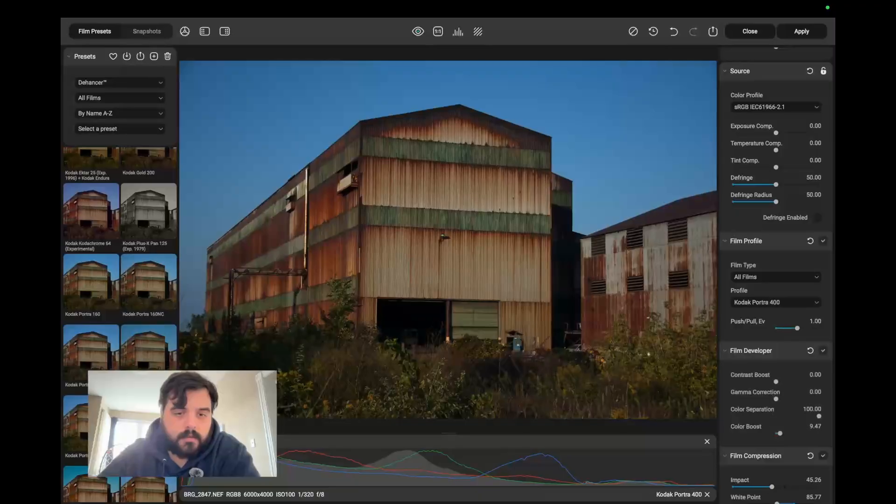
scroll(151, 322, down, 3)
click(151, 322)
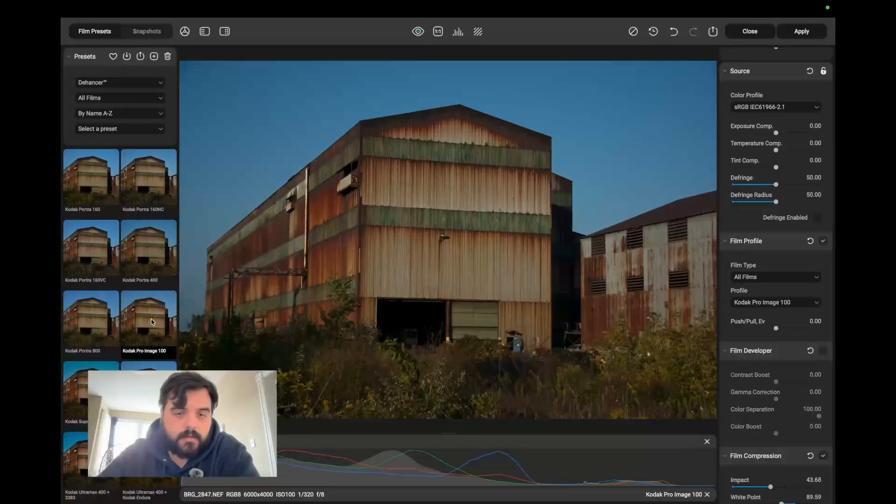
scroll(84, 368, down, 2)
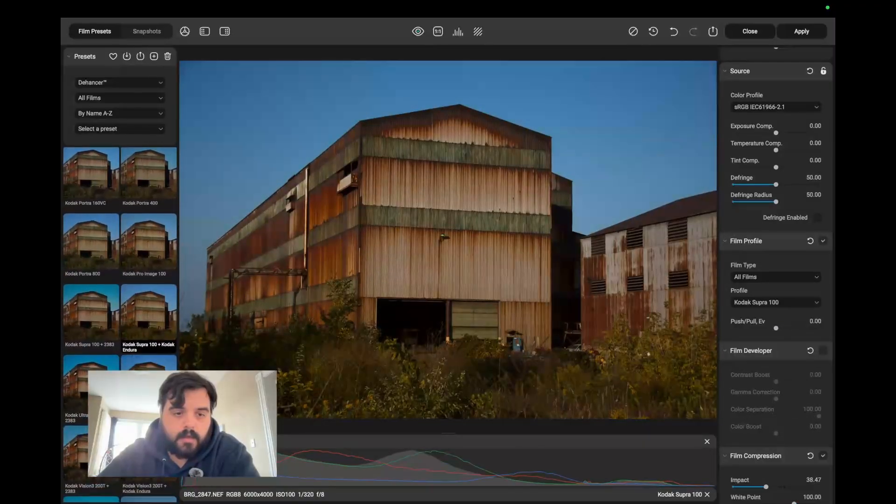
click(84, 367)
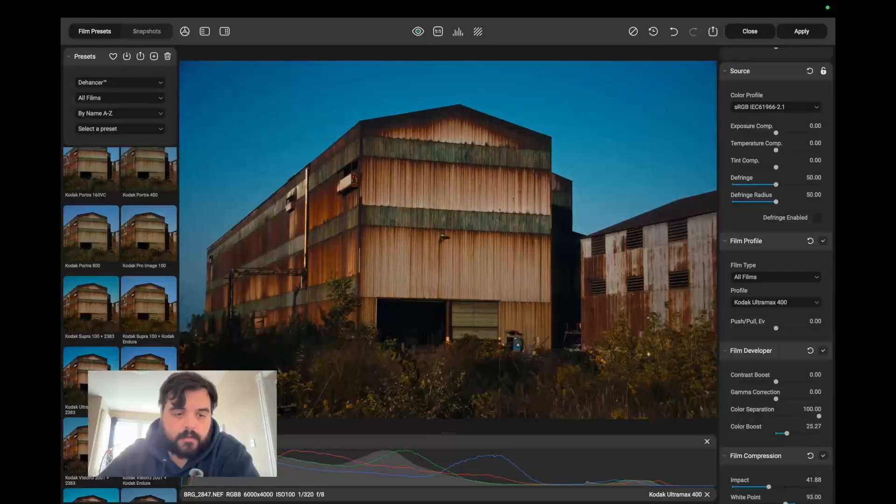
Compare the Ultramax 400 look with Film Profile switched off and return the photo to the Original preset.
click(823, 243)
click(823, 241)
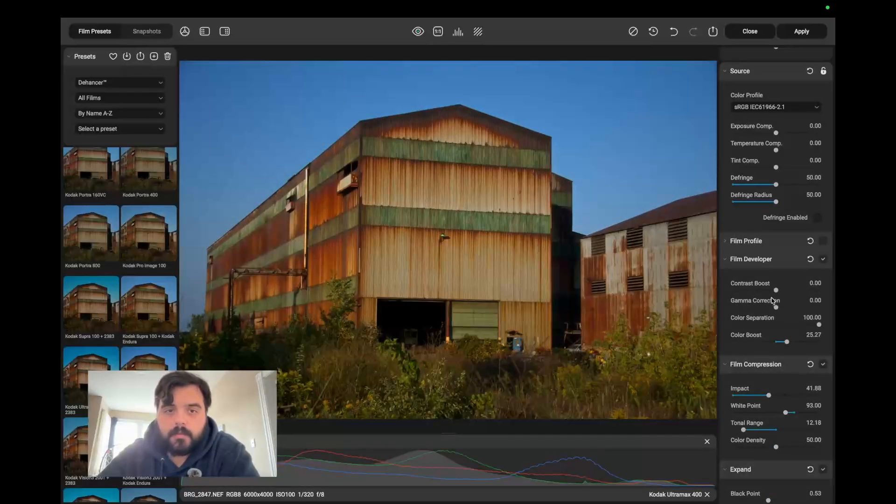
click(775, 243)
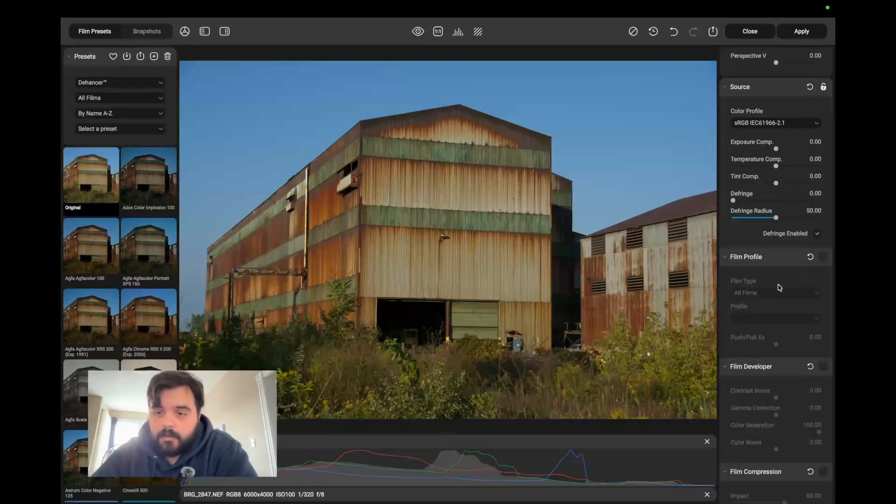
Enable Film Developer and set its contrast boost to 8.42 and color boost to 13.68.
scroll(782, 271, down, 2)
click(823, 286)
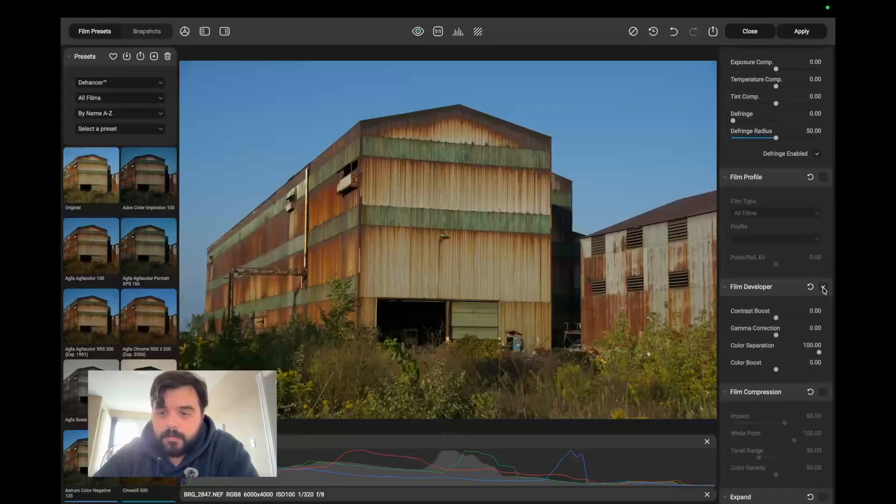
drag(779, 318, 779, 320)
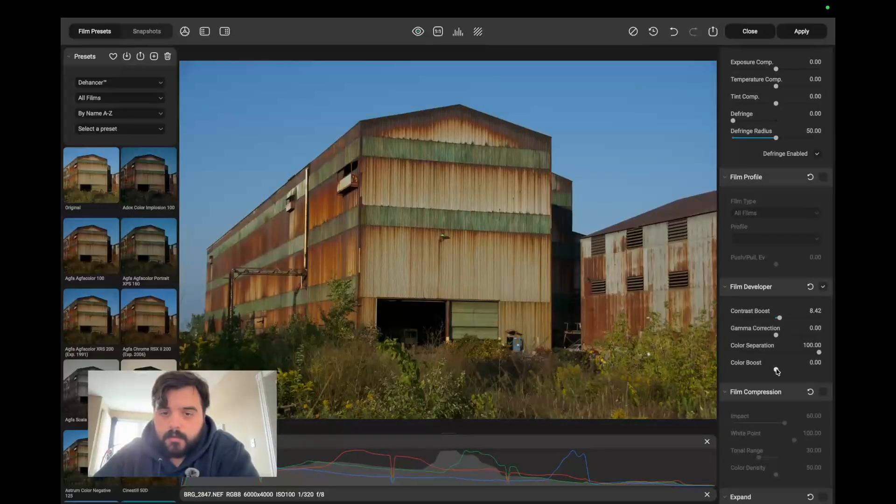
drag(777, 371, 782, 370)
scroll(780, 354, down, 2)
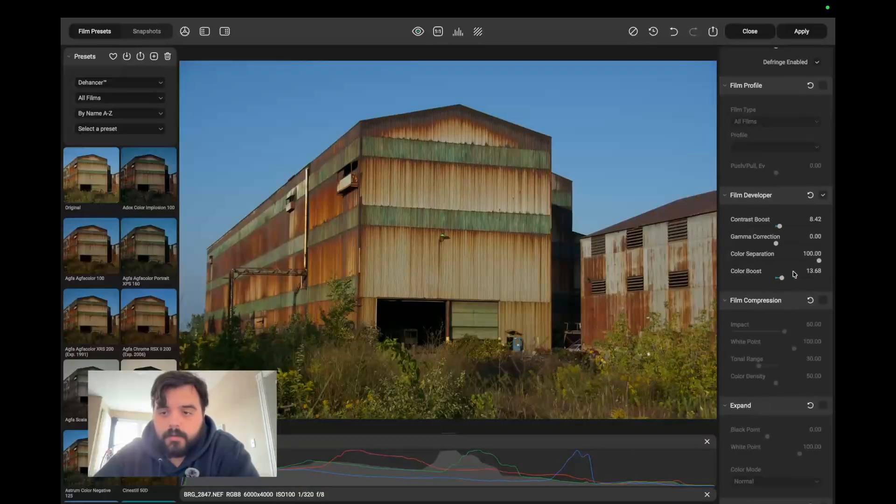
Try Expand with a black point of -17.59 and a white point of 115.49, raise the black point, and switch Expand off.
scroll(797, 306, down, 2)
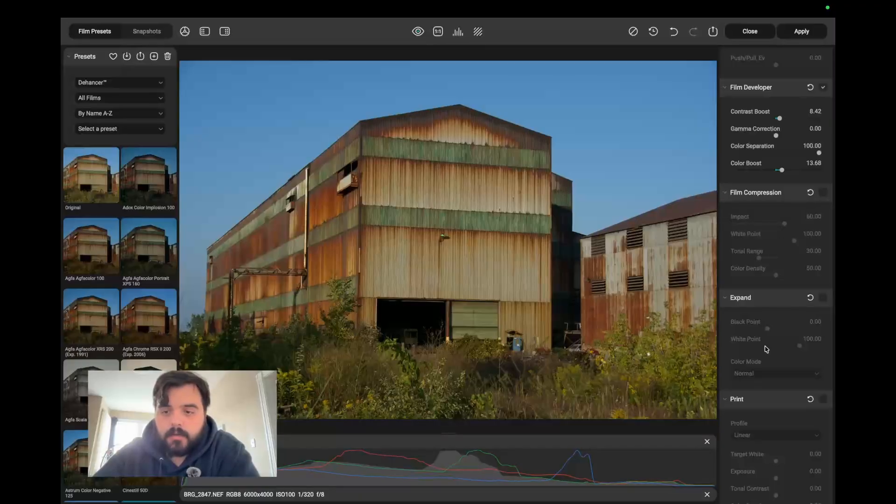
scroll(765, 347, down, 2)
click(823, 187)
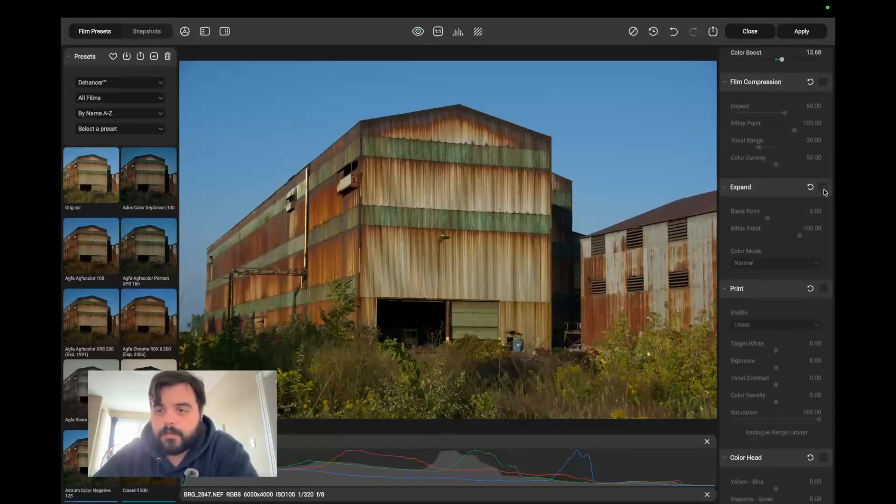
drag(767, 218, 738, 221)
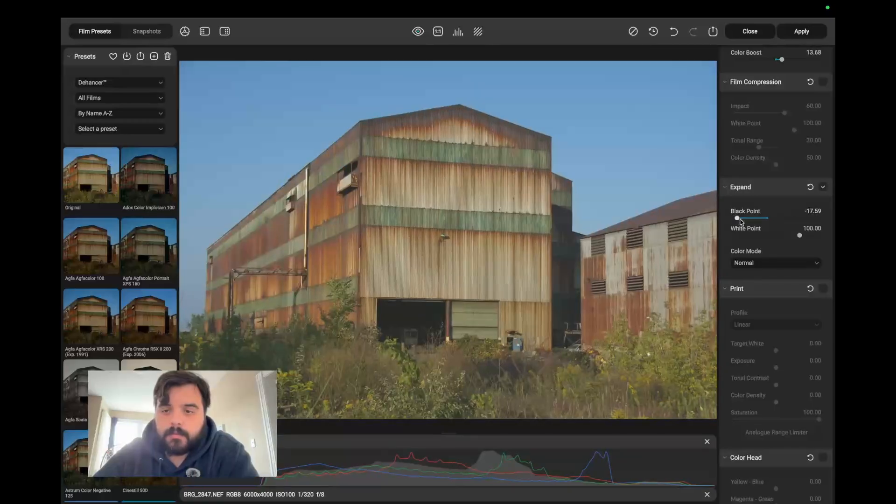
drag(812, 236, 750, 235)
click(814, 236)
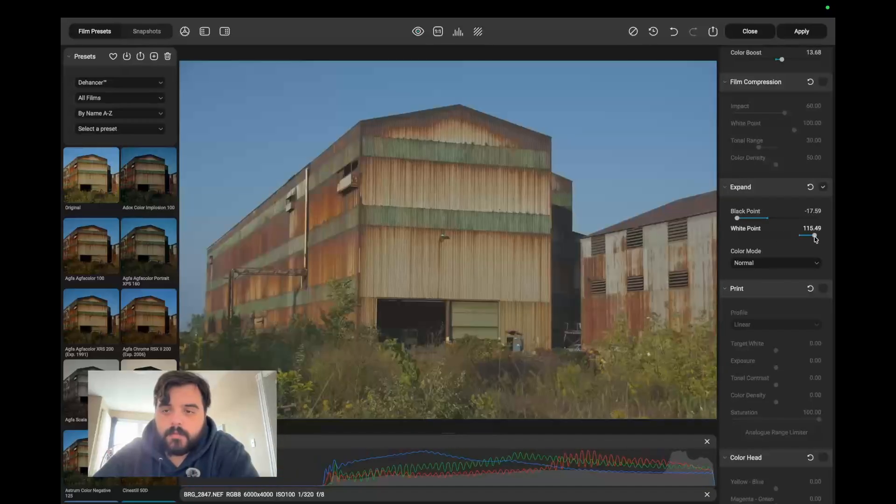
click(812, 218)
click(823, 187)
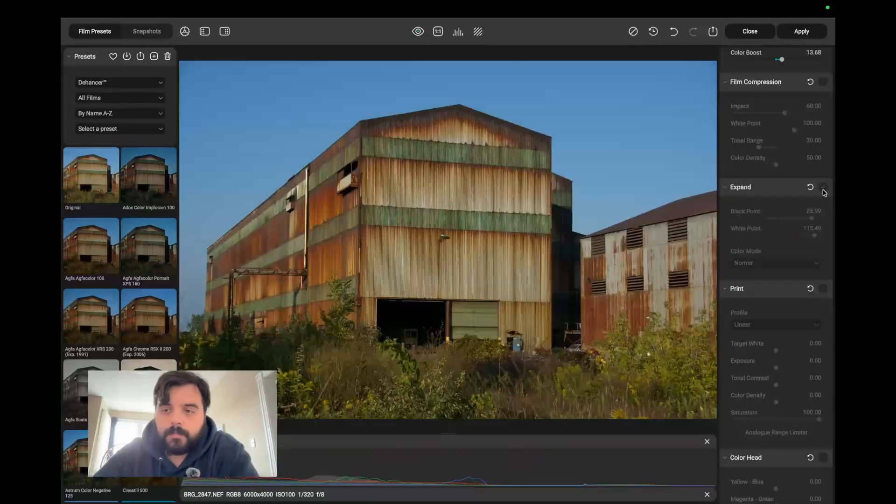
Enable Print with the Kodak Endura Glossy Paper profile, exposure 0.45, tonal contrast -3.16 and color density 32.96.
scroll(769, 245, down, 2)
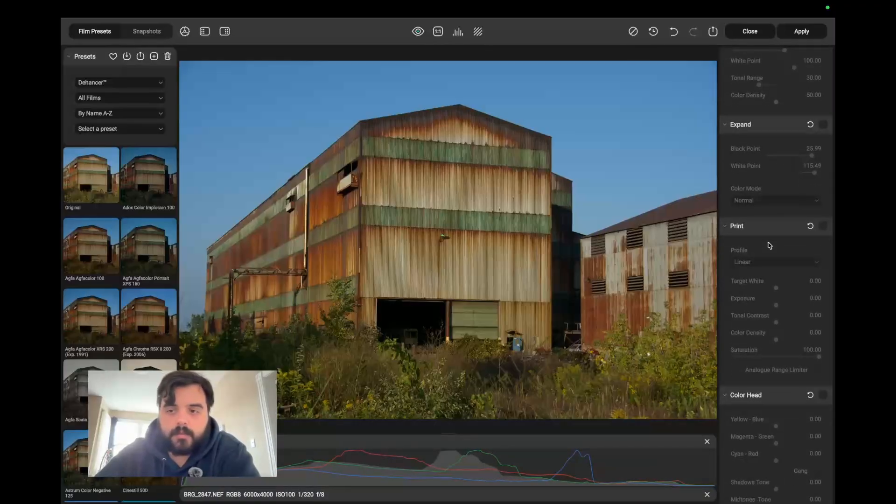
click(771, 262)
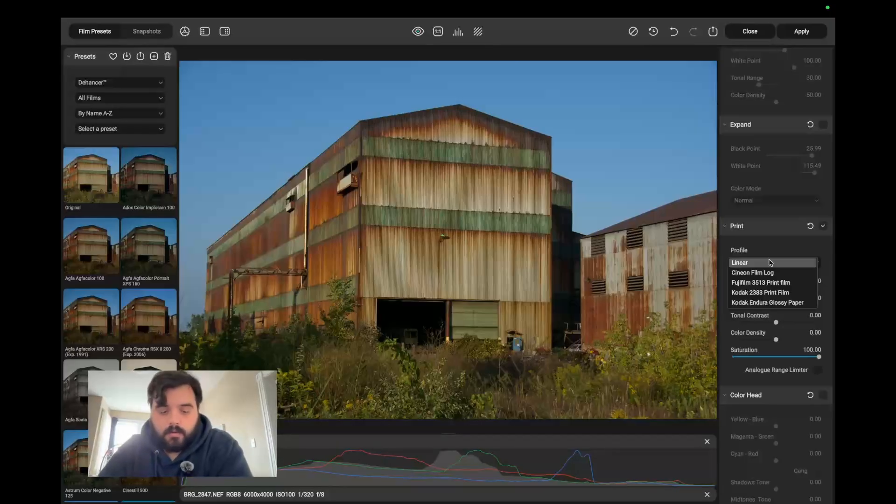
click(763, 302)
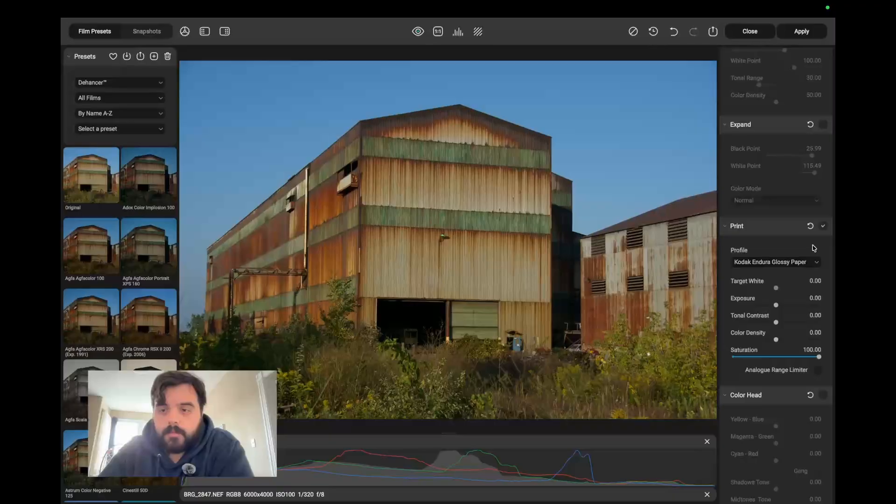
drag(786, 340, 783, 306)
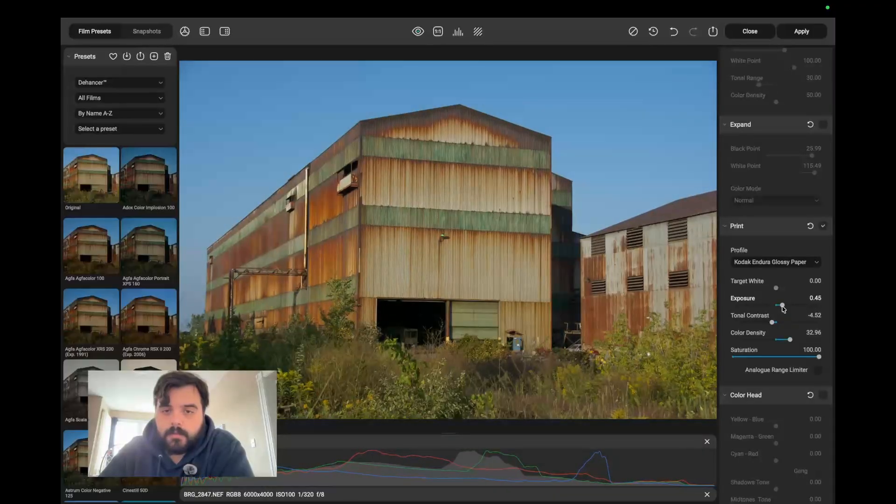
drag(773, 323, 774, 325)
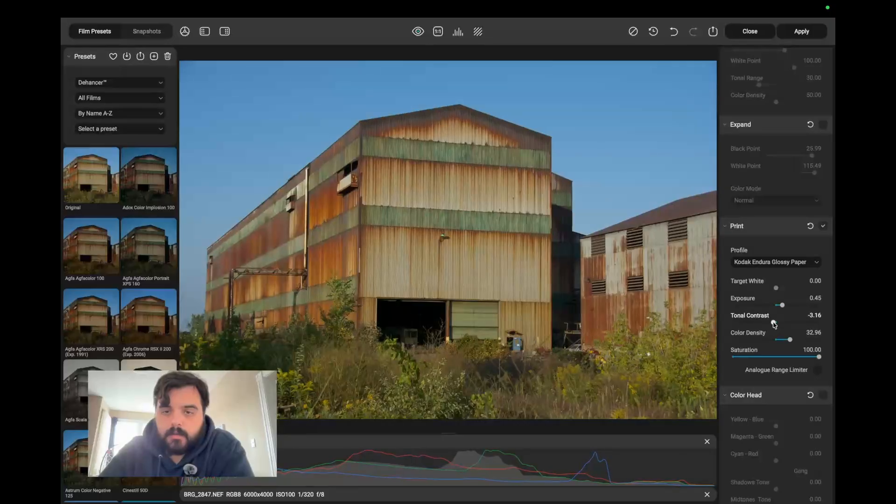
Enable Color Head and set its Yellow - Blue balance to 0.96.
scroll(731, 280, down, 3)
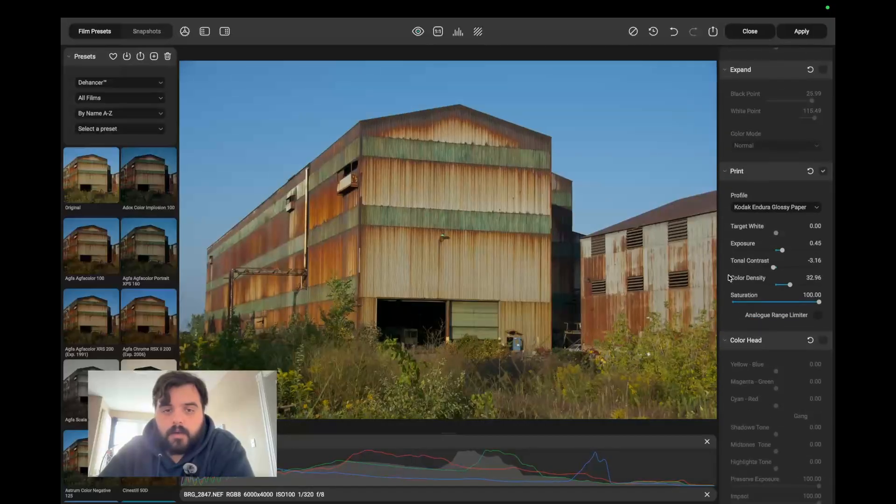
scroll(730, 278, down, 4)
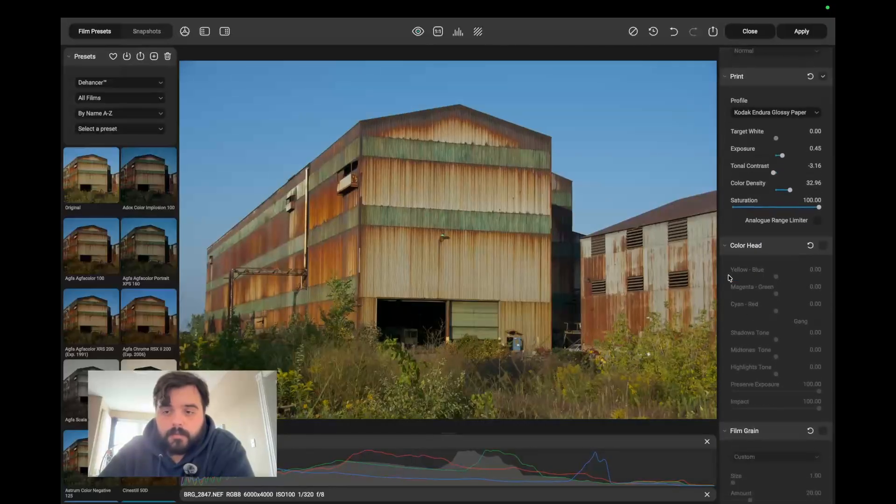
click(823, 246)
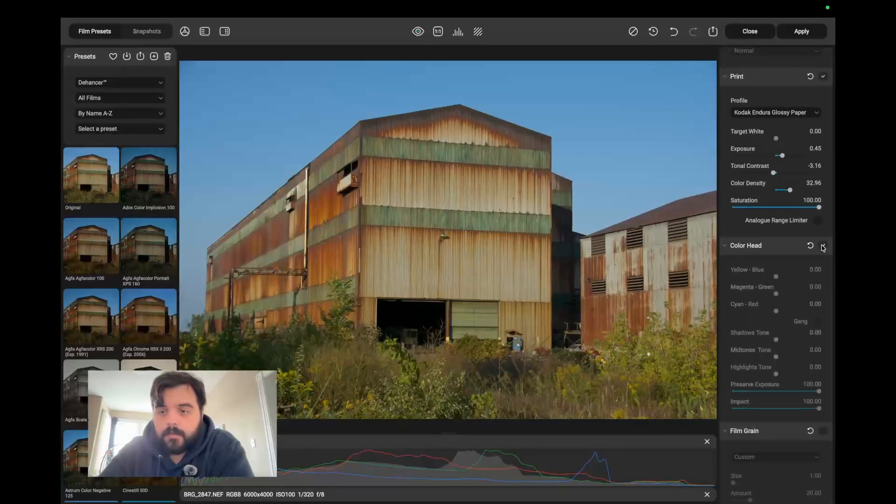
click(748, 276)
drag(791, 278, 776, 278)
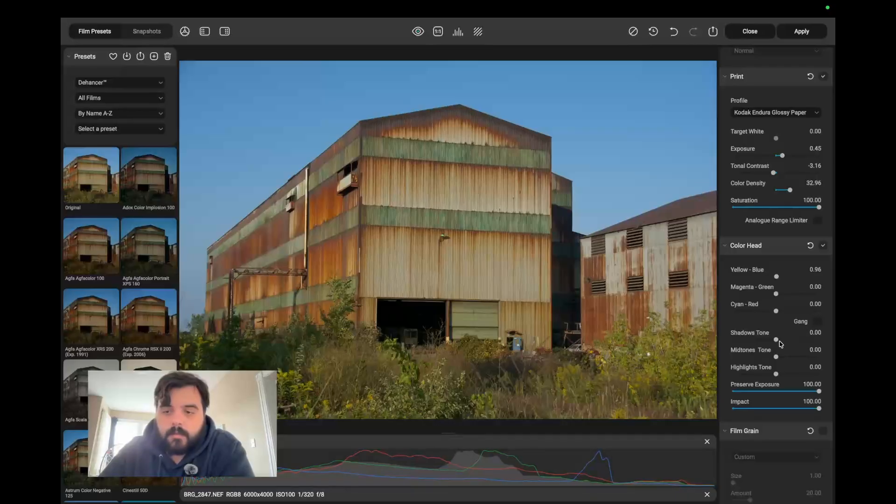
Set the Color Head tones to 34.09 for shadows, -10.12 for midtones and -34.50 for highlights.
drag(777, 340, 741, 340)
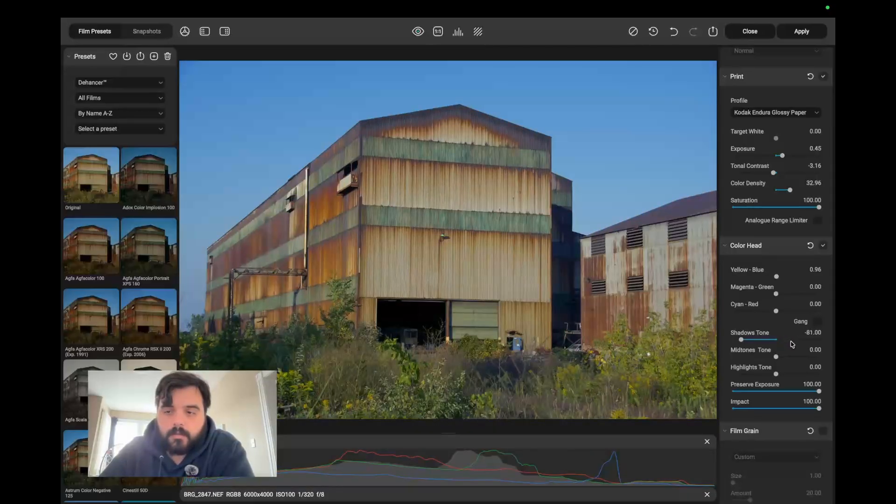
click(791, 340)
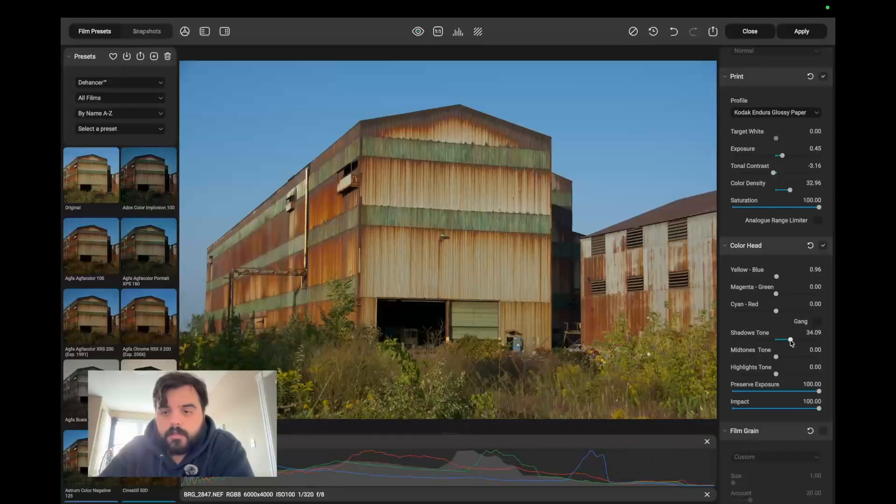
click(757, 358)
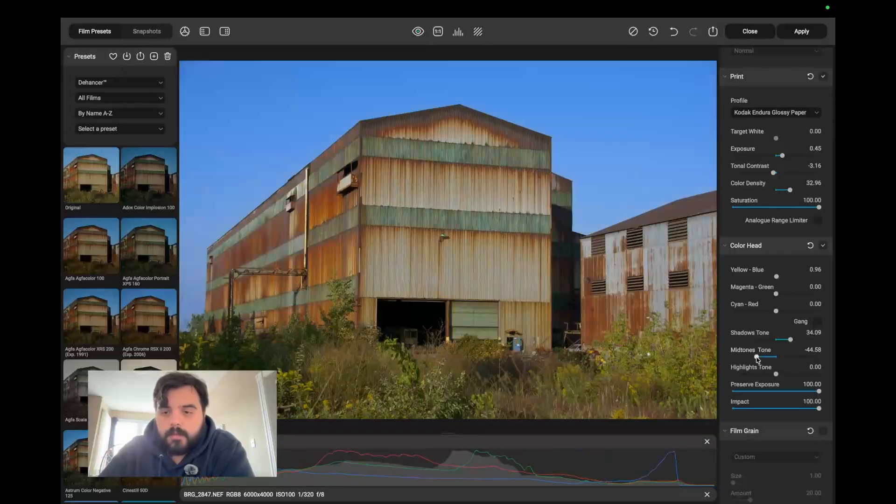
click(782, 358)
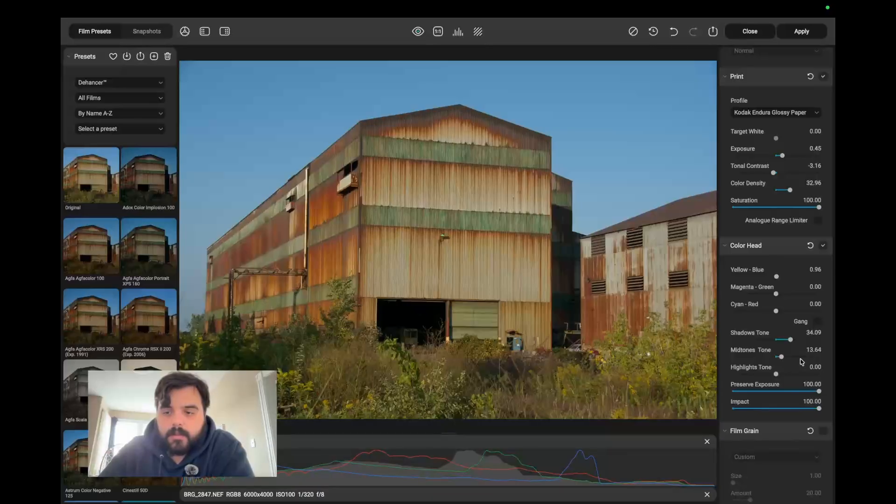
click(779, 358)
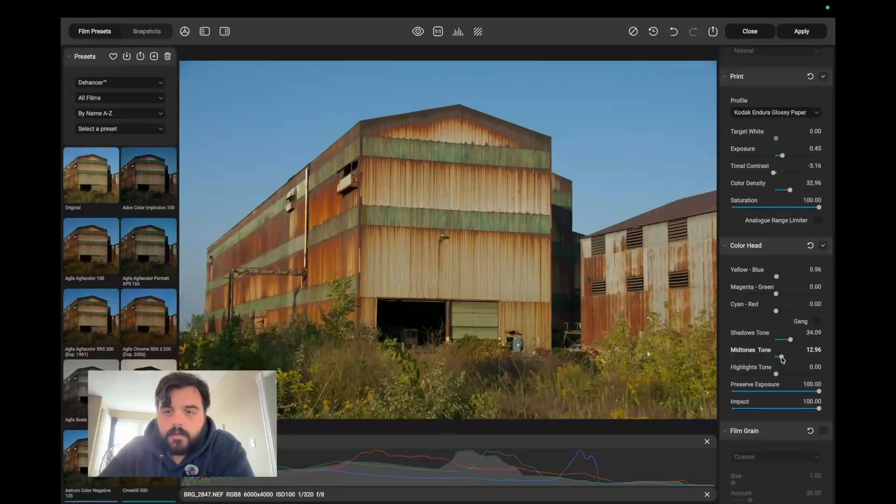
drag(779, 358, 763, 376)
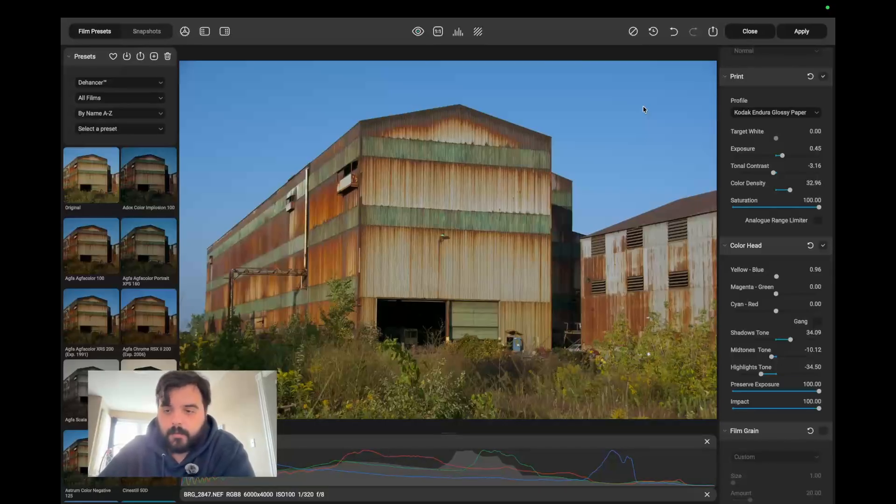
Enable custom Film Grain with size 5.68, amount 36.27, resolution 75.26, shadows 30.00 and midtones 34.21, comparing the photo with grain off and on.
scroll(757, 328, down, 3)
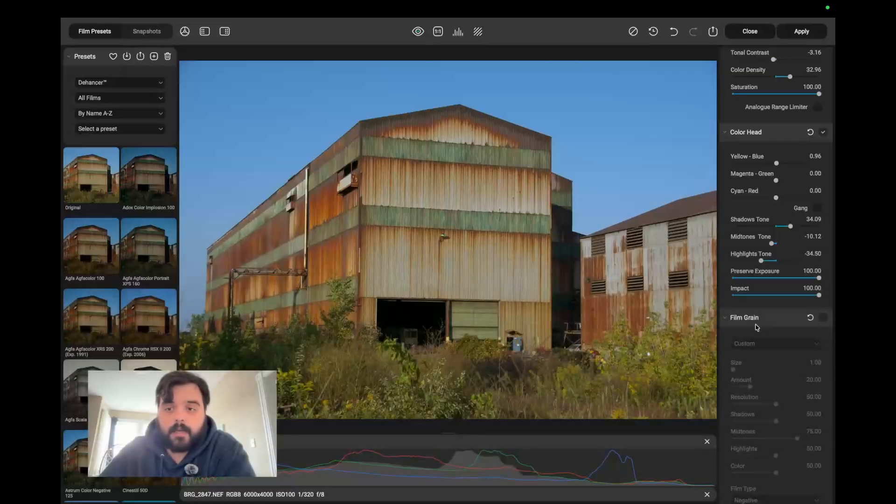
scroll(756, 328, down, 2)
click(823, 215)
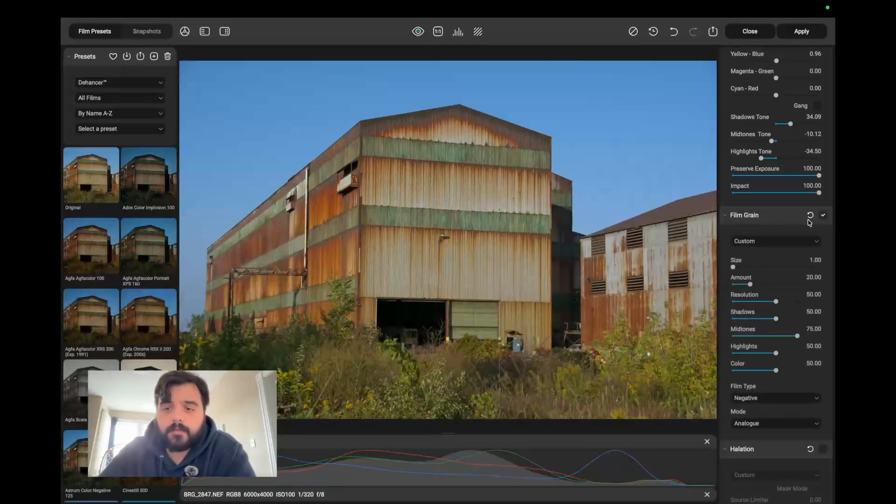
click(742, 268)
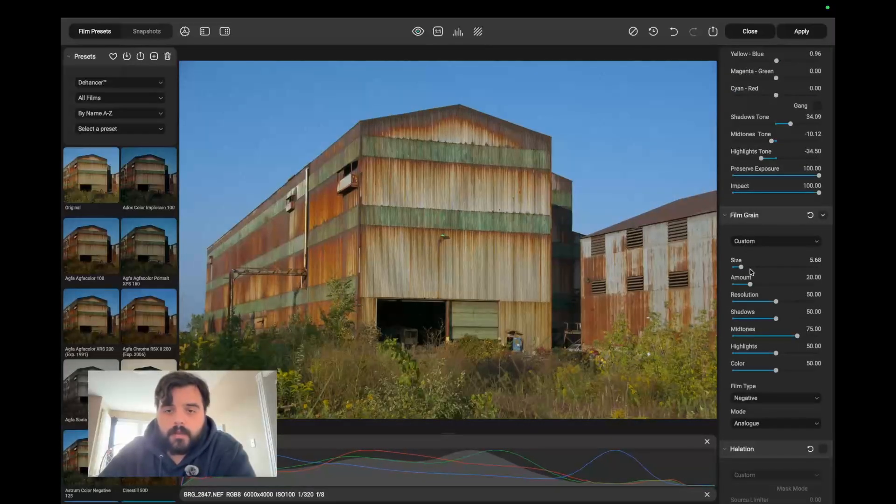
drag(751, 284, 764, 284)
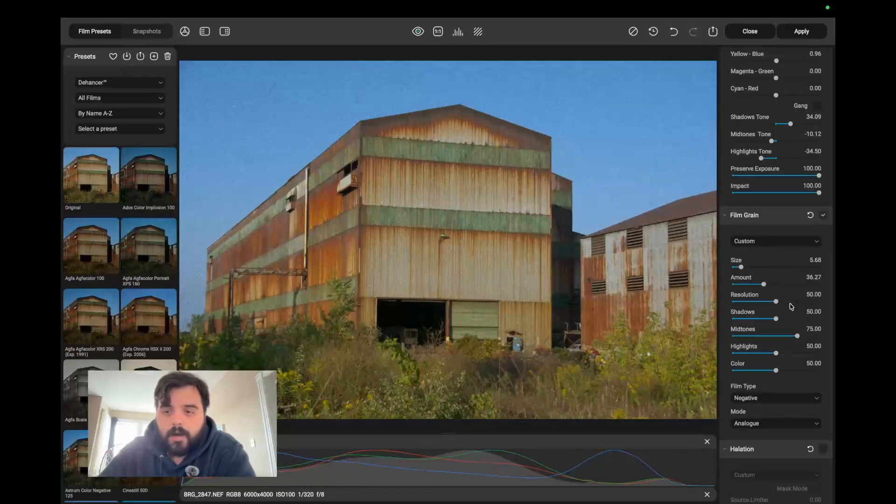
drag(776, 301, 762, 333)
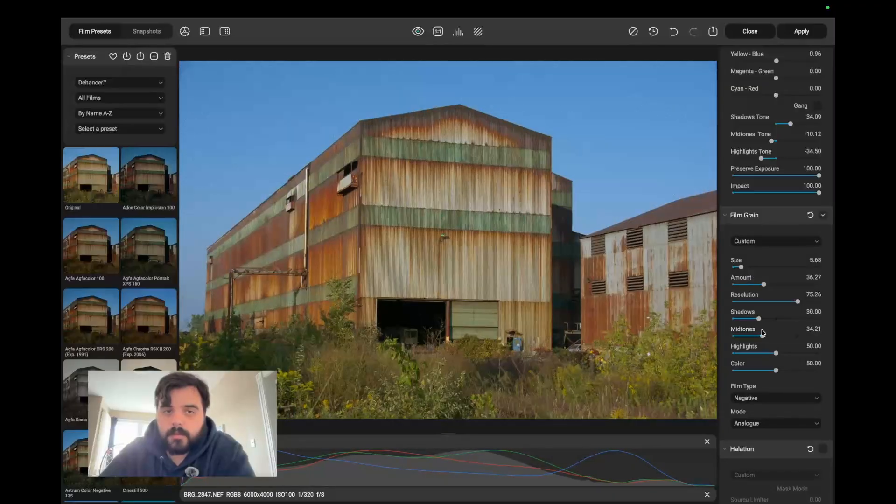
click(824, 216)
click(824, 215)
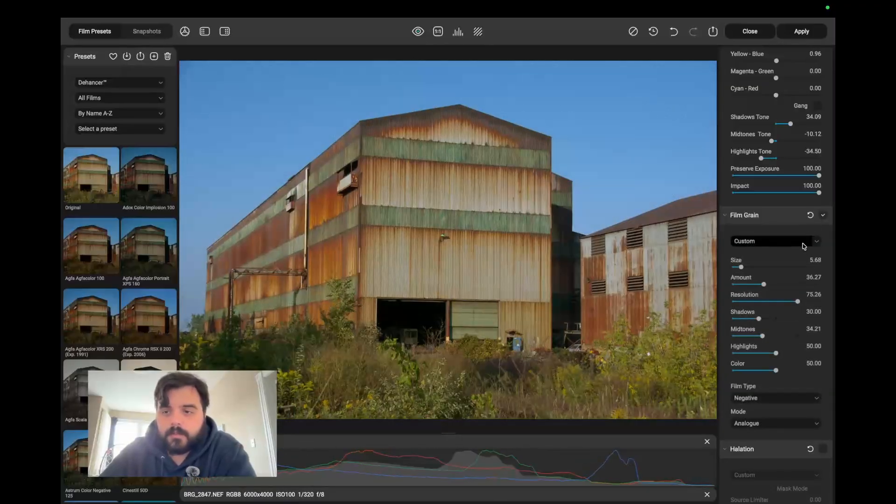
Try the 65 mm ISO 50 grain preset and compare the building's facade up close with Film Grain off and on.
click(803, 241)
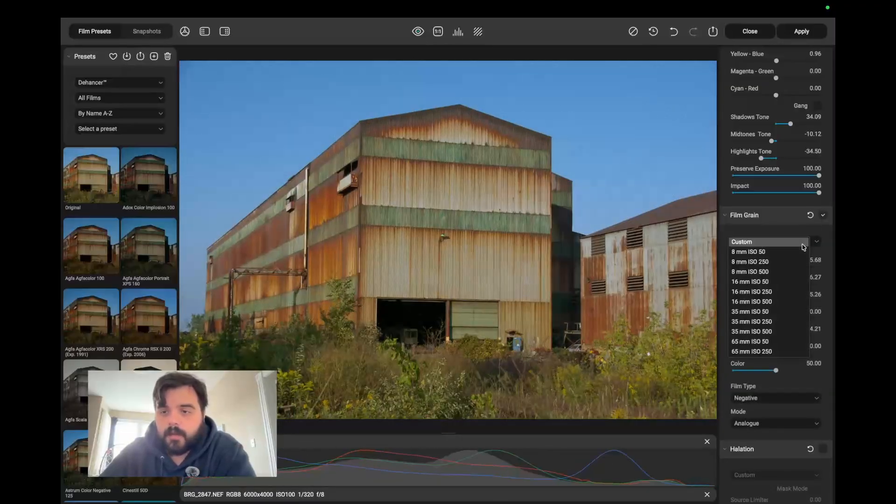
click(757, 341)
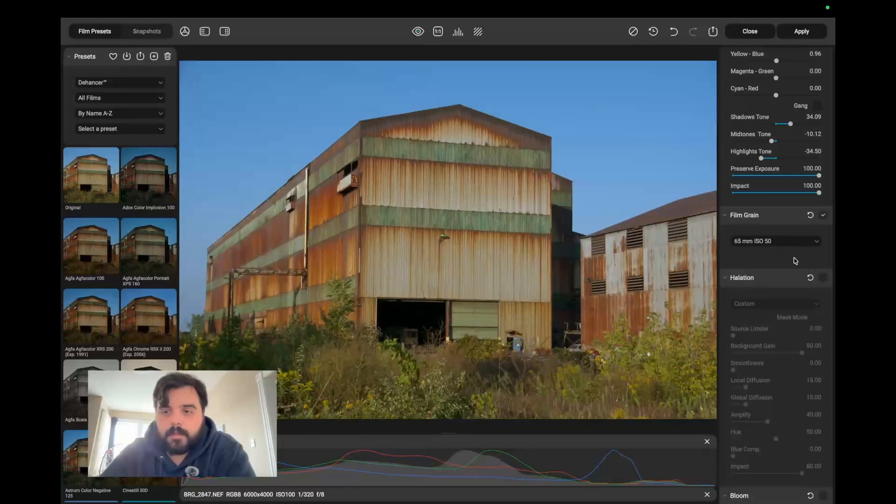
click(499, 159)
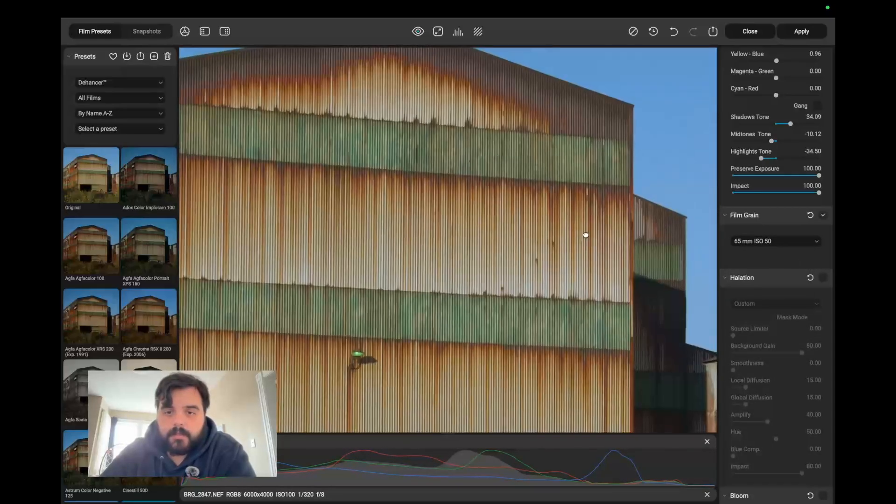
drag(586, 236, 496, 104)
drag(450, 285, 372, 213)
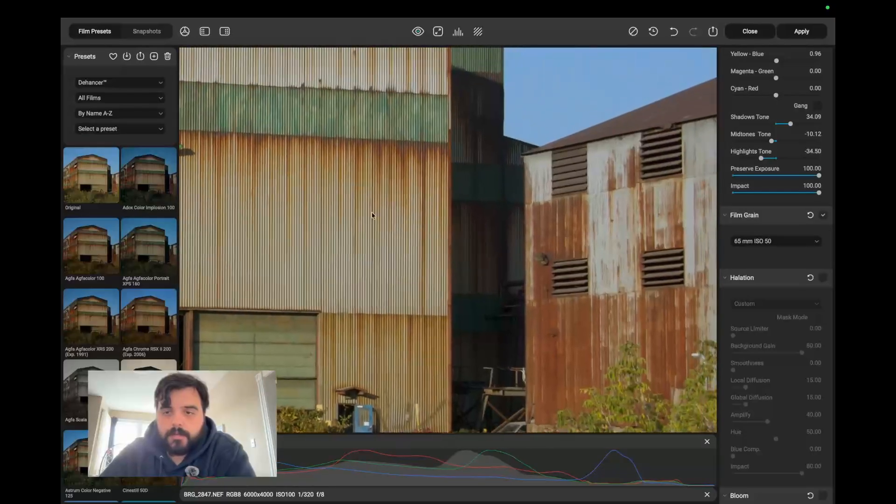
click(824, 215)
drag(356, 274, 551, 189)
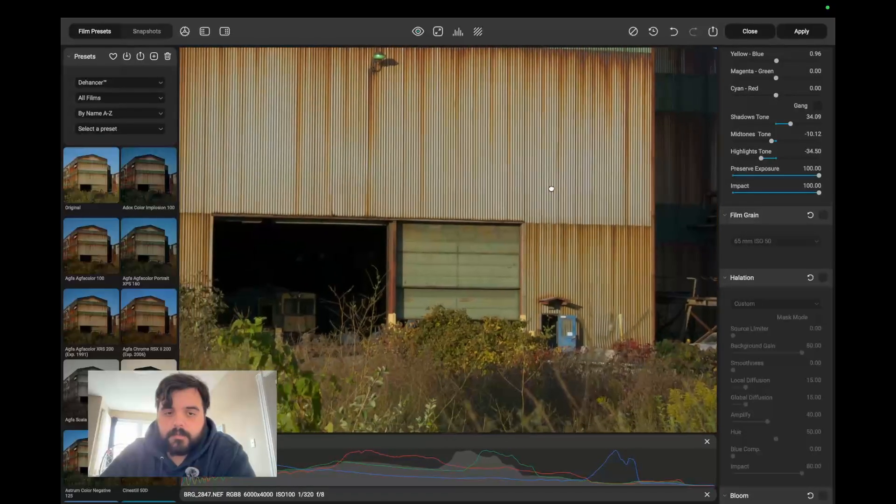
click(823, 217)
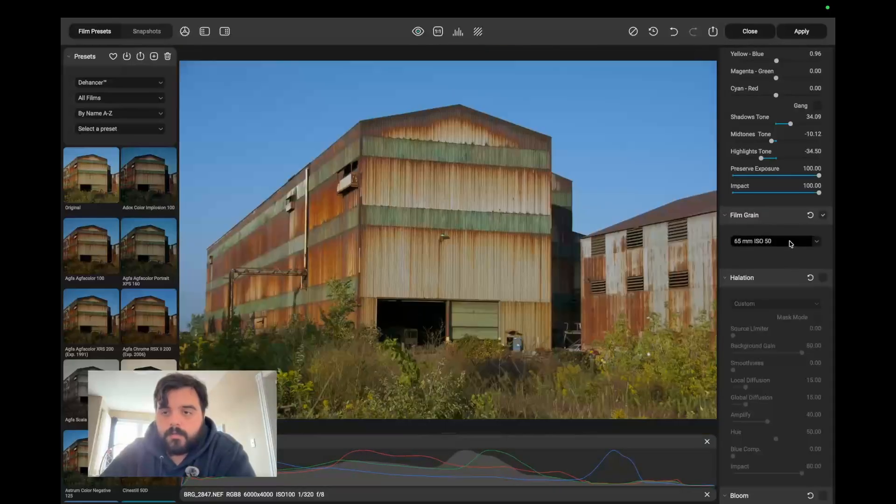
Set Film Grain to 8 mm ISO 50, inspect the building's doorway up close and switch the grain off for comparison.
click(788, 241)
click(771, 253)
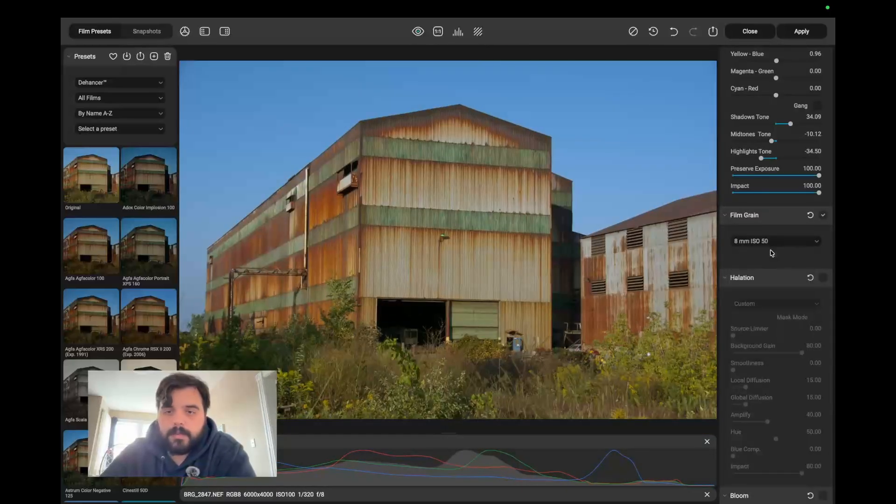
click(449, 324)
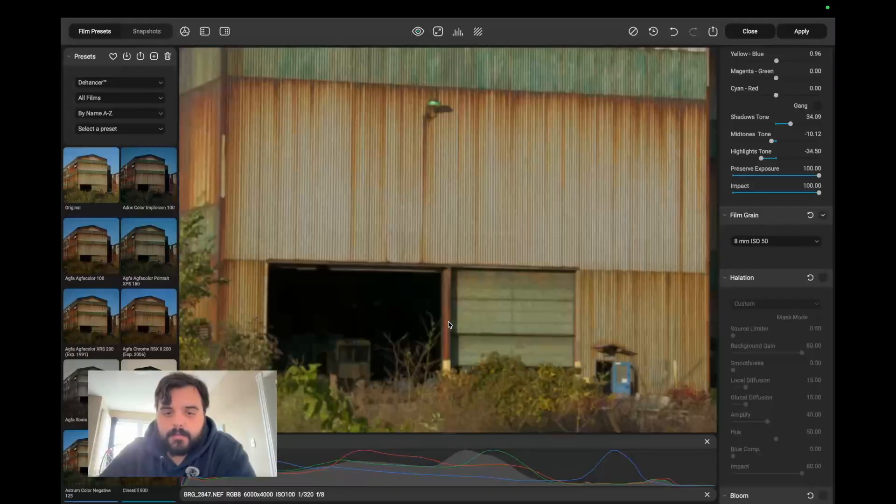
click(823, 216)
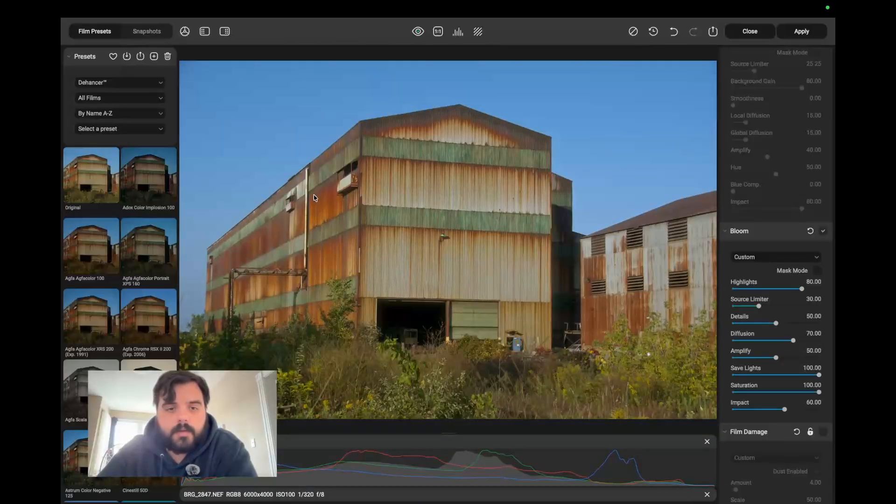
Compare the building's side wall and vertical pipe up close with Bloom off and on, and return to the full photo.
click(308, 195)
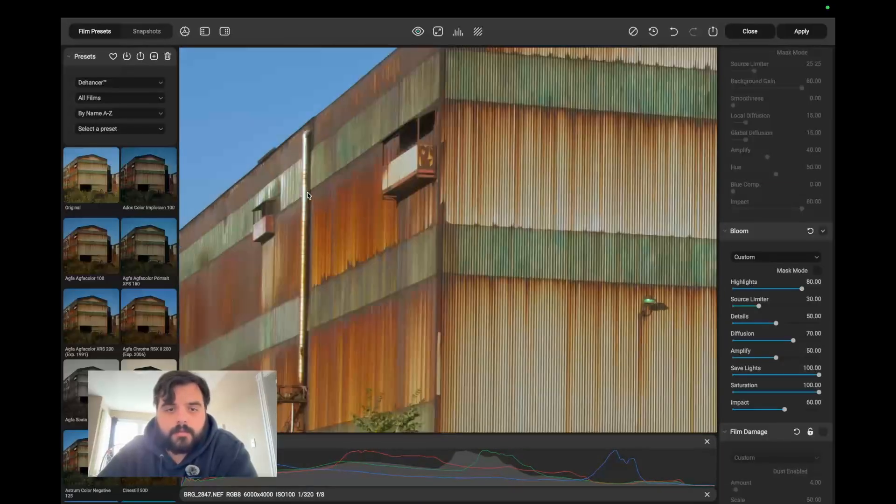
drag(308, 196, 406, 182)
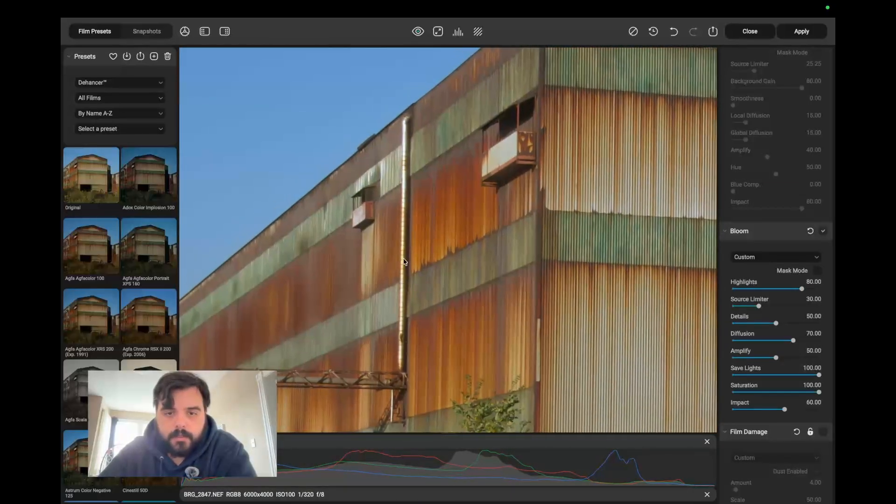
click(823, 233)
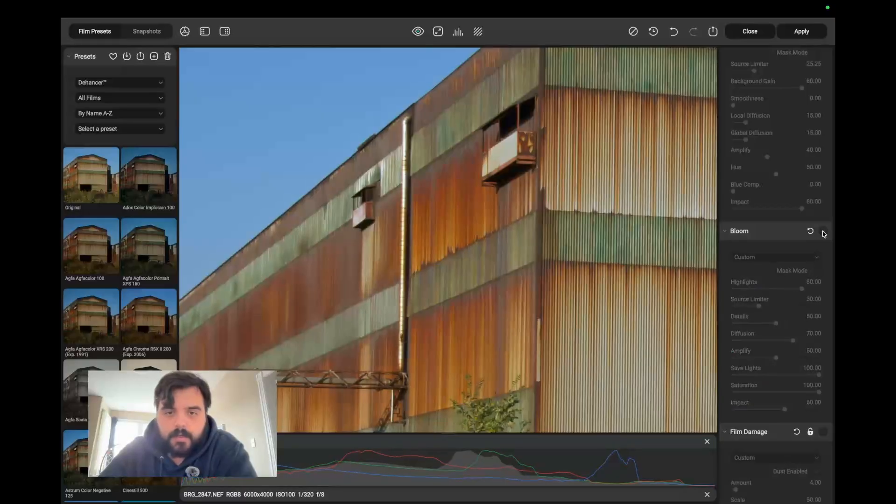
click(823, 233)
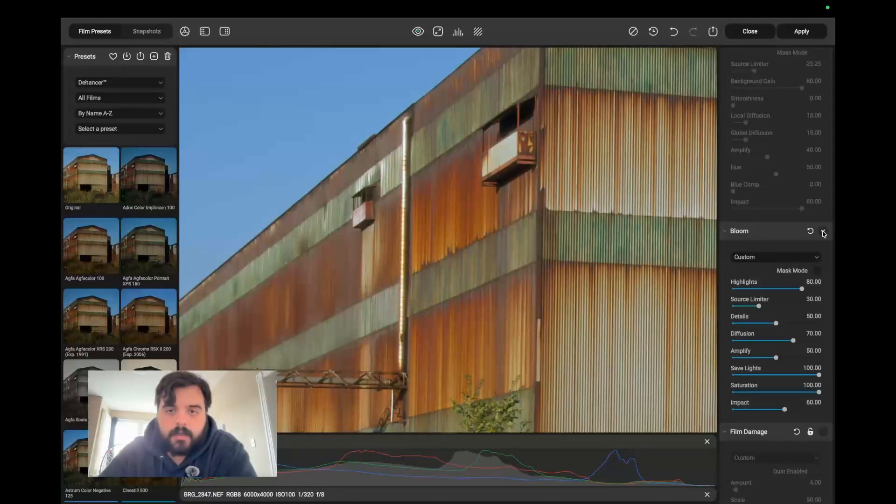
click(474, 253)
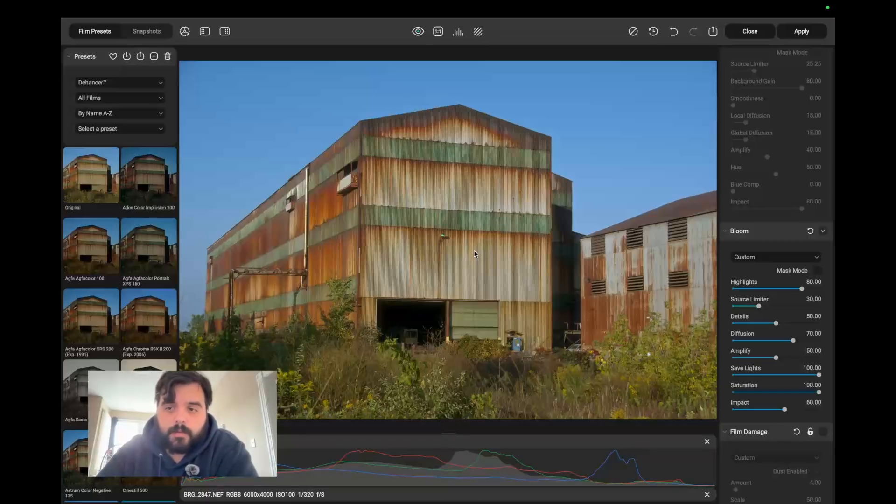
Compare the building photo with Halation on and off, leaving the effect switched off.
scroll(788, 186, up, 3)
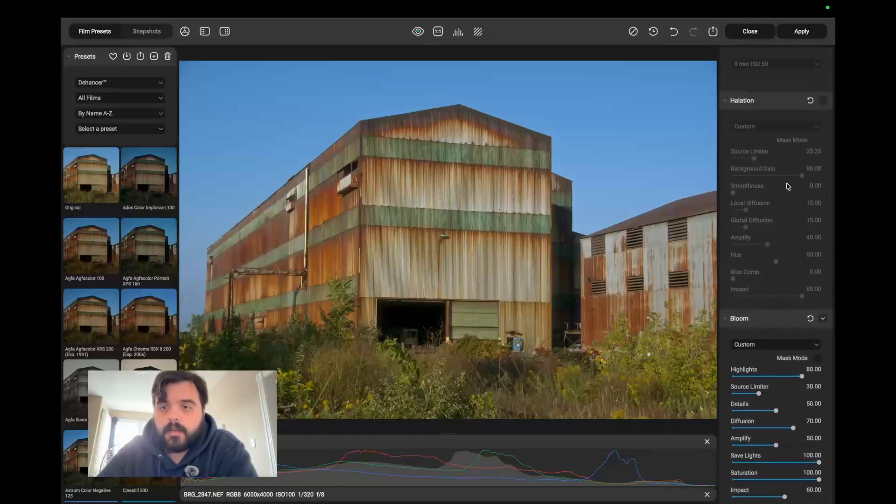
click(824, 113)
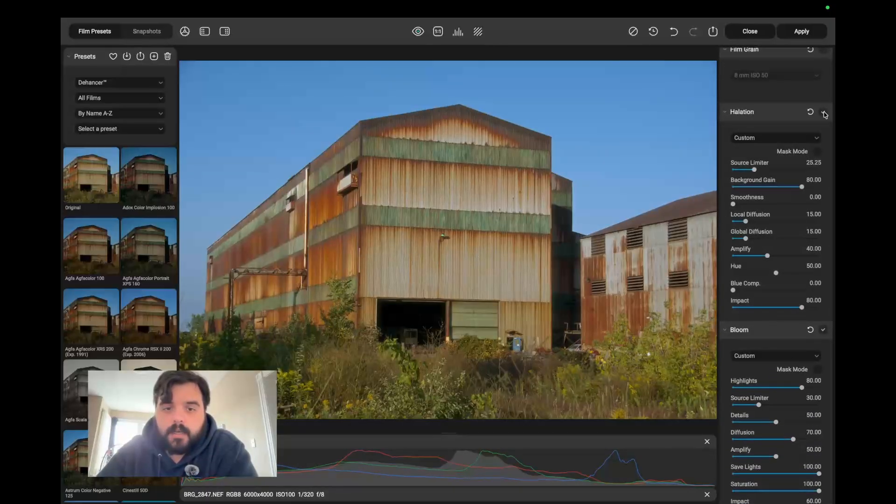
click(824, 114)
click(824, 114)
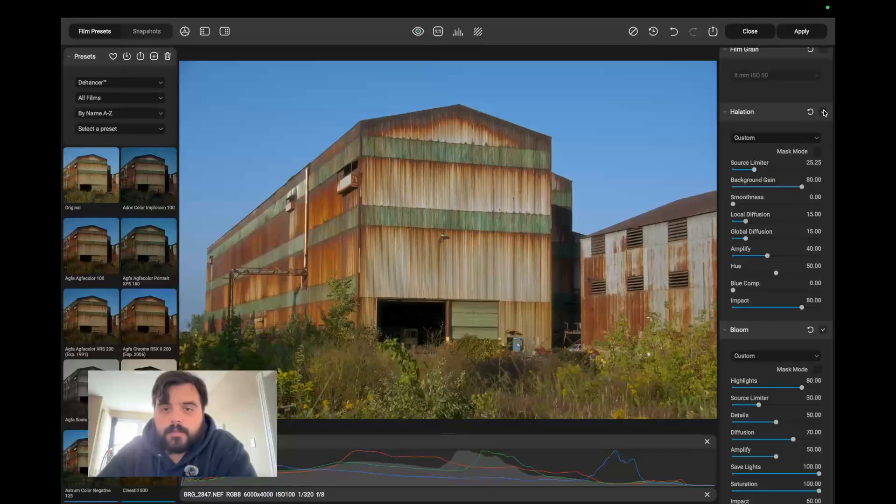
click(825, 114)
Enable Overscan and try the Ultra 16mm 1.85:1 and Ultra Panavision 65mm 2.76:1 gate types on the building photo.
scroll(781, 225, down, 8)
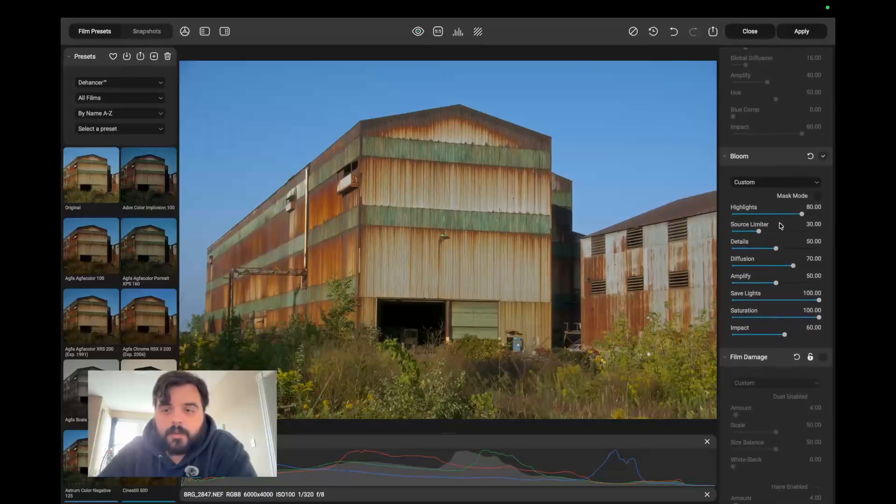
scroll(780, 225, down, 8)
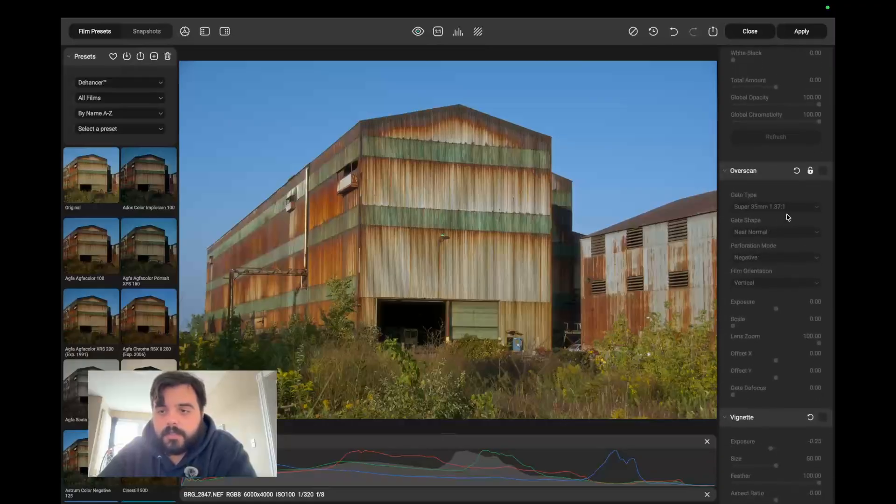
click(823, 170)
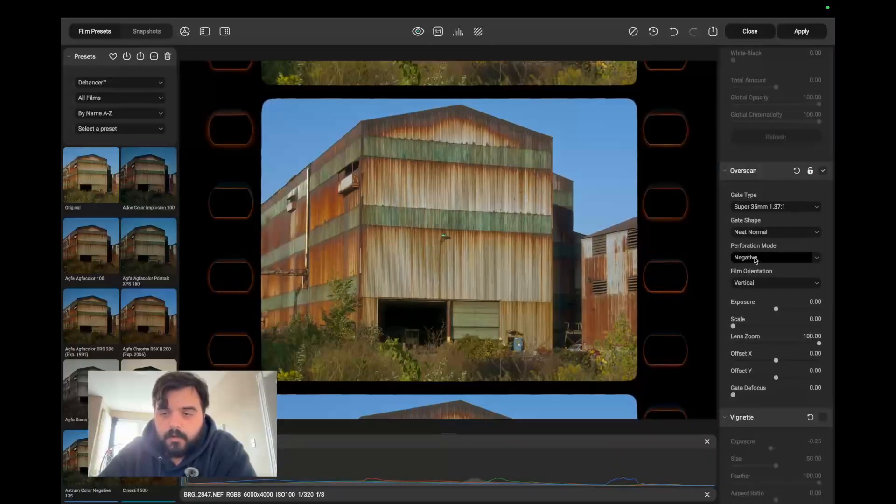
click(810, 207)
click(787, 238)
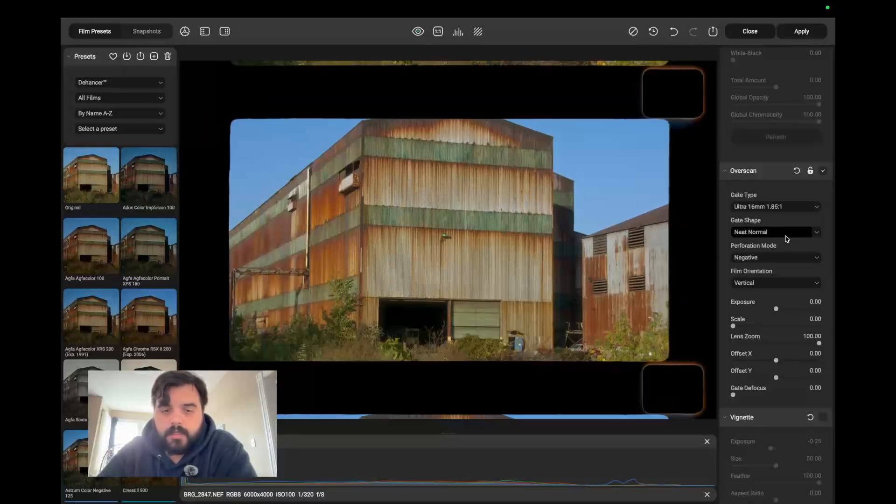
click(798, 210)
click(787, 267)
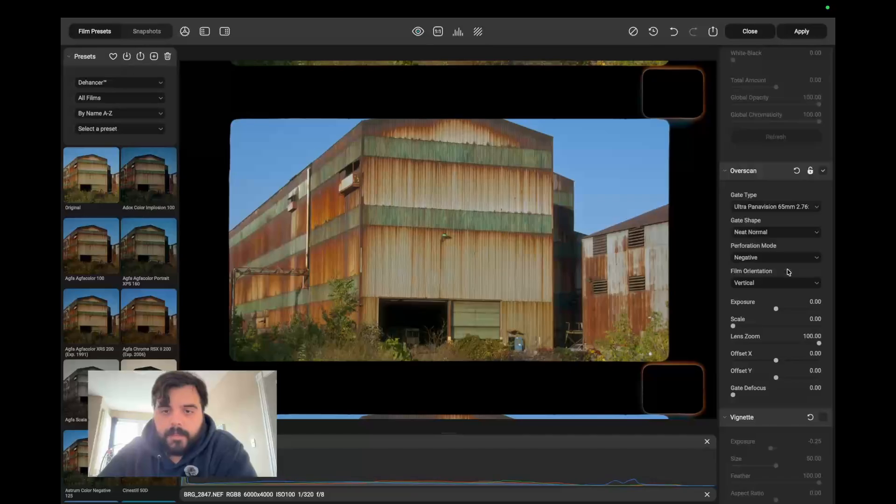
Set the Overscan gate type back to Super 35mm 1.37:1 and switch Overscan off.
click(788, 207)
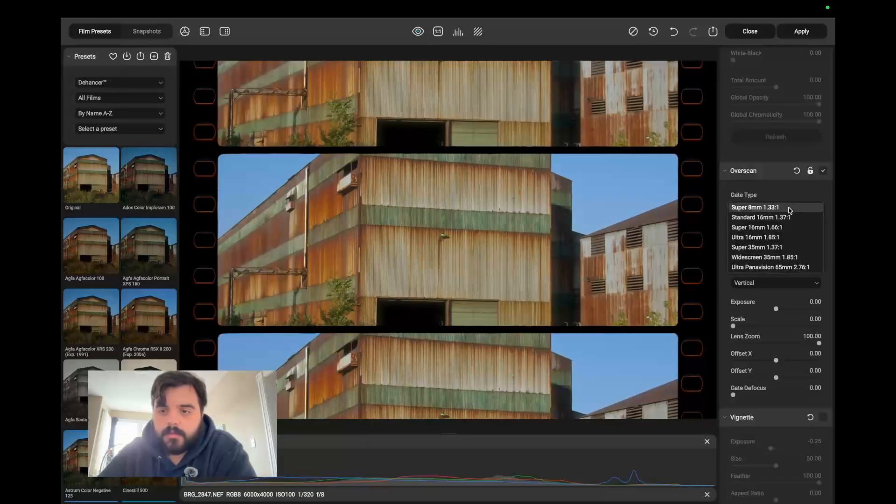
click(767, 249)
click(792, 206)
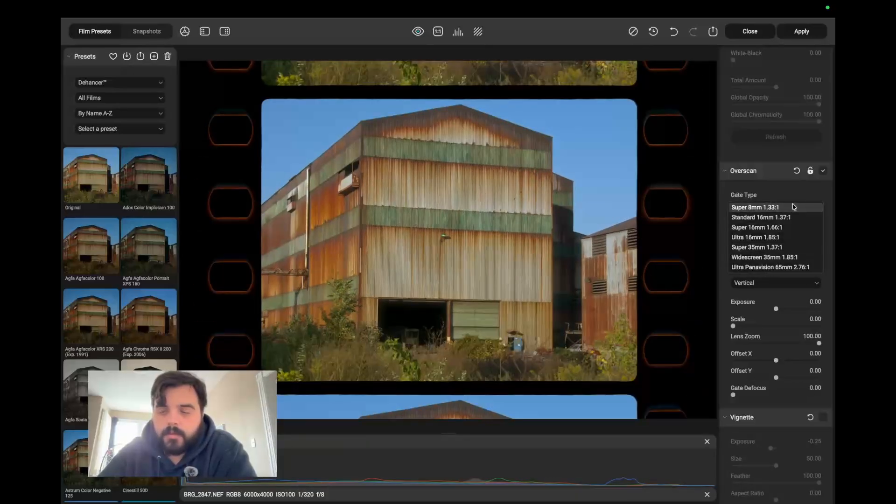
click(824, 172)
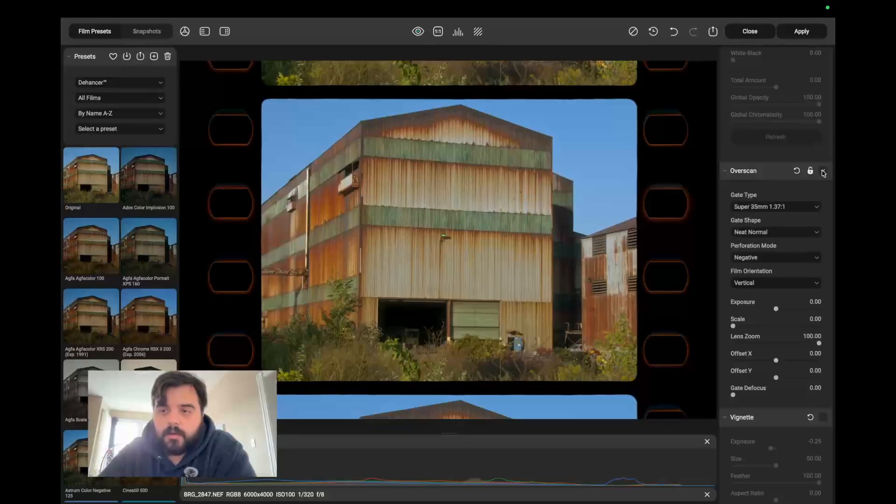
click(824, 172)
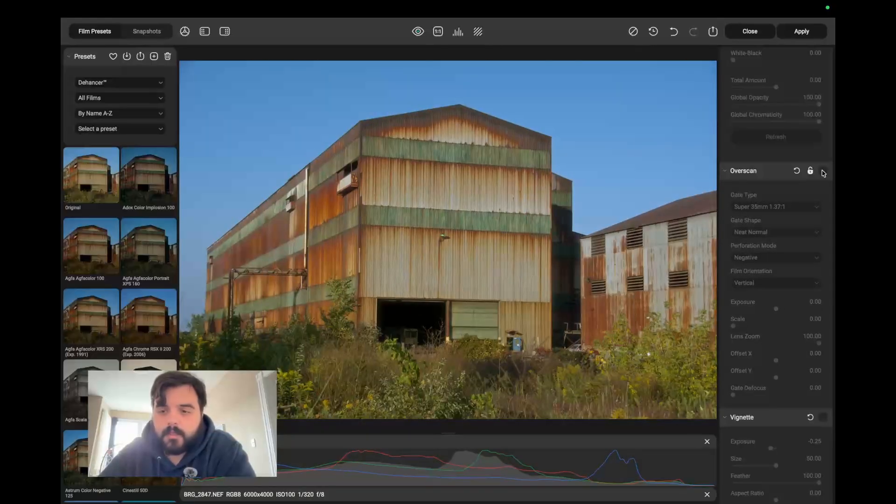
Try a Vignette with exposure -1.39 and size 28.42 on the building photo, and switch it off.
scroll(793, 261, down, 2)
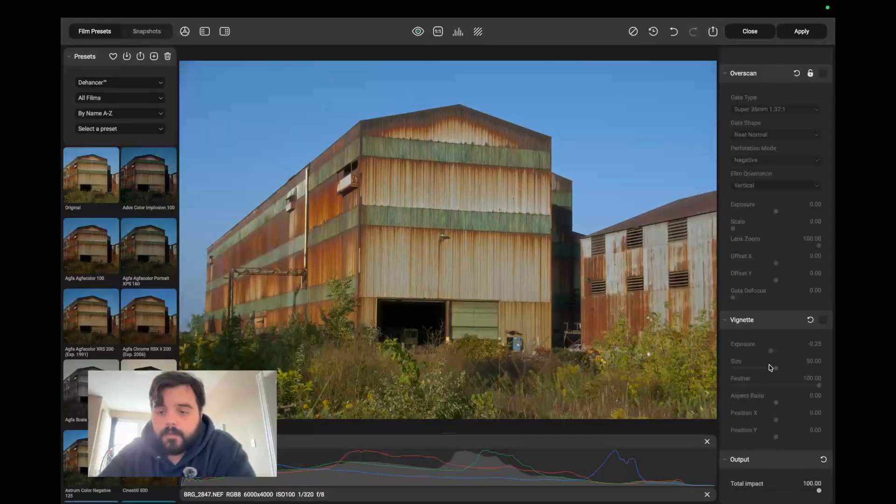
click(824, 320)
drag(779, 353, 757, 368)
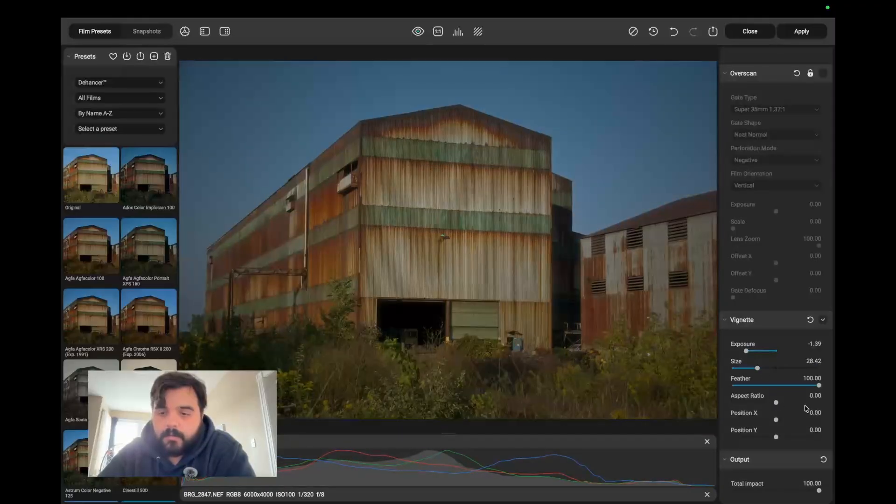
click(823, 319)
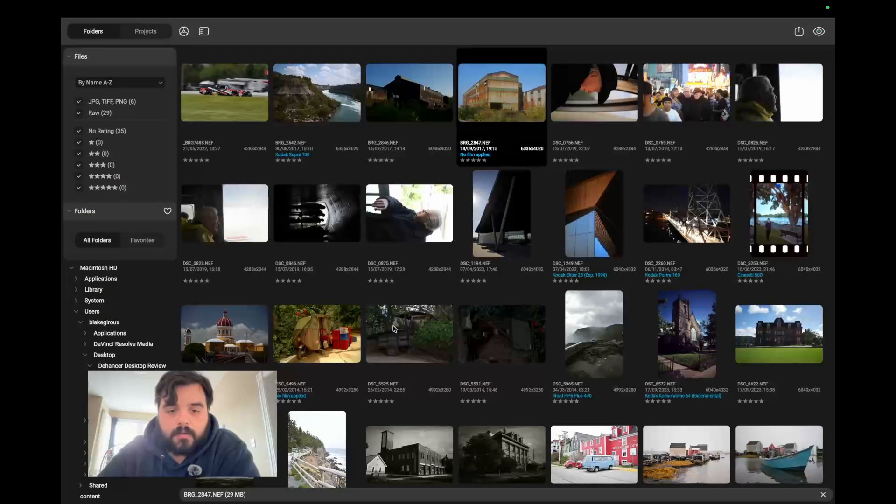
Open the sideways graffiti-wall photo DSC_7333.NEF from the folder for editing.
scroll(395, 329, down, 4)
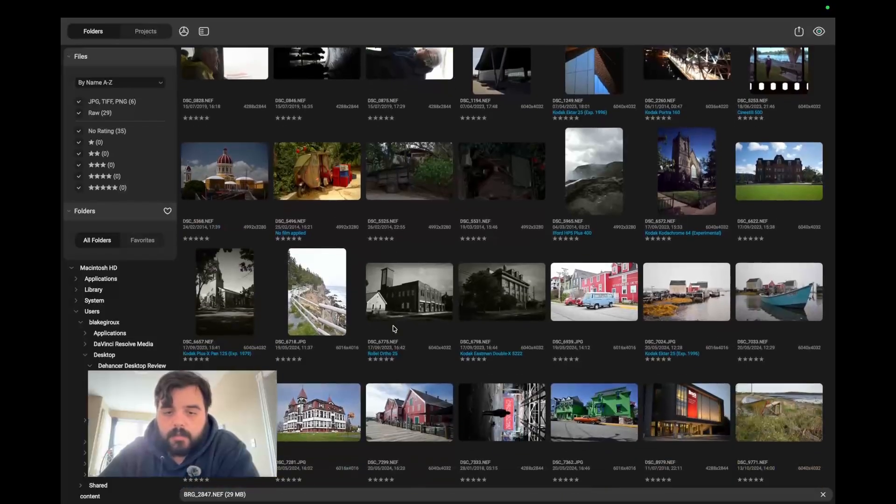
double_click(505, 408)
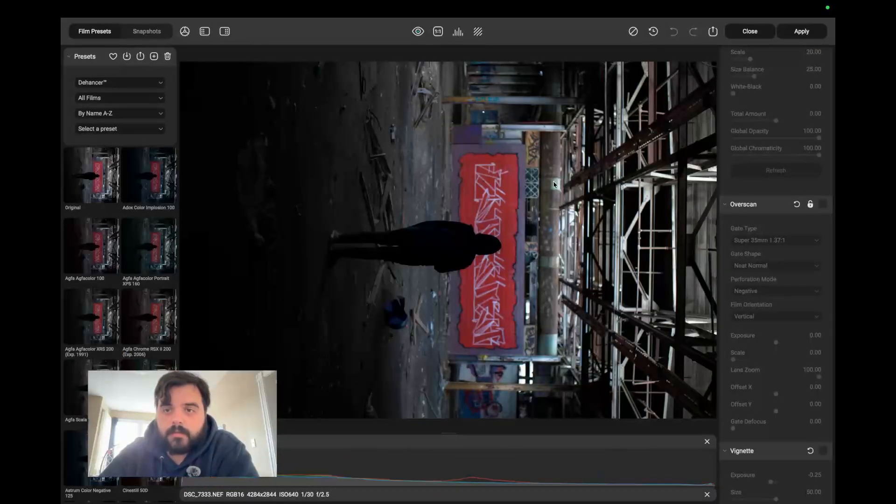
right_click(554, 184)
click(481, 185)
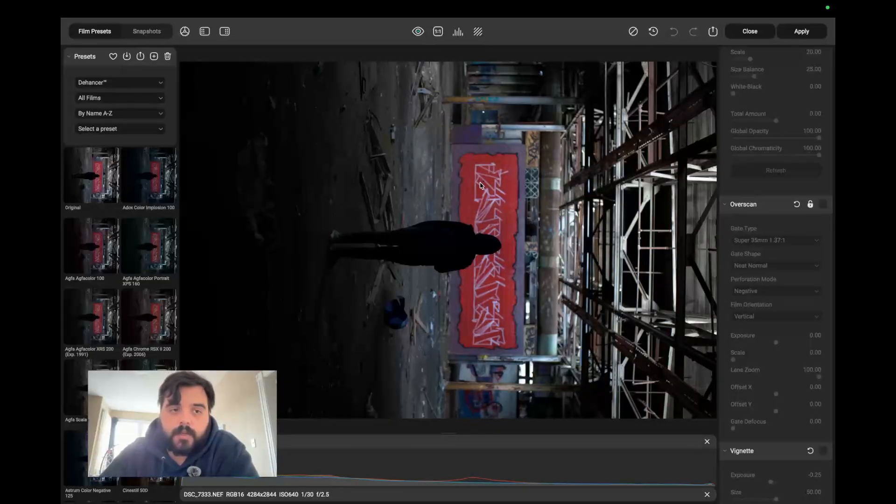
right_click(548, 207)
key(Escape)
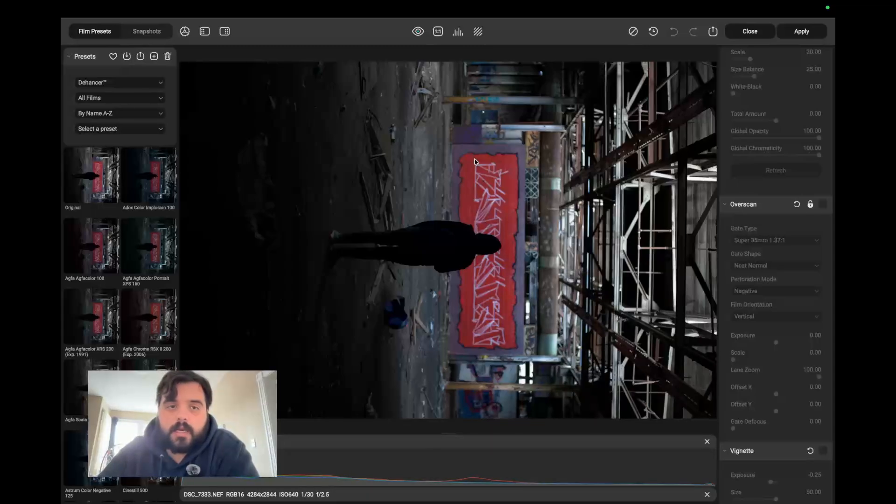
click(394, 133)
click(393, 133)
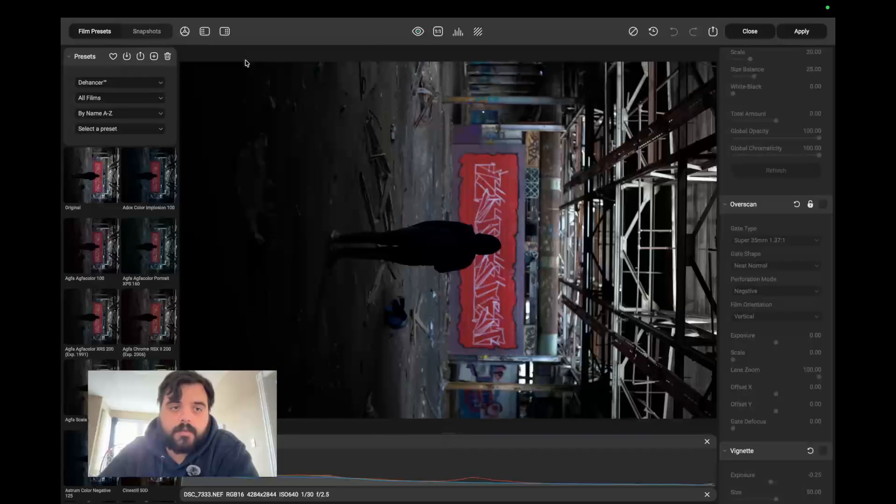
click(153, 10)
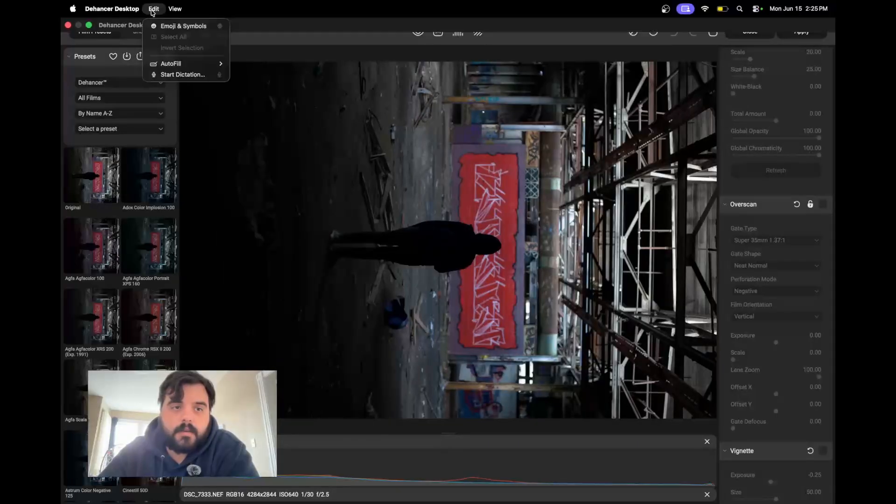
click(384, 37)
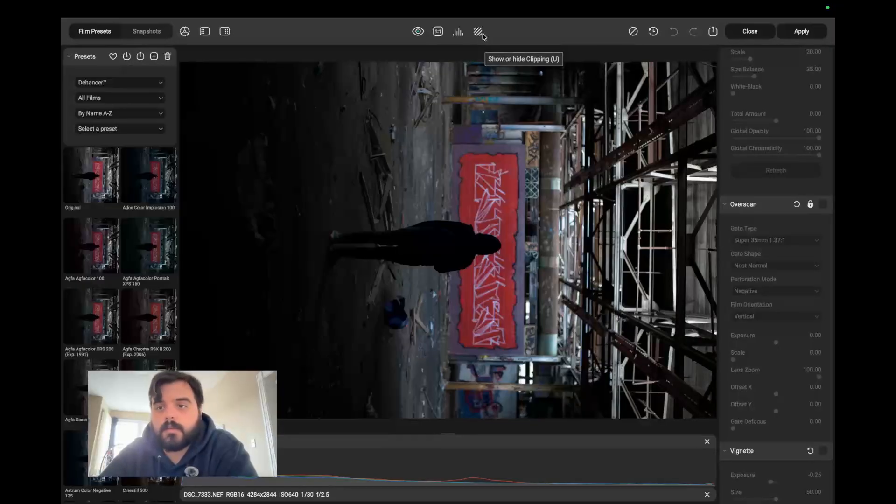
Rotate the photo with the Crop tool until the hooded figure stands upright.
scroll(794, 247, up, 10)
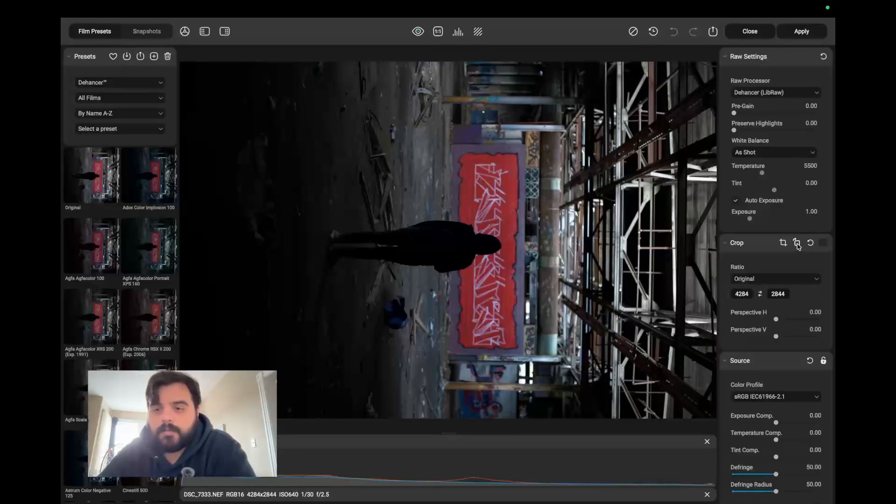
click(797, 244)
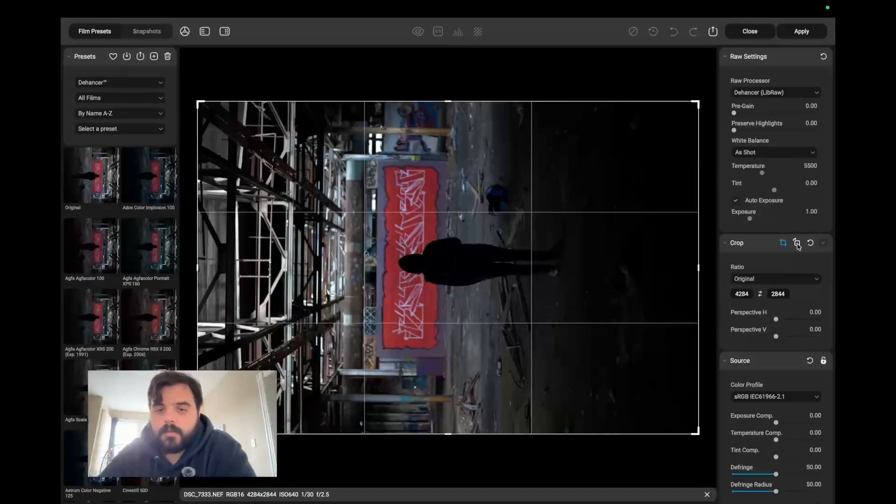
click(796, 243)
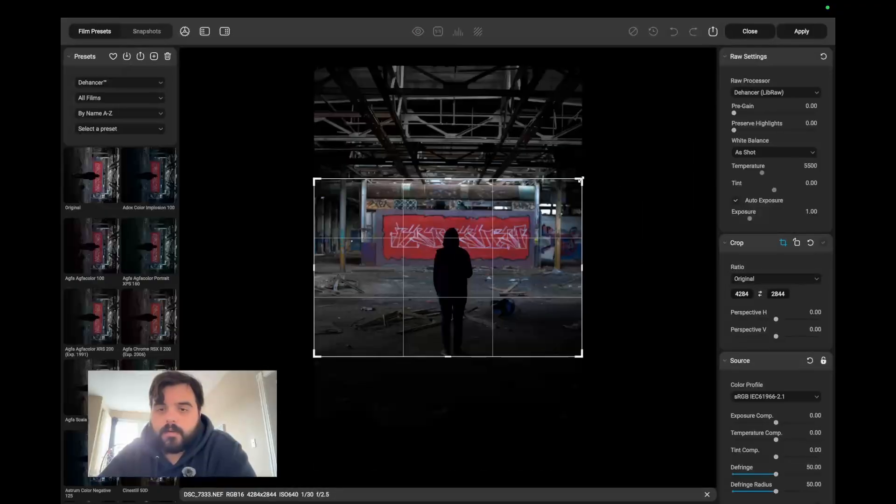
Swap the crop to the portrait ratio 2844 by 4284 and enlarge its frame to cover most of the photo.
drag(581, 179, 571, 186)
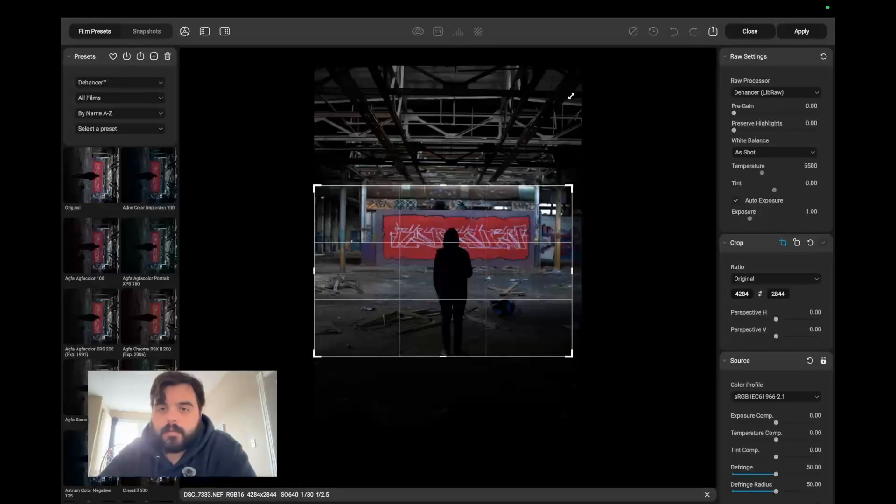
click(760, 294)
drag(500, 186, 583, 21)
drag(386, 358, 250, 419)
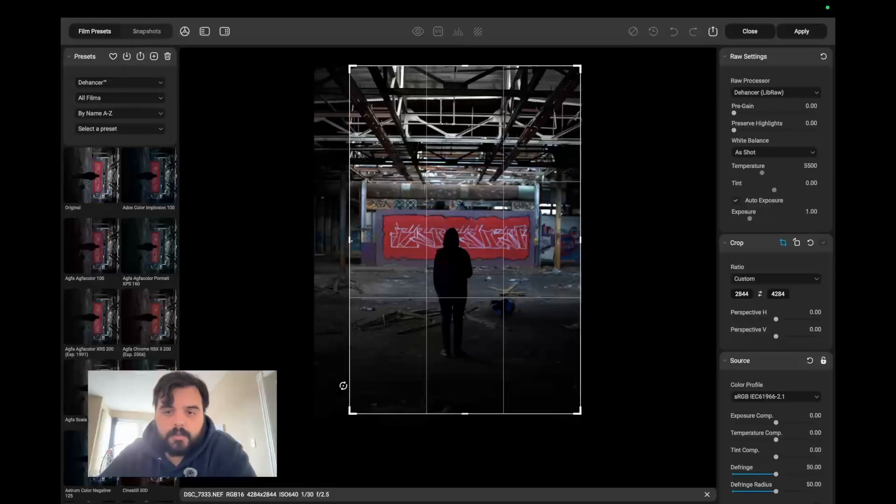
Center the crop frame around the figure, straighten the photo slightly and apply the crop.
drag(412, 362, 435, 349)
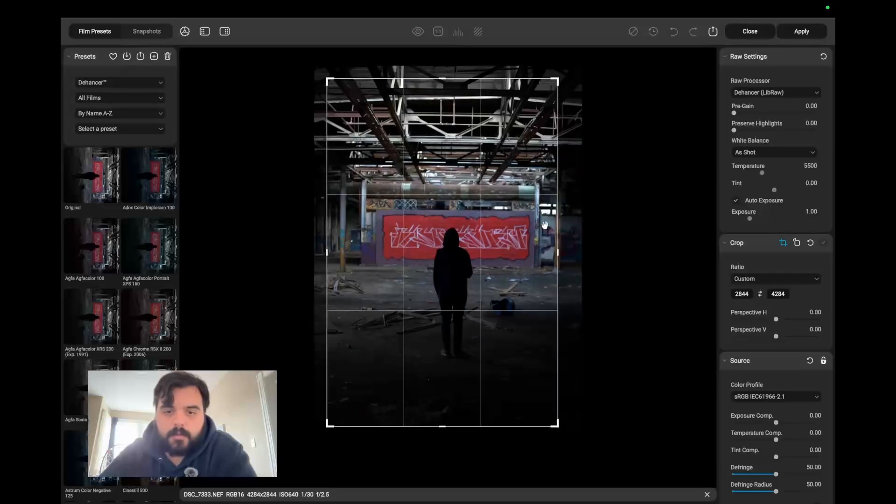
drag(570, 77, 568, 71)
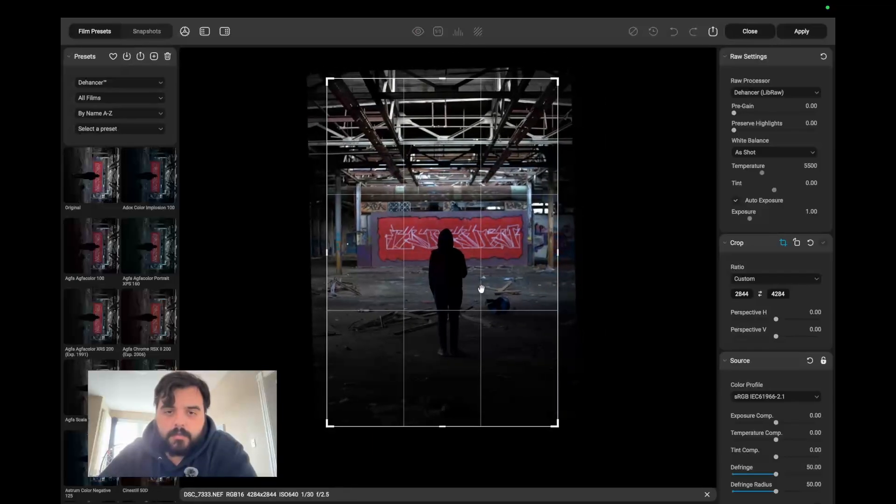
drag(480, 290, 481, 294)
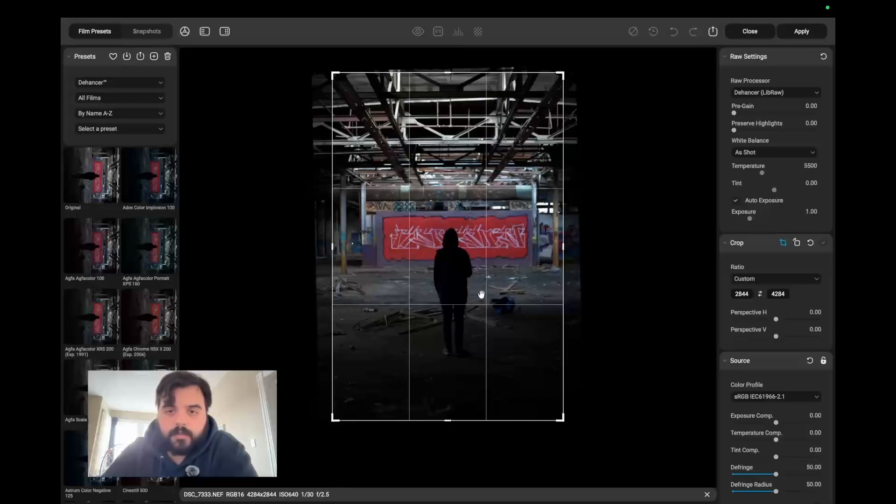
key(Return)
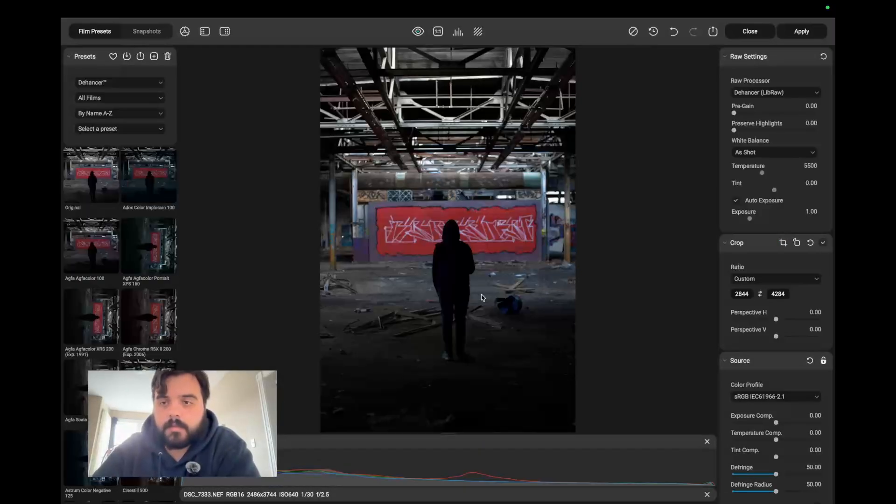
Try the Apple raw processor on the photo and return to Dehancer (LibRaw).
click(770, 93)
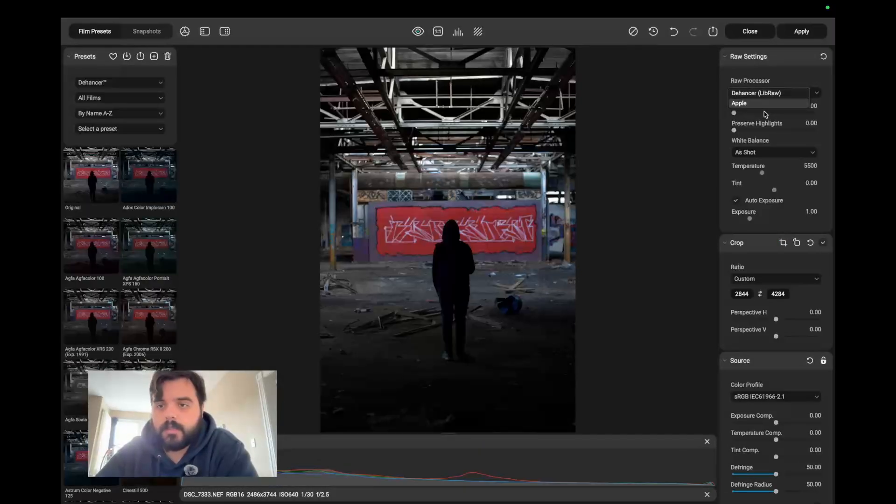
click(765, 106)
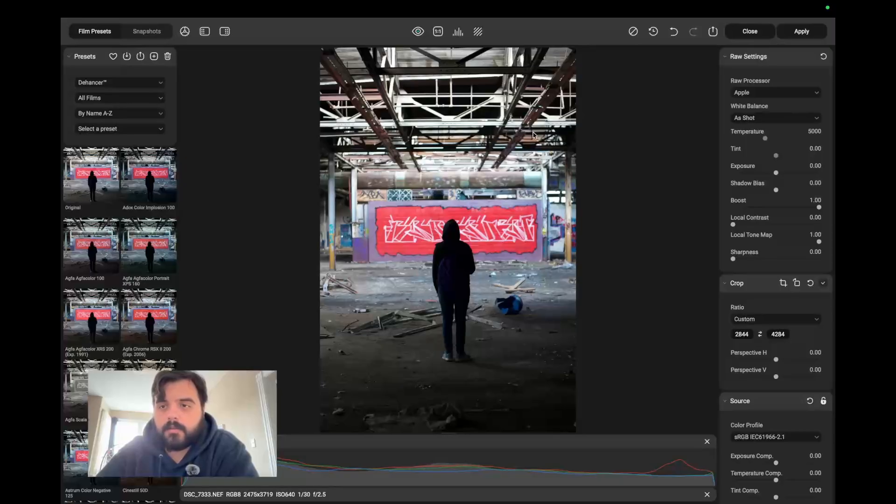
click(739, 95)
click(739, 96)
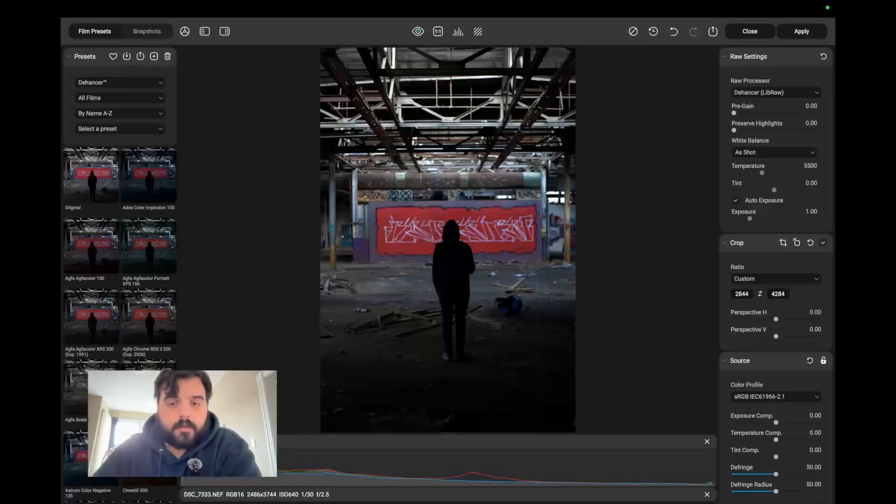
scroll(120, 280, down, 3)
scroll(100, 190, up, 3)
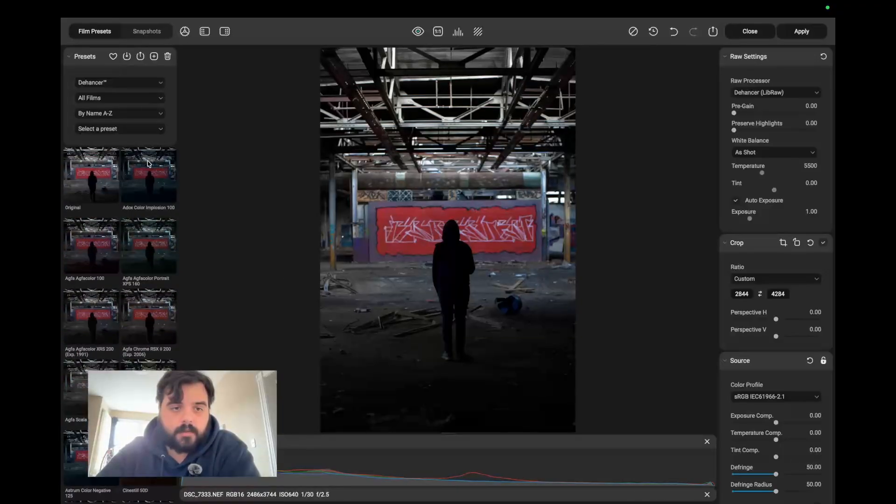
Apply the Agfa Agfacolor Portrait XPS 160 film preset to DSC_7333.NEF, save the edit and reopen the photo for editing.
click(148, 163)
key(Right)
key(Right)
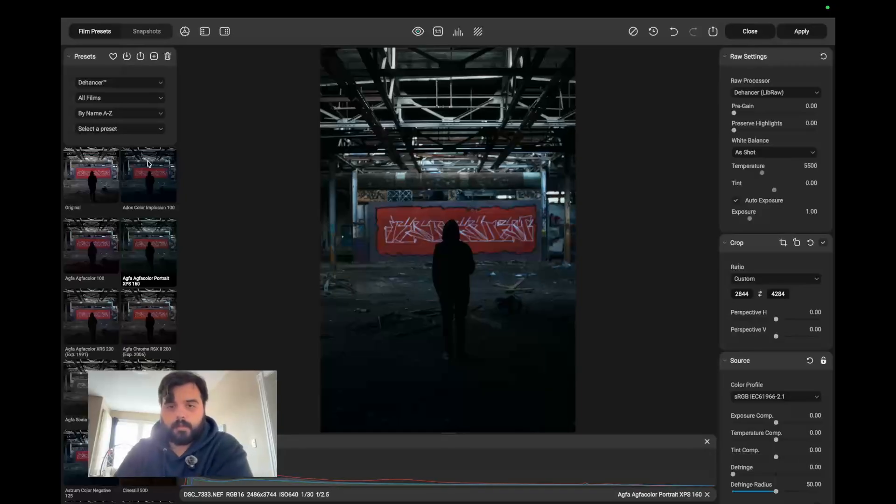
key(Return)
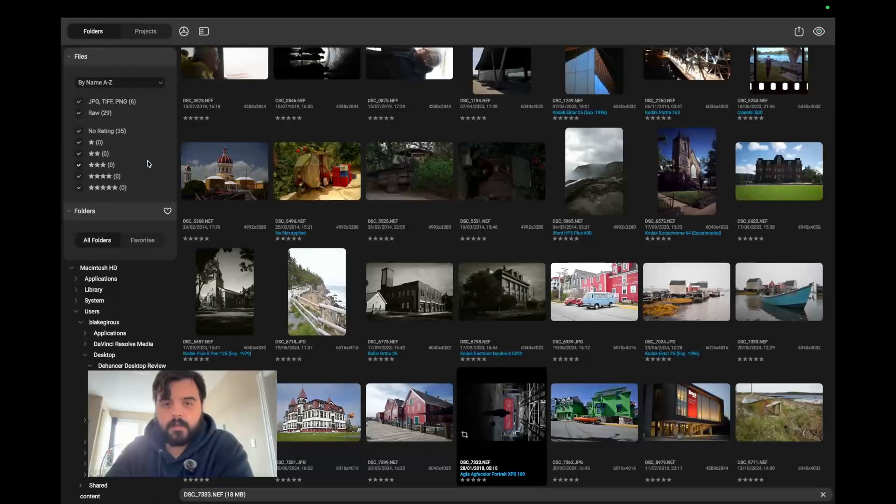
double_click(512, 422)
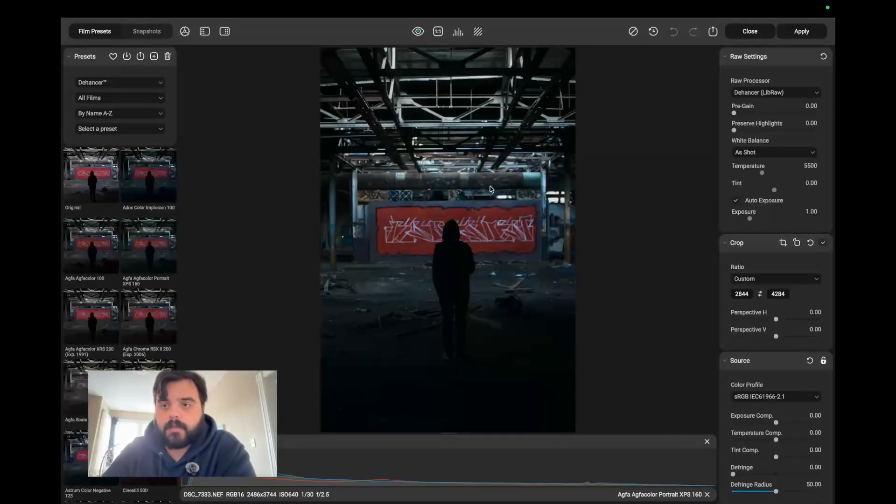
Set the raw Pre-Gain to 0.82 and Preserve Highlights to 74.59.
click(764, 130)
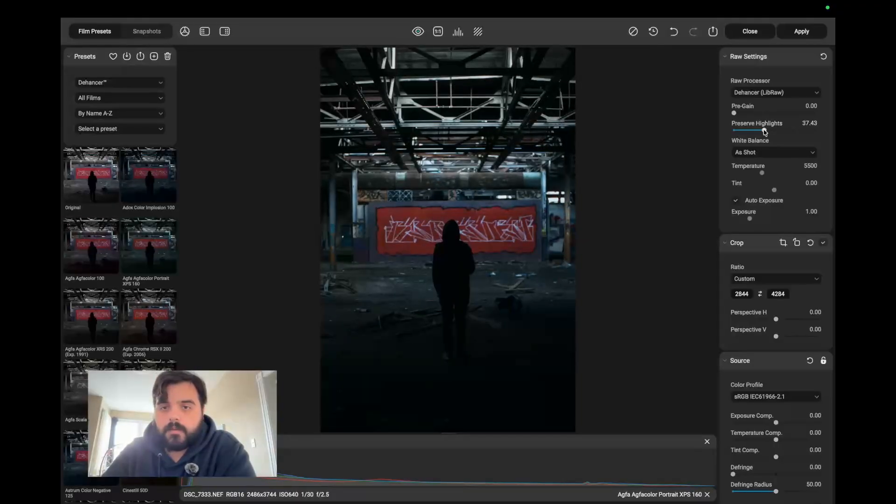
drag(765, 132, 781, 132)
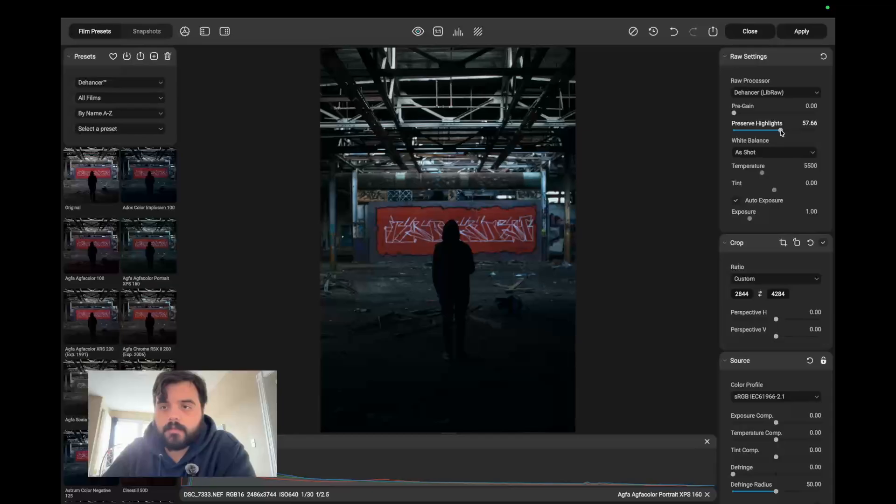
click(742, 113)
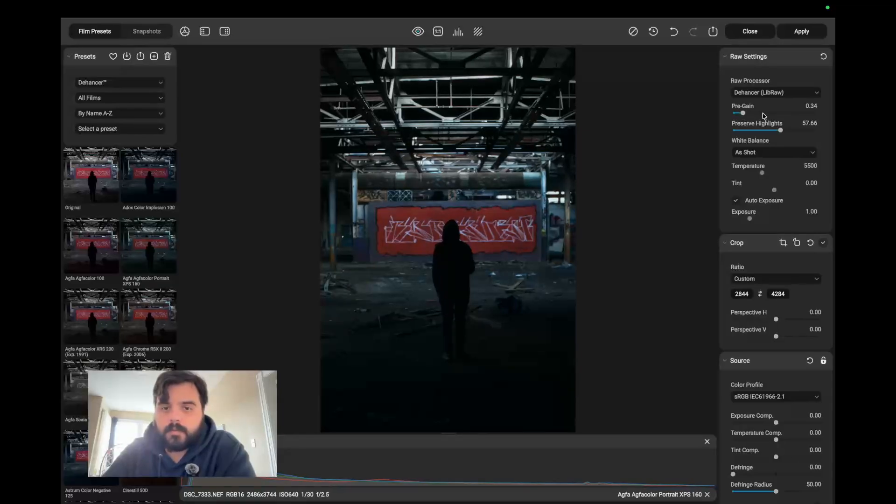
click(764, 115)
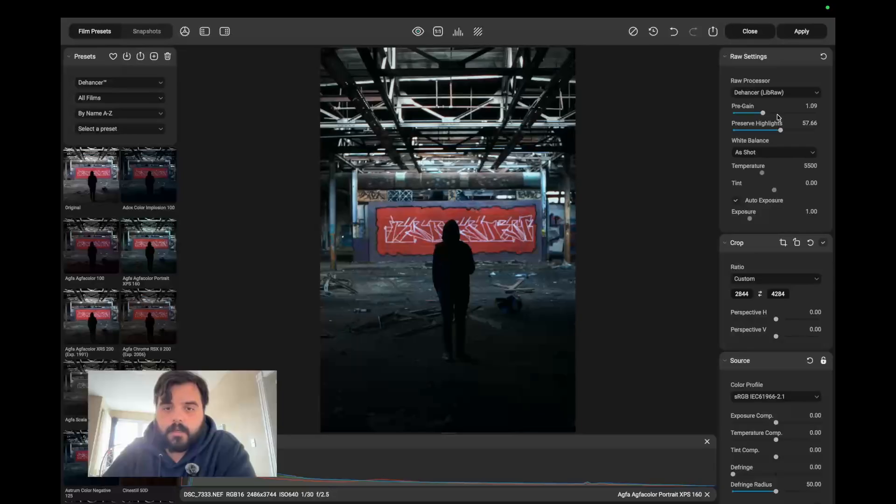
click(756, 114)
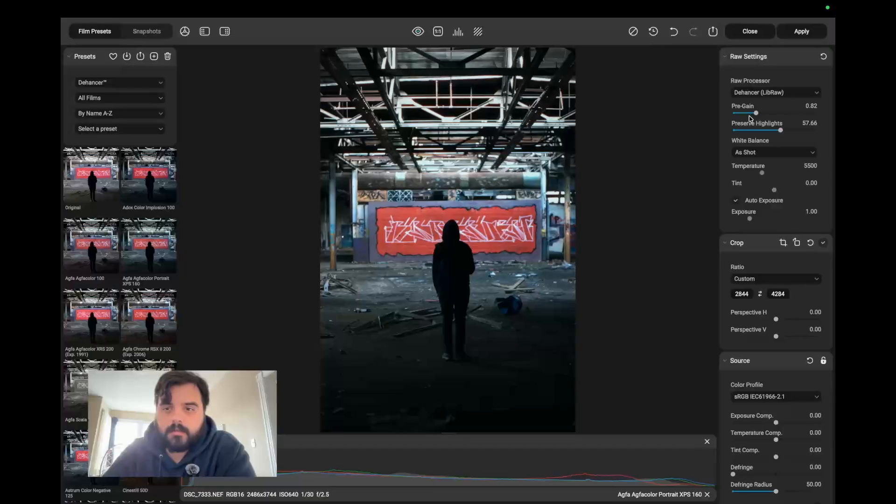
click(794, 130)
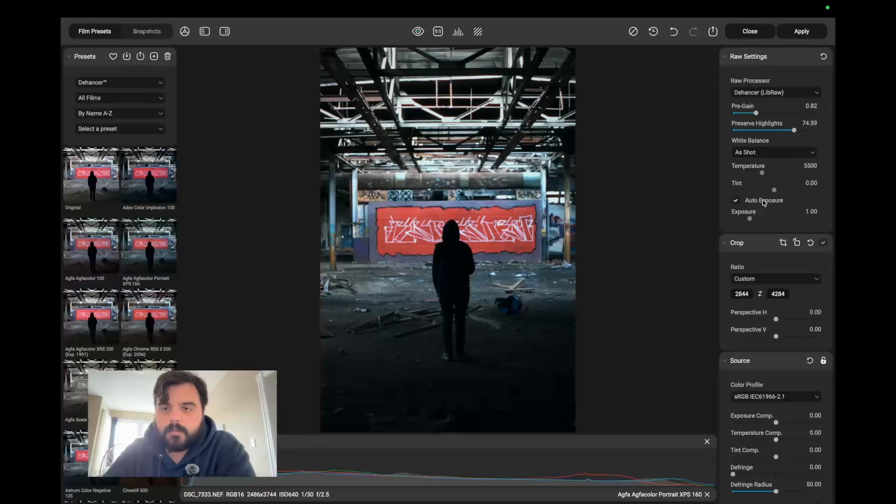
Try a custom raw white balance with a temperature of 5575 and return the white balance to As Shot.
scroll(764, 187, down, 1)
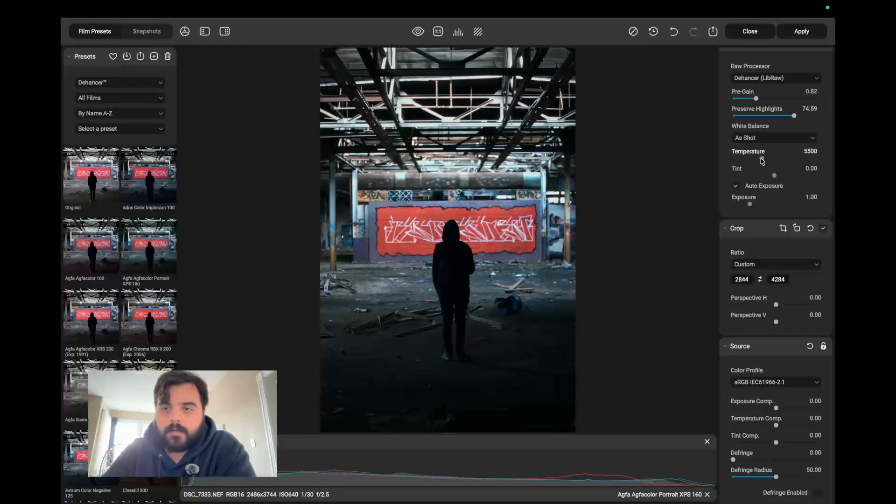
click(757, 160)
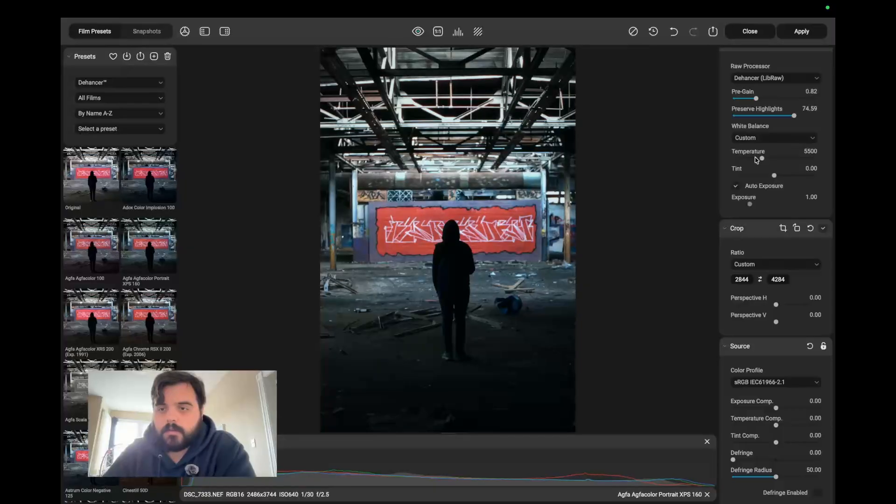
click(762, 159)
click(764, 137)
click(757, 142)
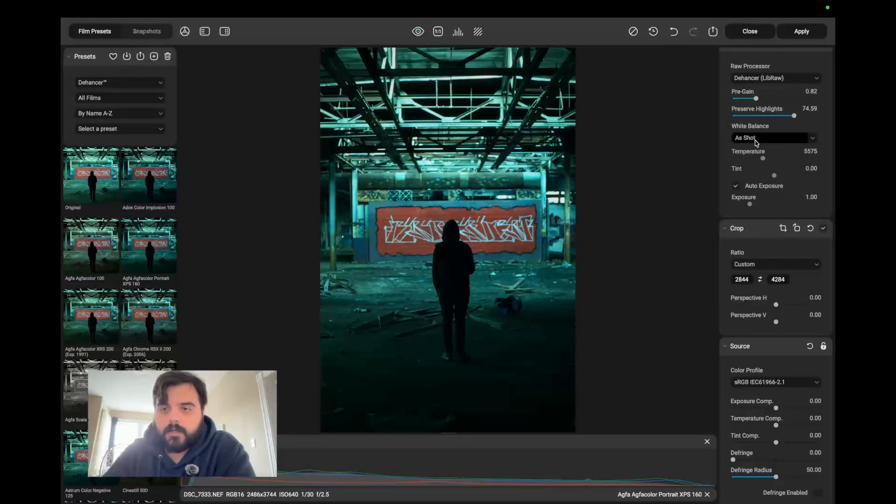
click(769, 137)
click(756, 142)
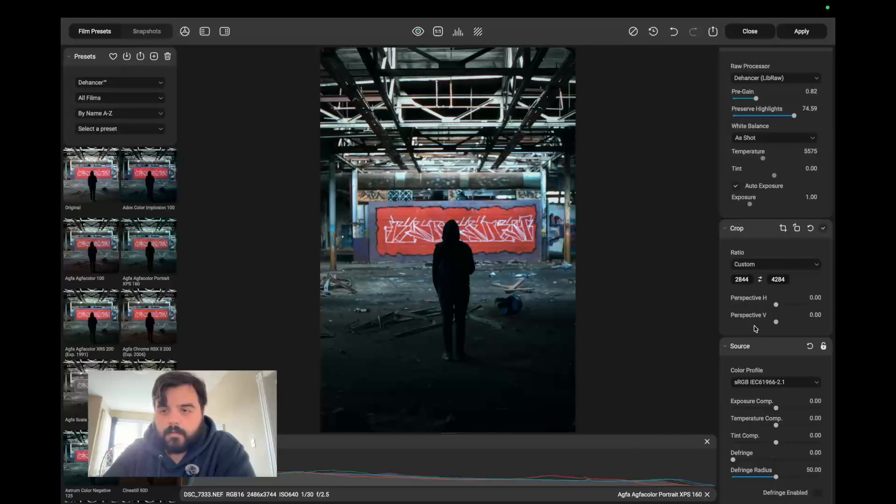
Set the source Temperature Comp. to -4.21 to cool the photo slightly.
scroll(756, 329, down, 3)
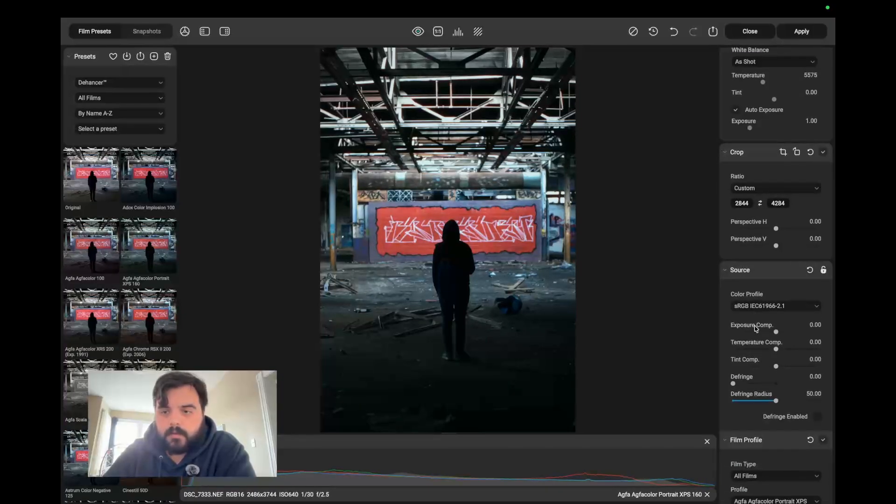
scroll(757, 328, down, 2)
drag(775, 310, 774, 310)
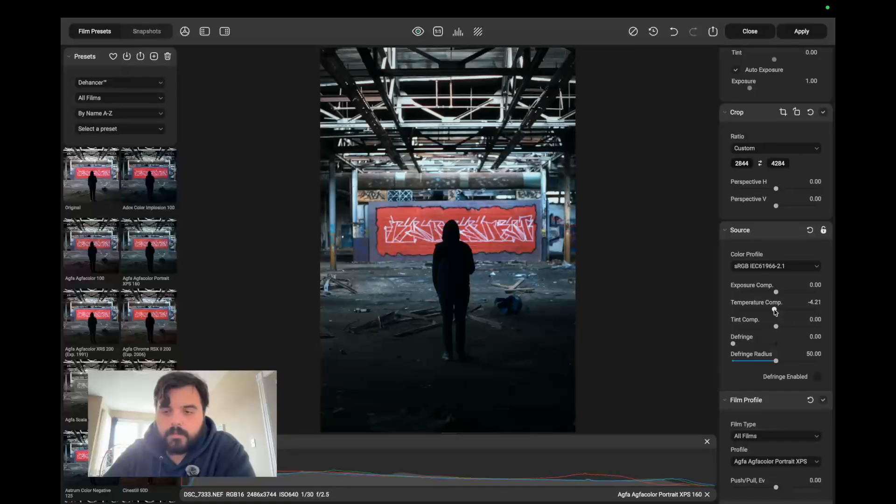
Compare the photo before and after the film edits several times, leaving the edited view on.
scroll(774, 312, down, 12)
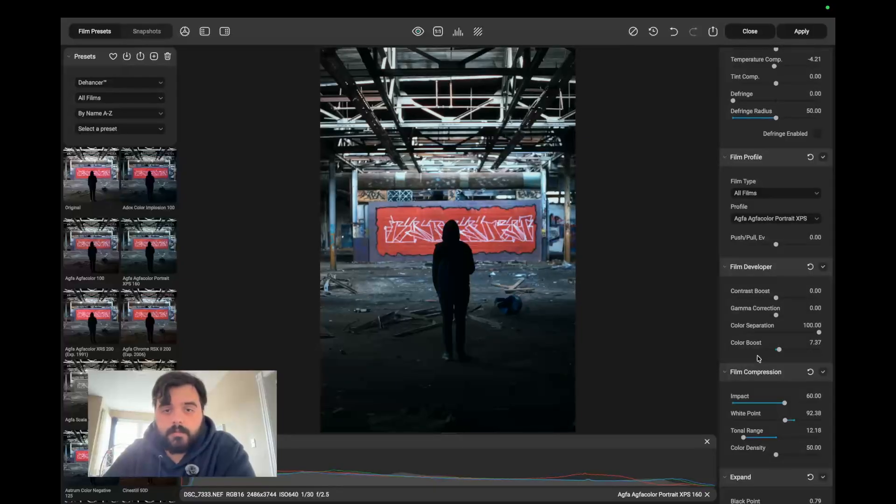
click(418, 32)
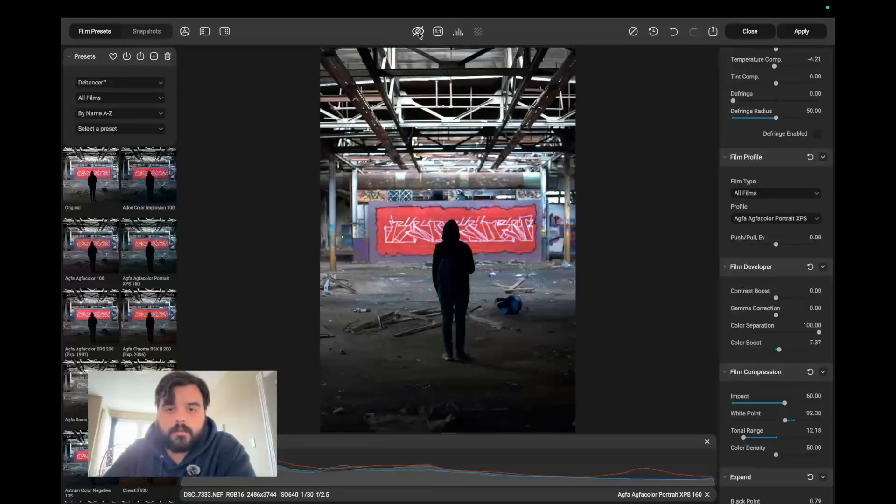
click(418, 32)
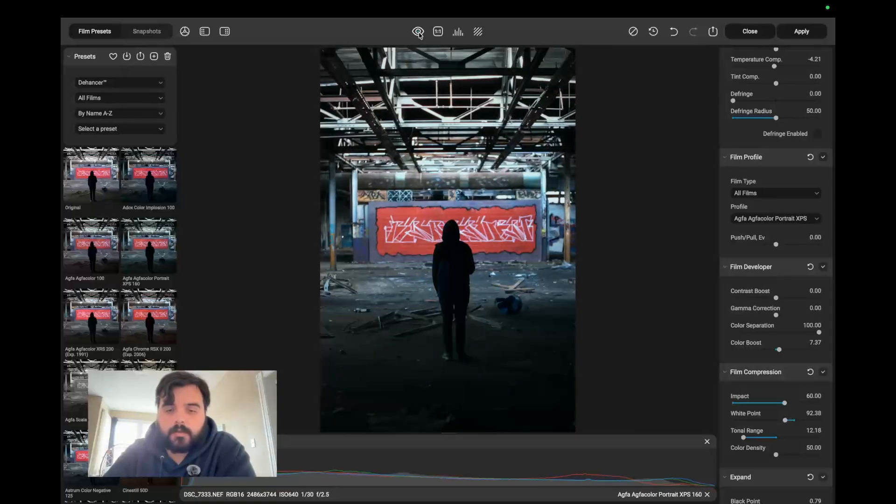
click(418, 32)
click(418, 33)
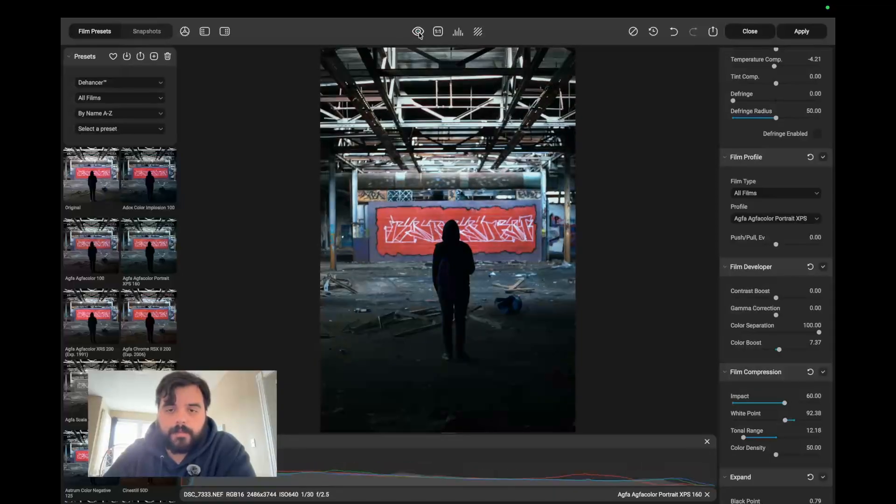
click(418, 32)
click(418, 33)
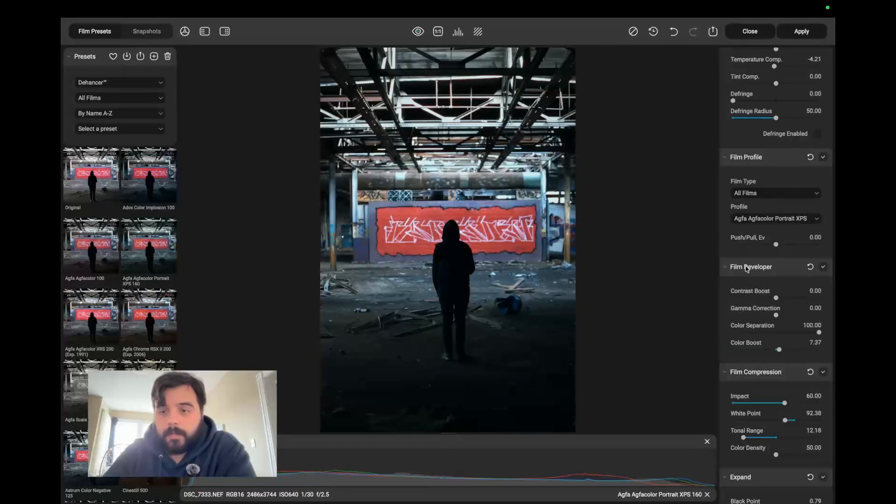
Set the Film Developer's Contrast Boost to 18.95 and Color Boost to 25.26, and compare the result with the original.
scroll(747, 269, down, 3)
drag(776, 251, 784, 251)
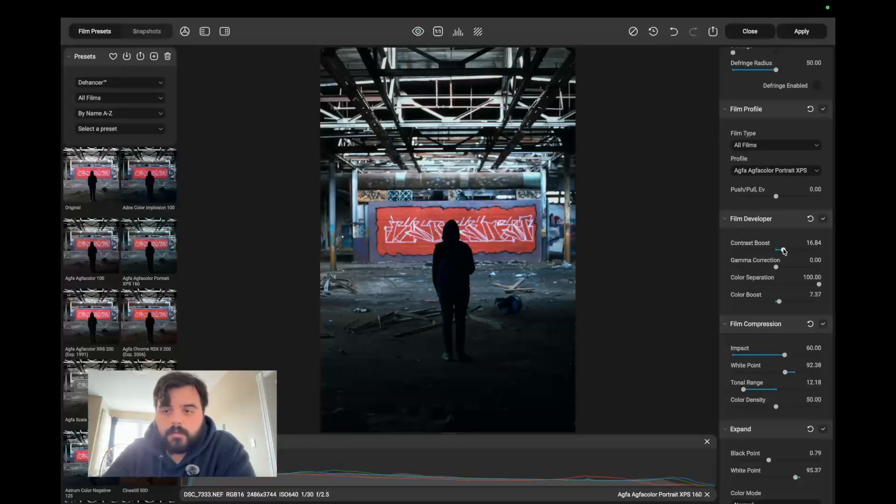
drag(779, 303, 788, 303)
click(419, 32)
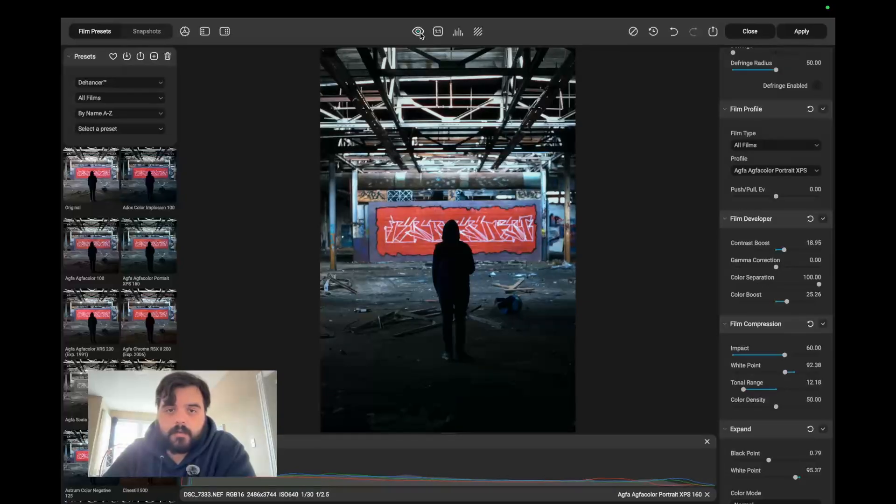
click(419, 33)
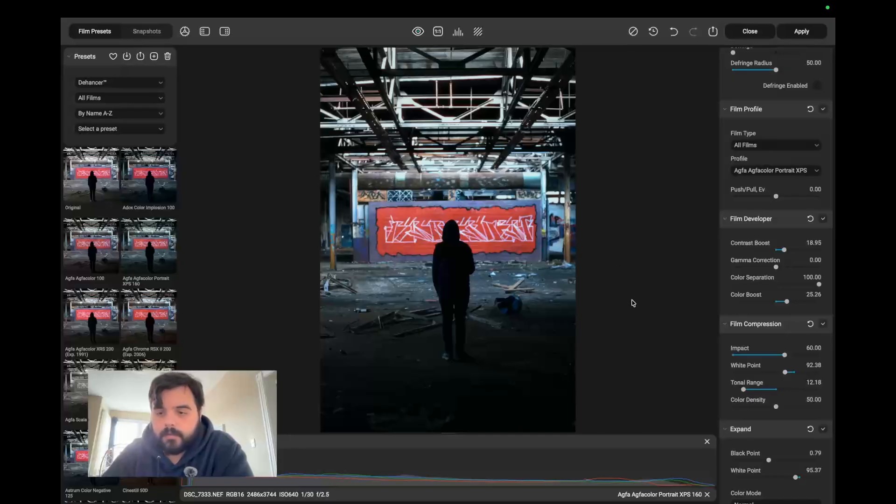
Set the Expand black point to 5.26 and white point to 93.47.
scroll(765, 385, down, 2)
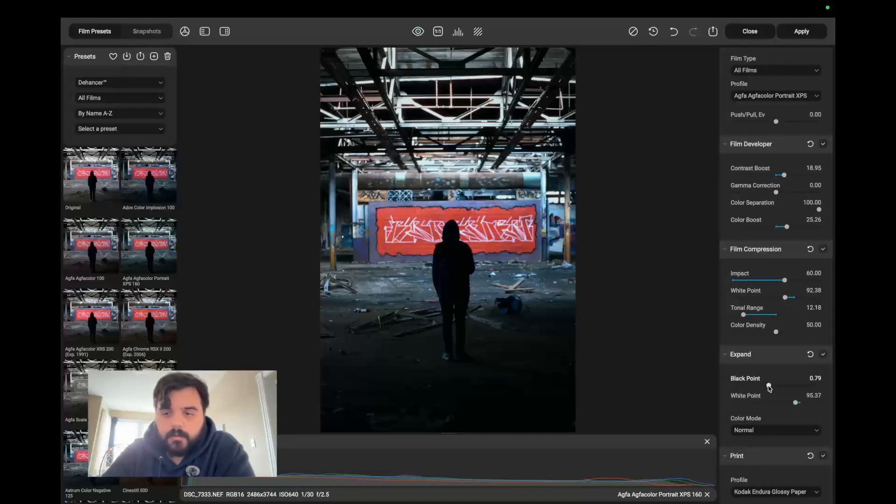
drag(768, 387, 794, 405)
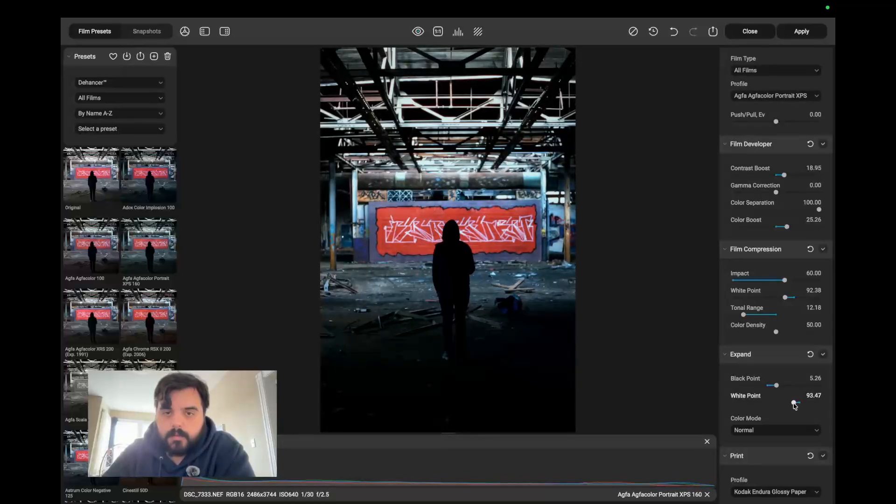
Compare the Cineon Film Log, Fujifilm 3513, Kodak 2383 and Kodak Endura Glossy Paper print profiles and choose Kodak 2383 Print Film.
scroll(786, 240, down, 5)
click(786, 240)
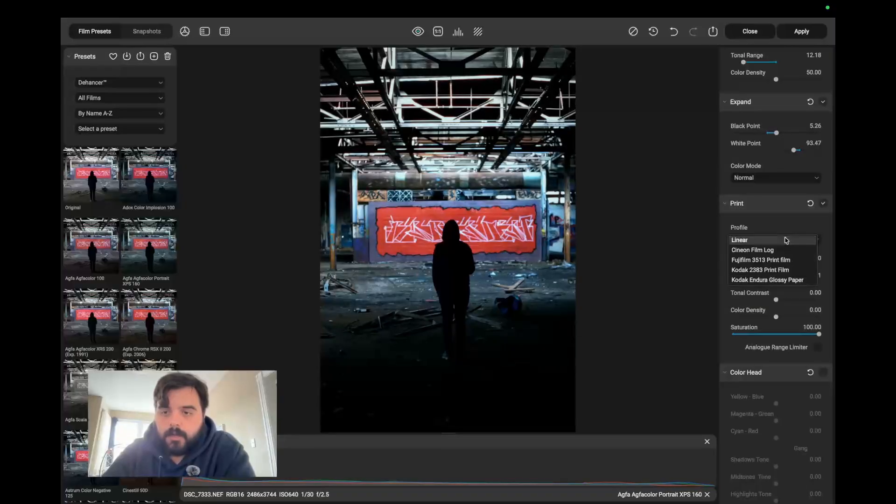
click(780, 251)
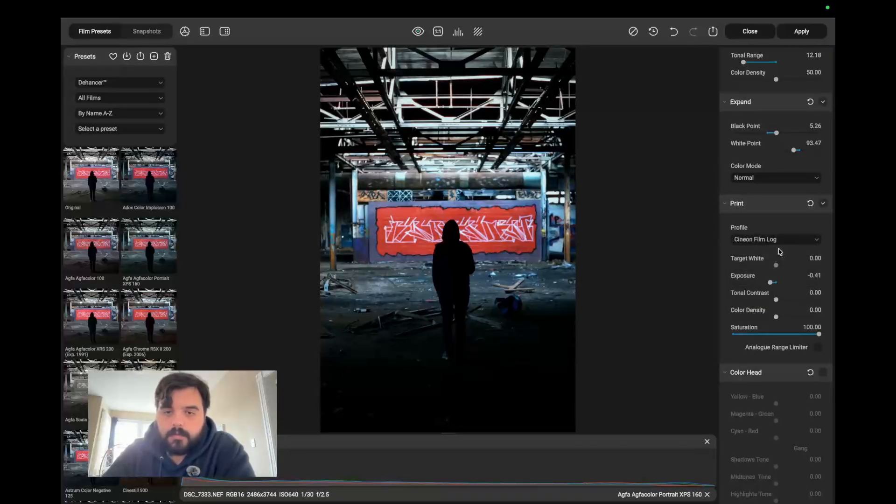
click(783, 242)
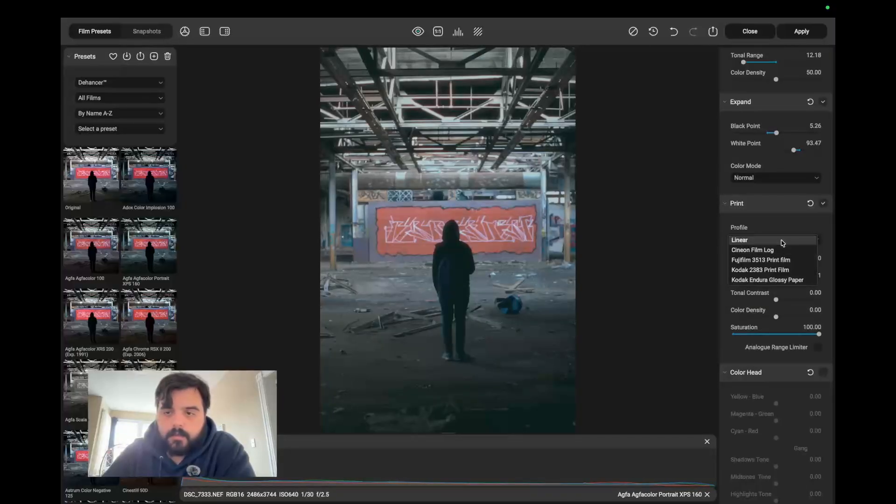
click(778, 260)
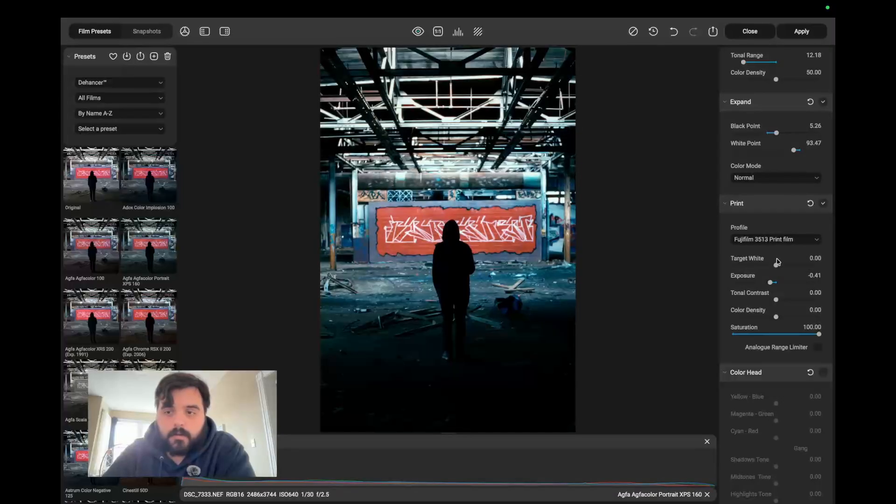
click(805, 243)
click(786, 271)
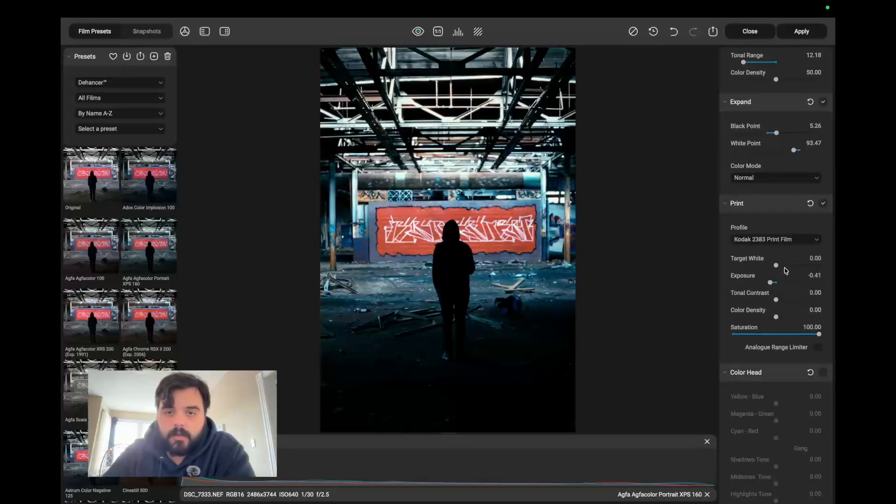
click(800, 242)
click(791, 278)
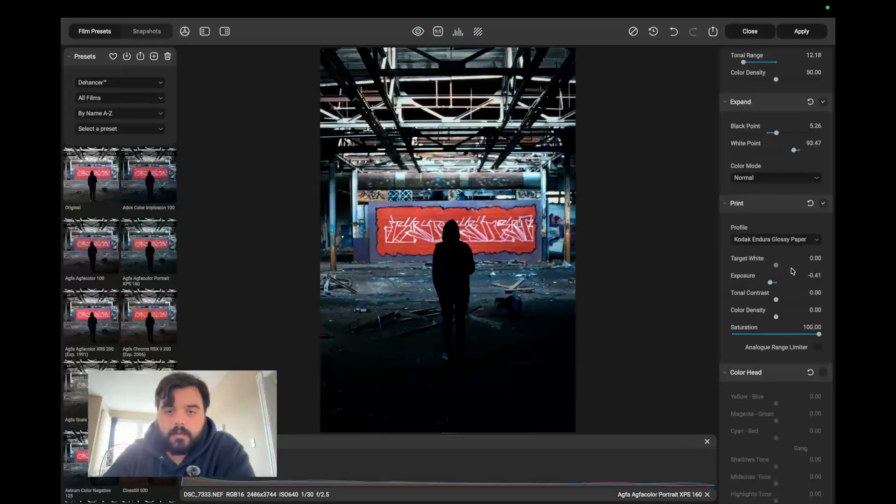
click(791, 240)
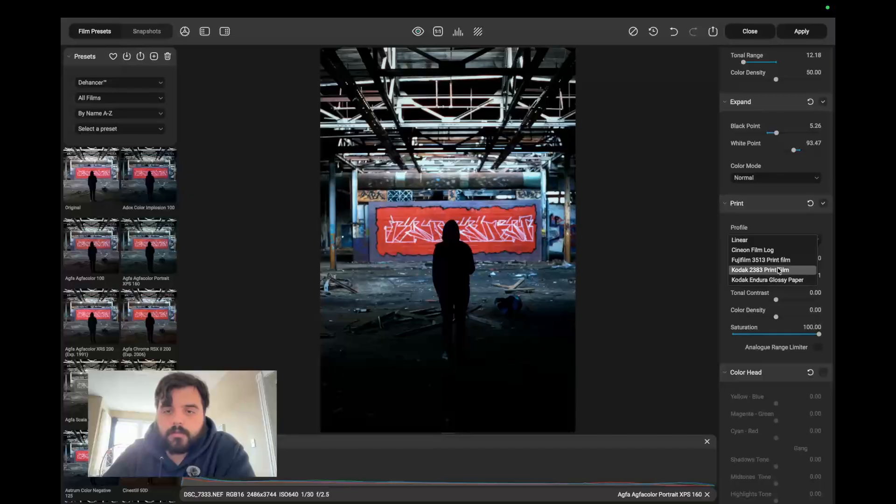
click(778, 270)
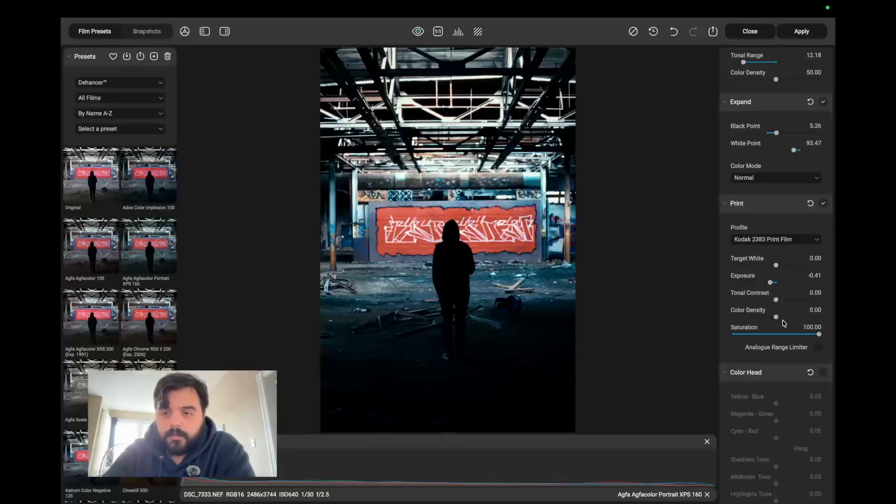
Set the Print Color Density to 23.16 and Tonal Contrast to about 2.63, and bring the Film Grain settings into view.
drag(786, 322, 786, 318)
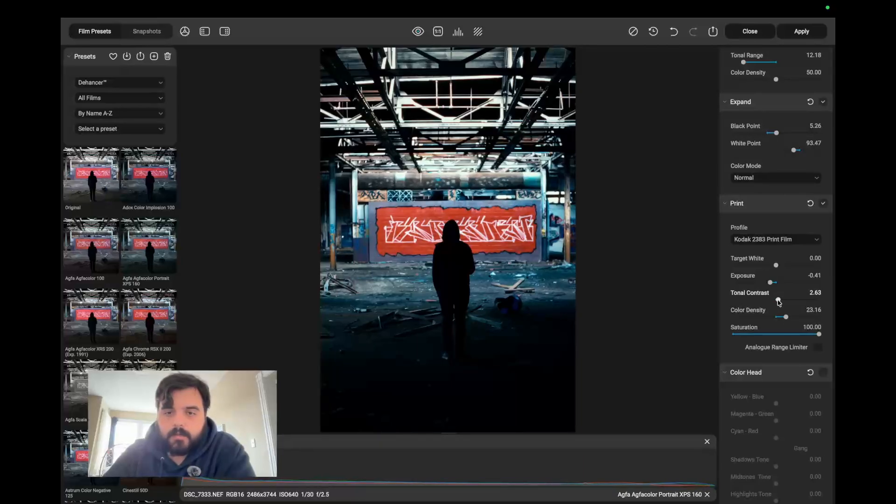
scroll(756, 302, down, 10)
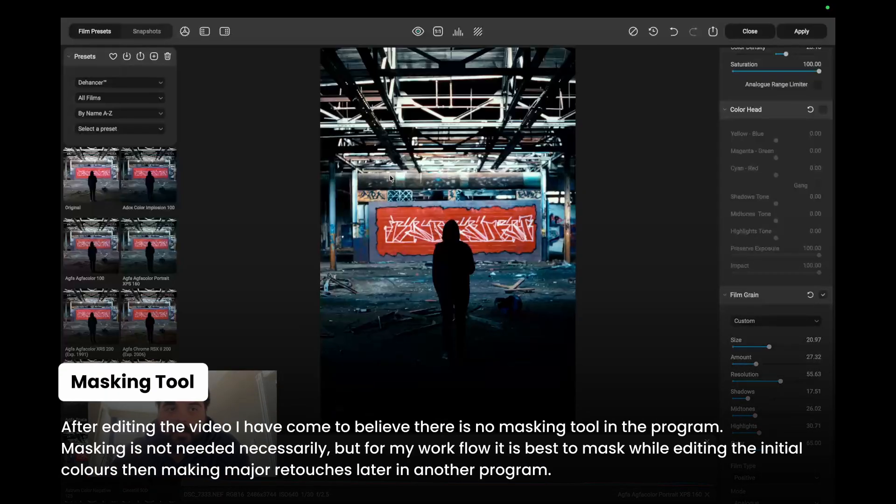
Search the adjustment settings from Film Grain down to Vignette and Output for a masking tool, and return to Raw Settings.
scroll(743, 239, down, 10)
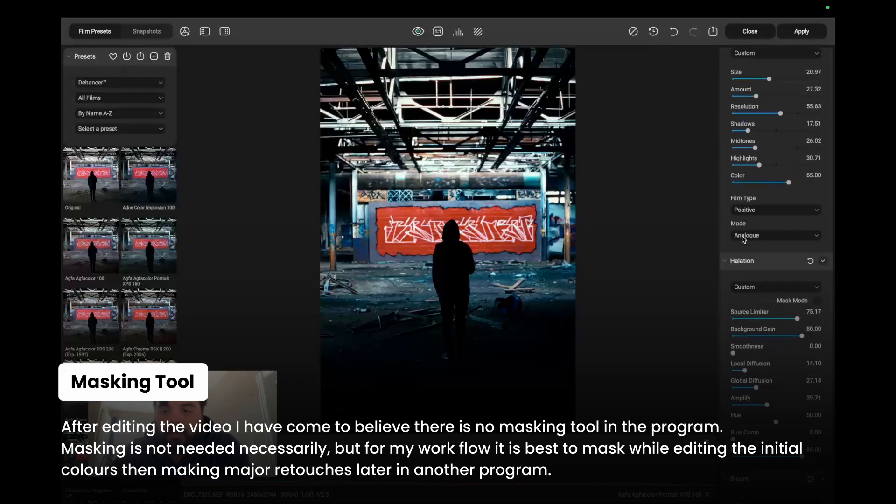
scroll(744, 239, down, 12)
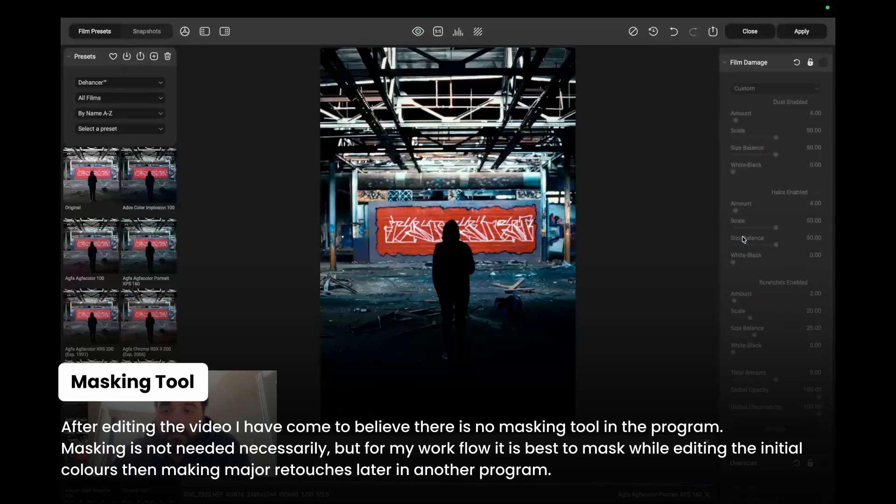
scroll(744, 239, down, 5)
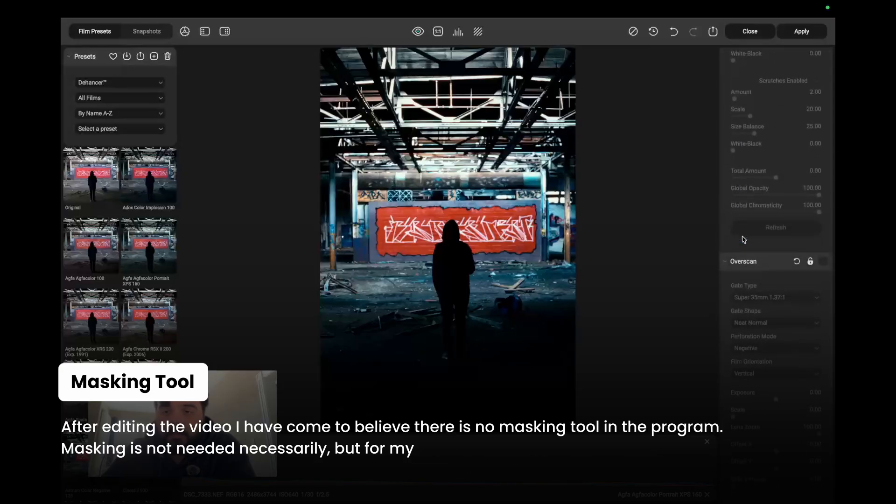
scroll(743, 239, down, 5)
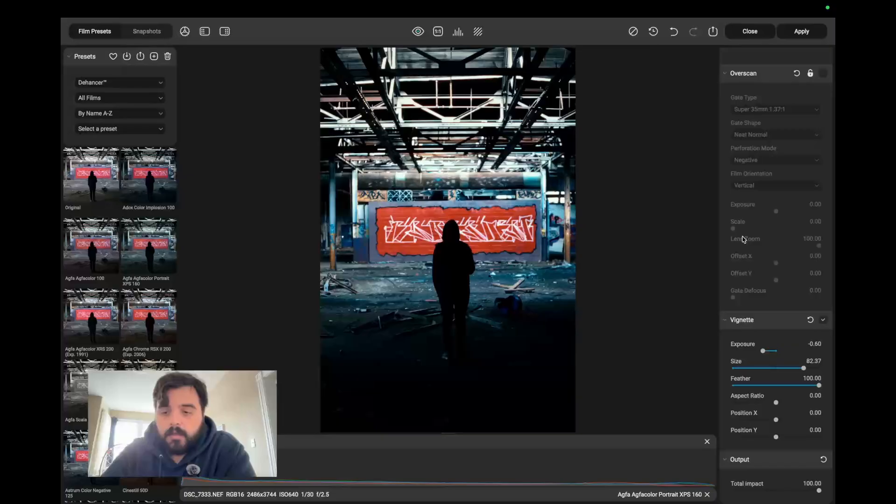
scroll(744, 239, up, 20)
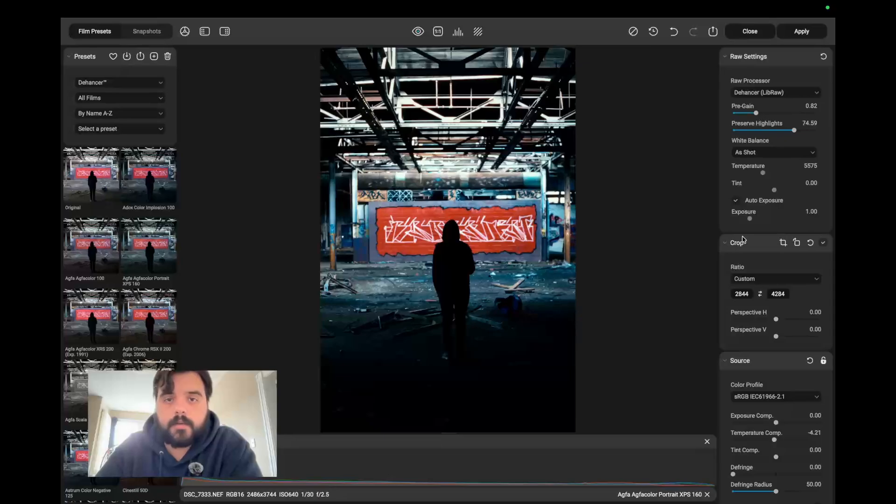
Set the Halation Smoothness to 15.40.
scroll(756, 283, down, 15)
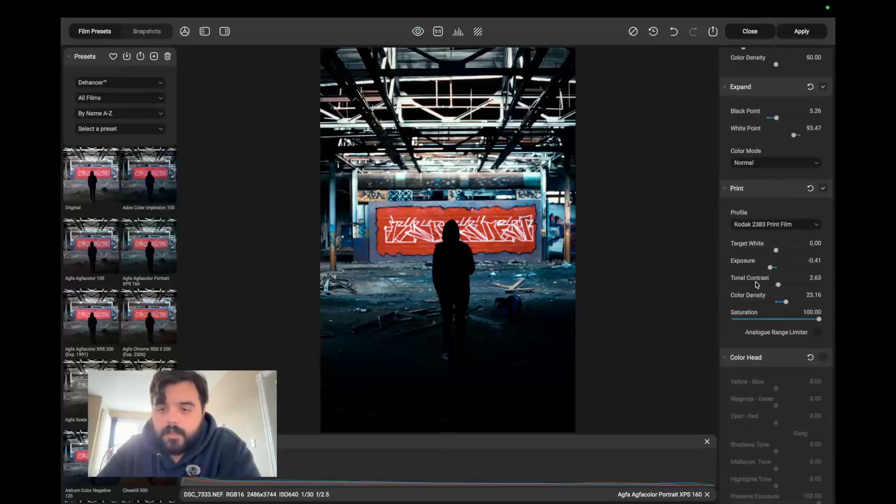
scroll(756, 284, down, 3)
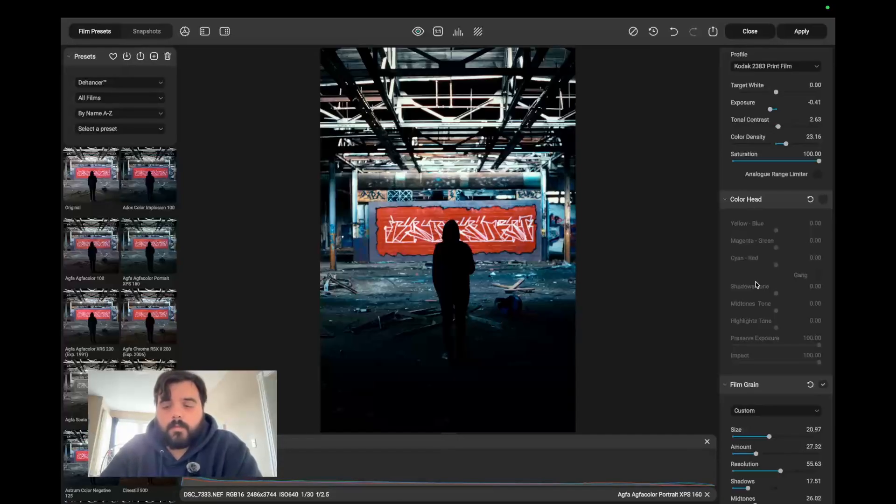
scroll(757, 285, down, 3)
scroll(756, 284, down, 2)
scroll(757, 285, down, 4)
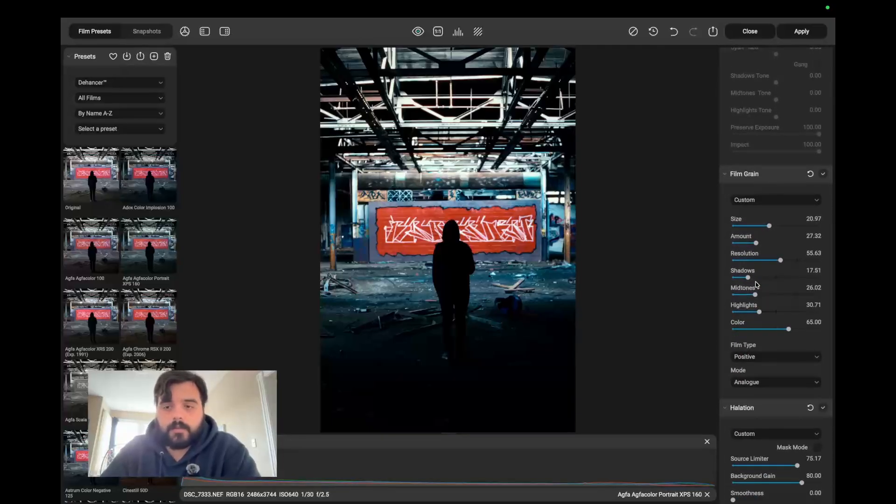
scroll(756, 284, down, 9)
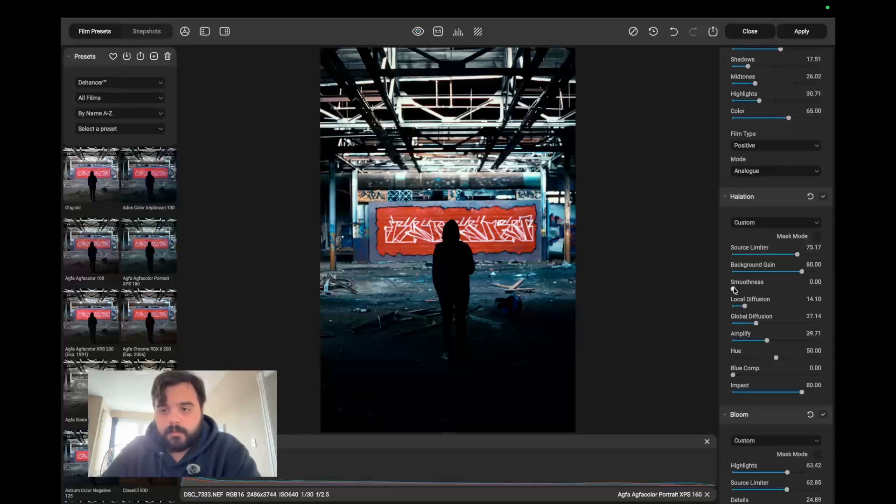
drag(734, 290, 748, 288)
Enable Film Damage and set the Dust Amount to 42.00, Scale to 67.99 and White-Black to 22.11.
scroll(764, 292, down, 6)
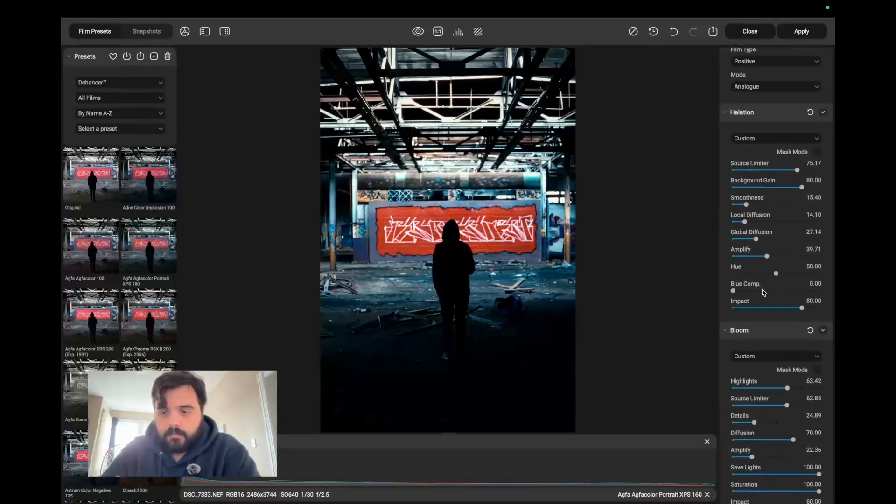
scroll(764, 292, down, 9)
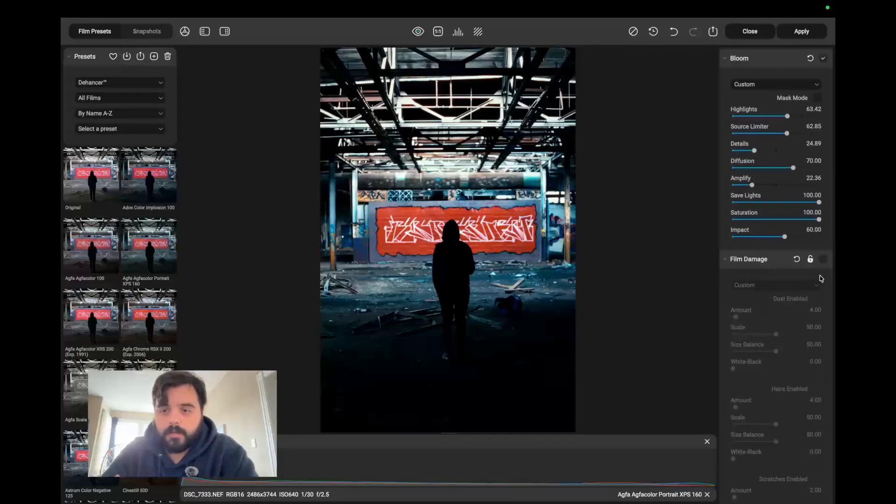
click(823, 259)
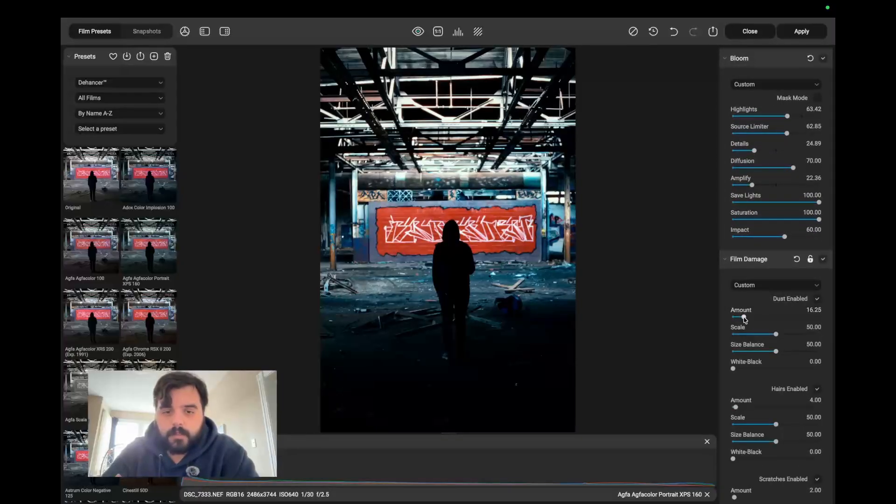
drag(742, 318, 755, 319)
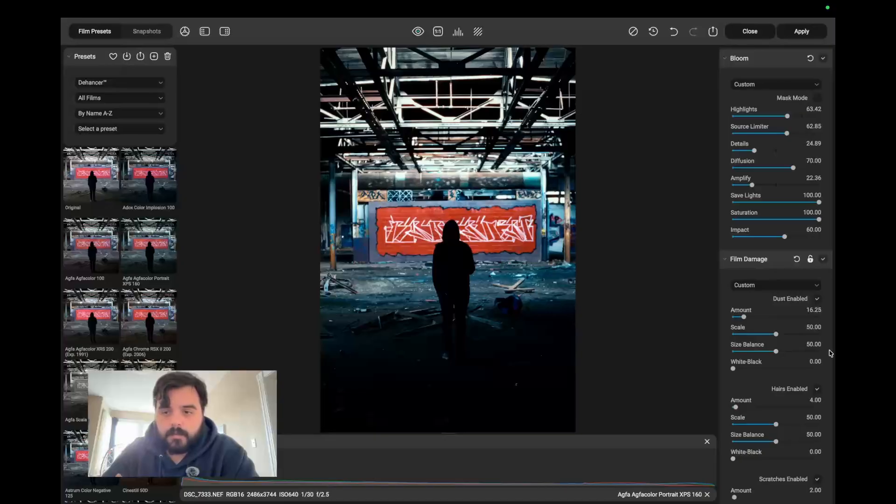
click(791, 334)
click(762, 317)
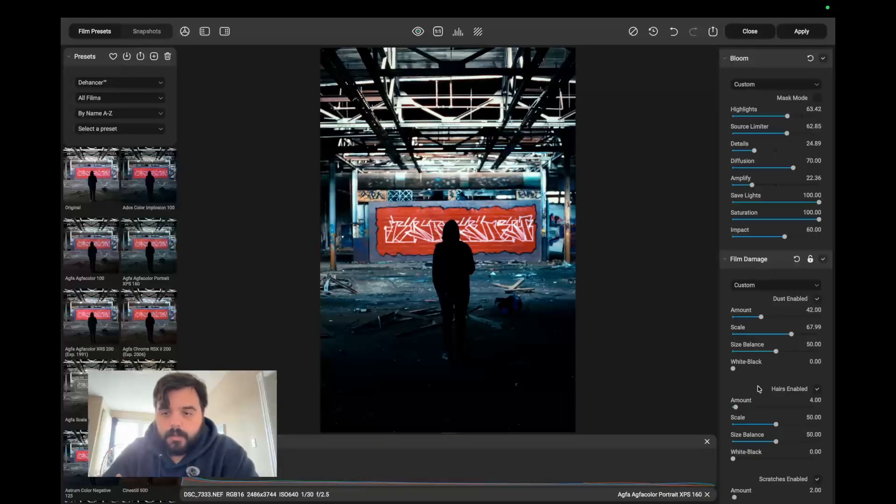
click(752, 368)
Set the Scratches Amount to 53.89, Scale to 30.83, Size Balance to 44.93 and White-Black to 32.88.
scroll(752, 371, down, 4)
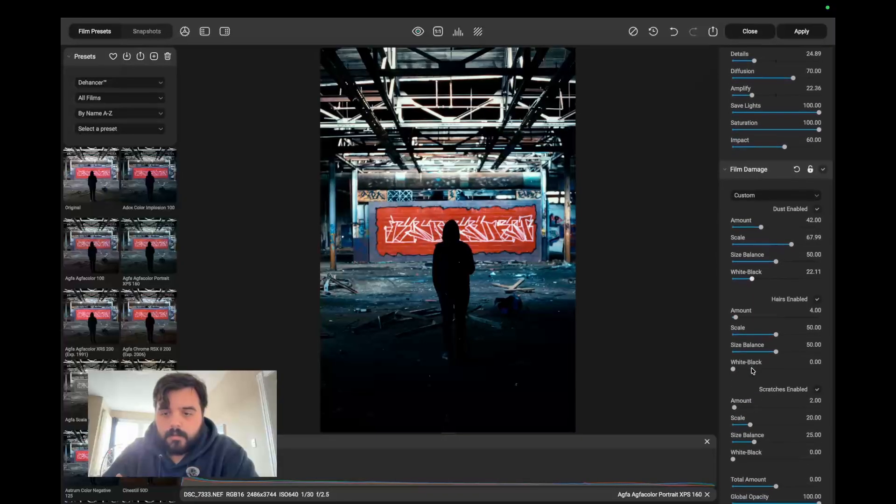
click(756, 408)
drag(757, 409, 769, 407)
click(759, 425)
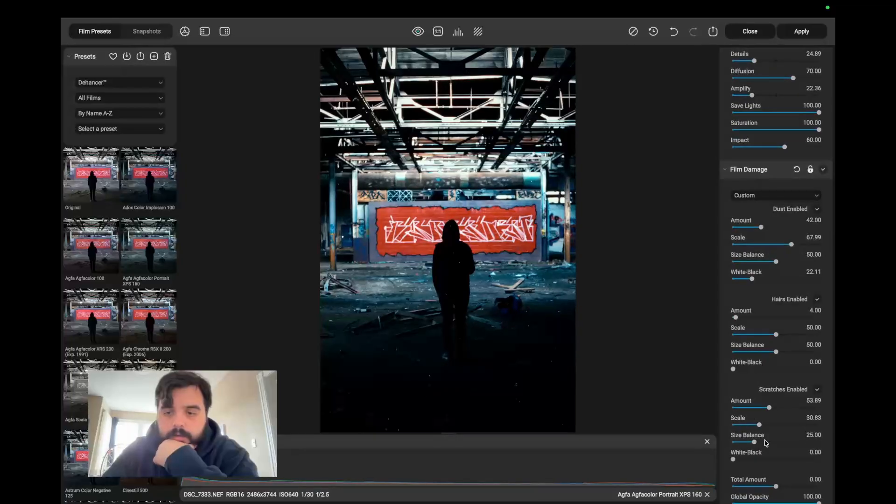
click(771, 443)
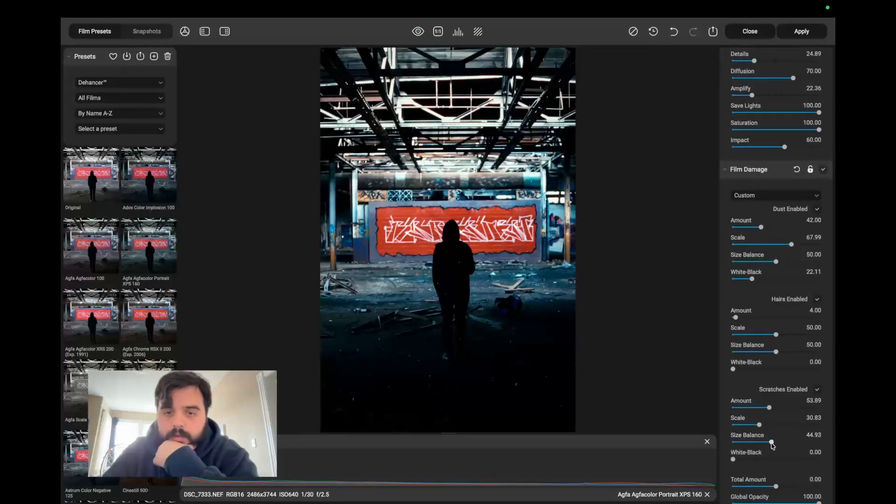
click(761, 460)
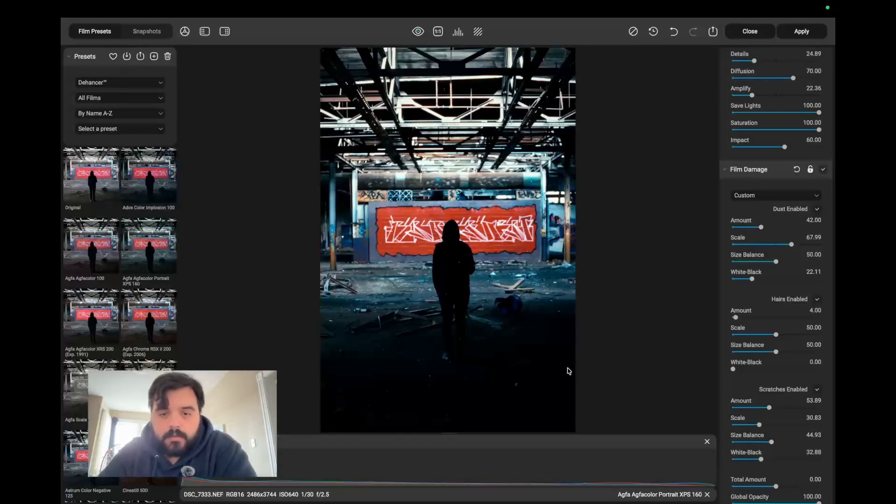
Set the Film Damage Total Amount to 18.56 and raise the Scratches Amount to 77.03 and Scale to 54.49.
scroll(771, 425, down, 4)
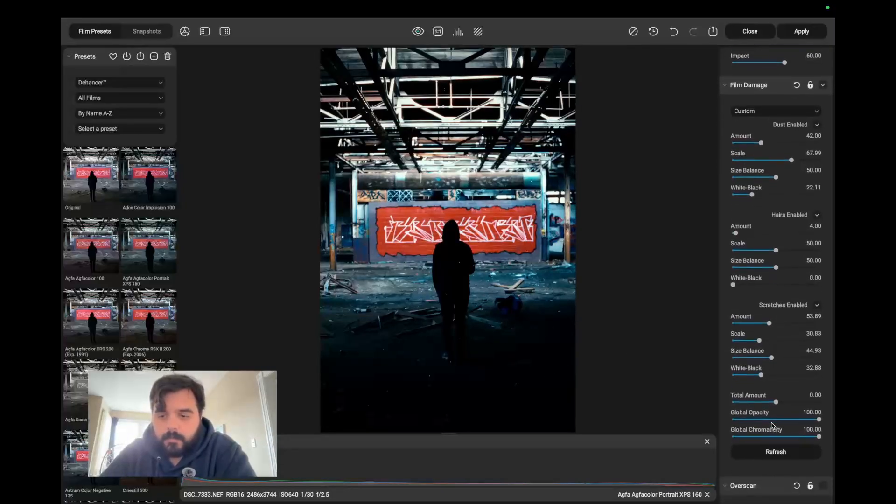
scroll(771, 422, down, 1)
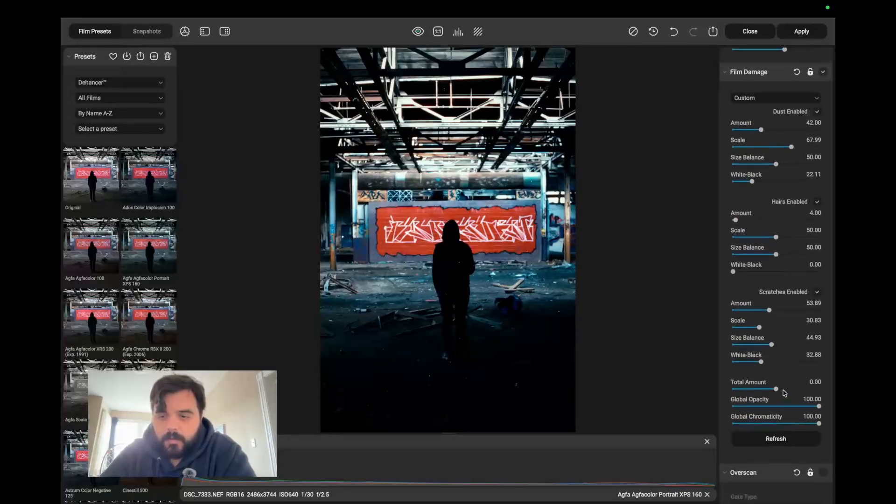
click(792, 389)
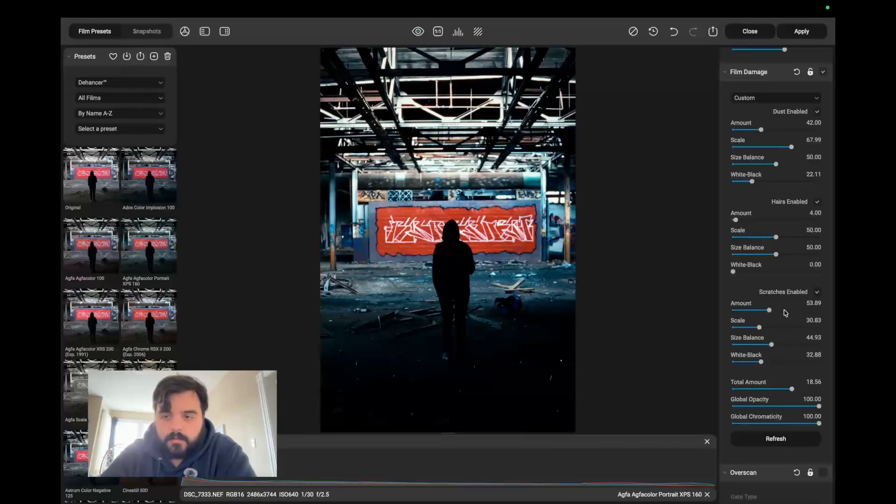
click(784, 310)
Set the Dust Amount to 67.88 and Size Balance to 69.66, refresh the damage pattern and disable Film Damage.
scroll(763, 318, up, 1)
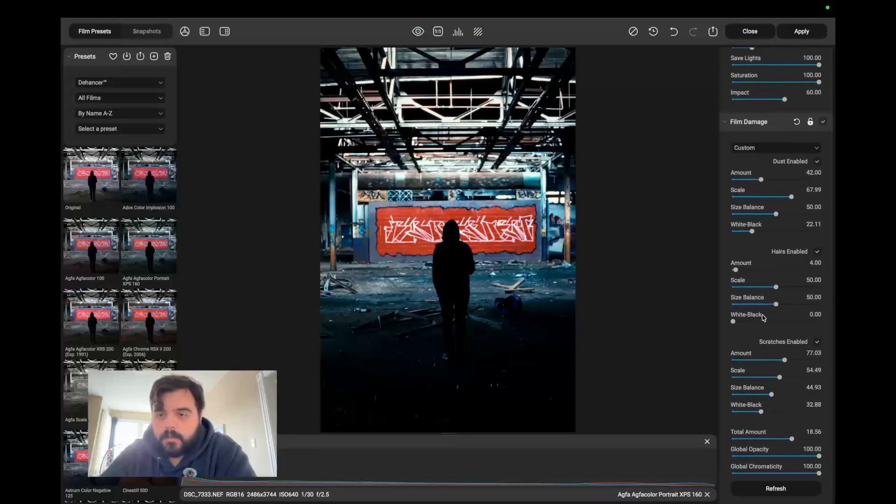
click(778, 180)
click(792, 214)
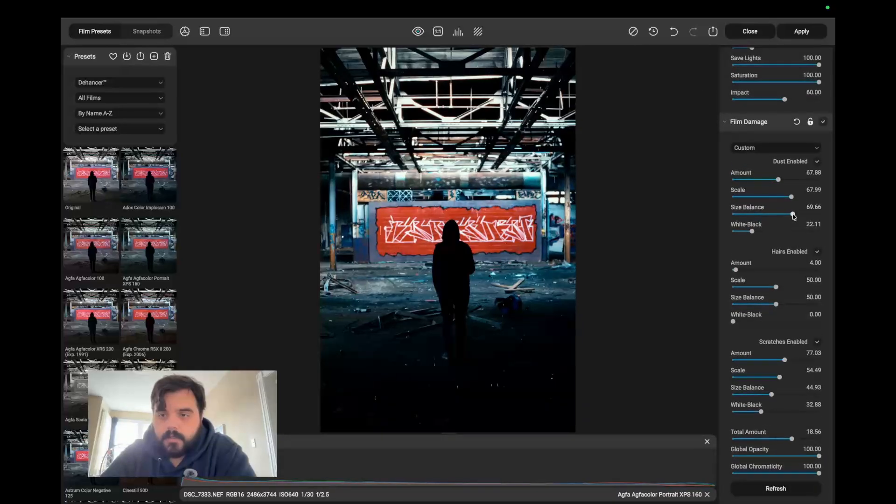
click(775, 488)
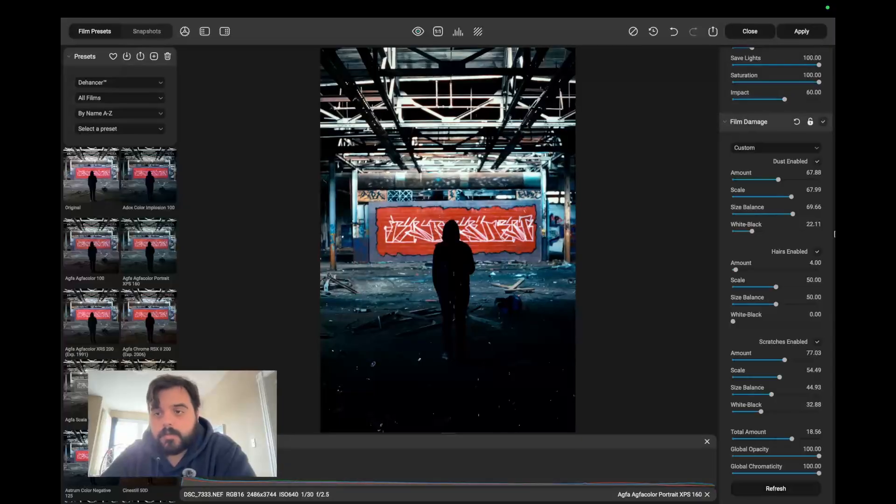
click(823, 122)
Try Overscan with the Ultra Panavision 65mm gate, Neat Sharp shape, Positive perforation and Horizontal orientation, and turn Overscan off.
scroll(765, 251, down, 6)
click(823, 178)
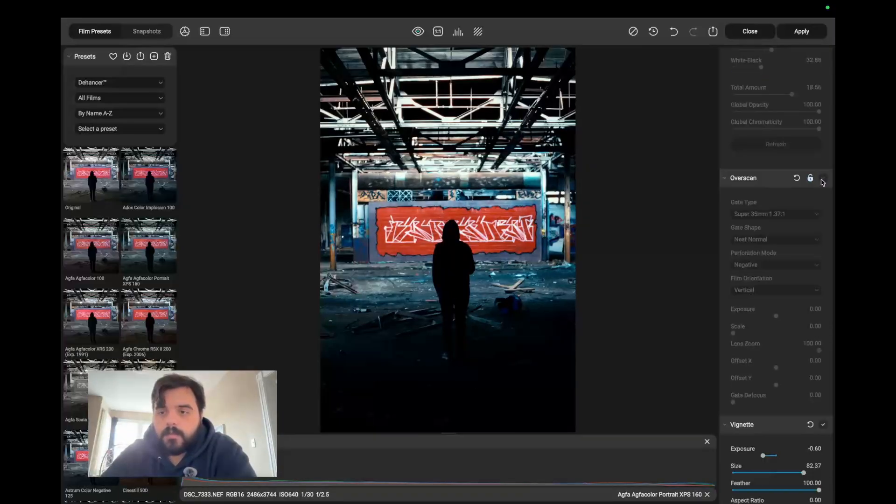
click(789, 215)
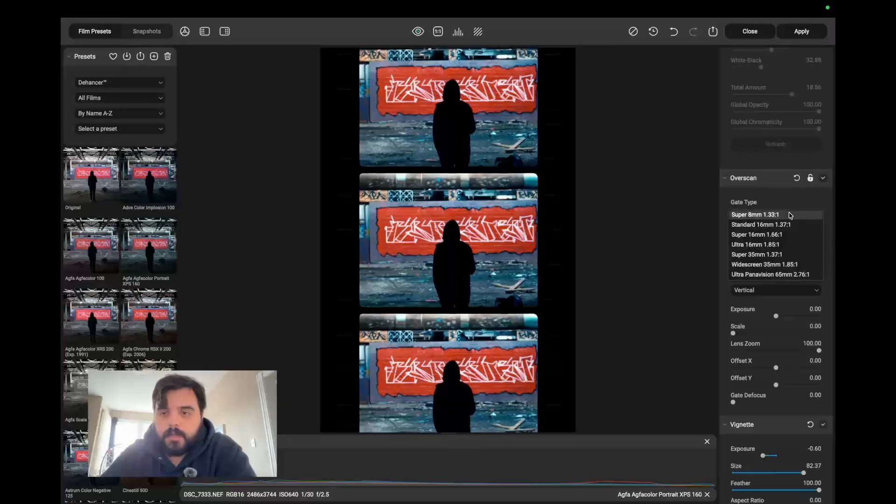
click(782, 224)
click(782, 218)
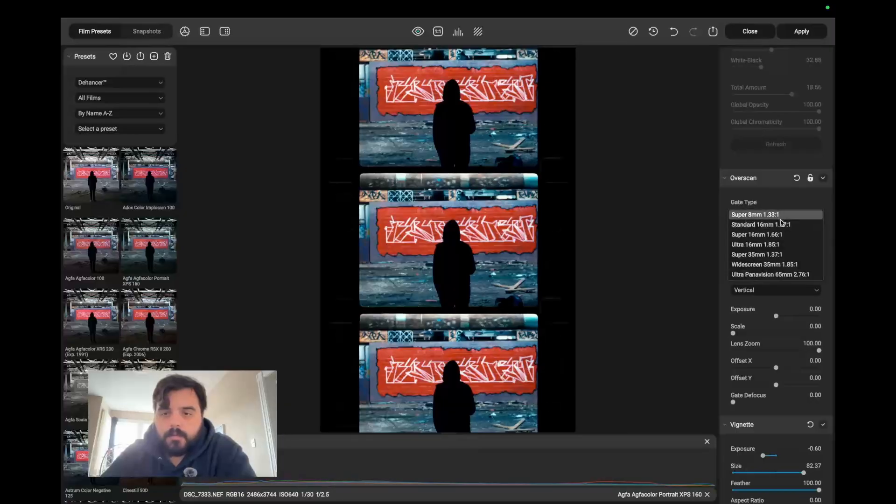
click(769, 275)
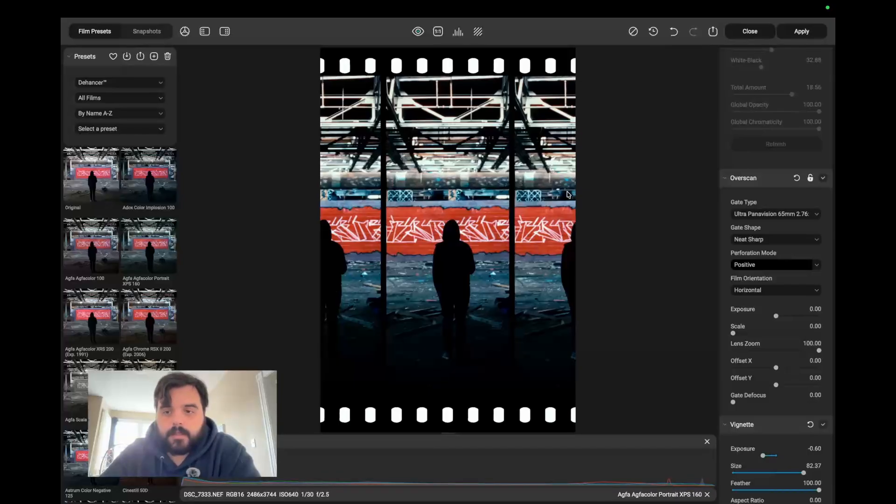
click(823, 179)
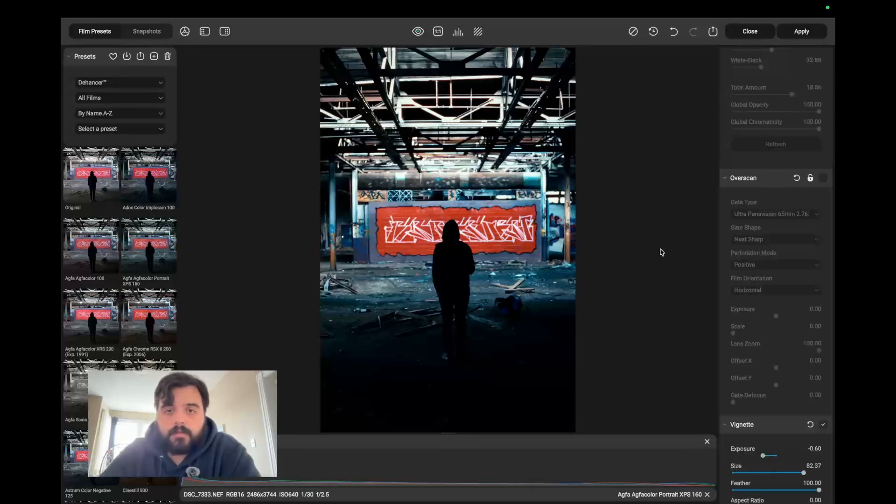
Review the Vignette and Raw settings and browse the film presets down to the Kodak films.
scroll(748, 250, down, 3)
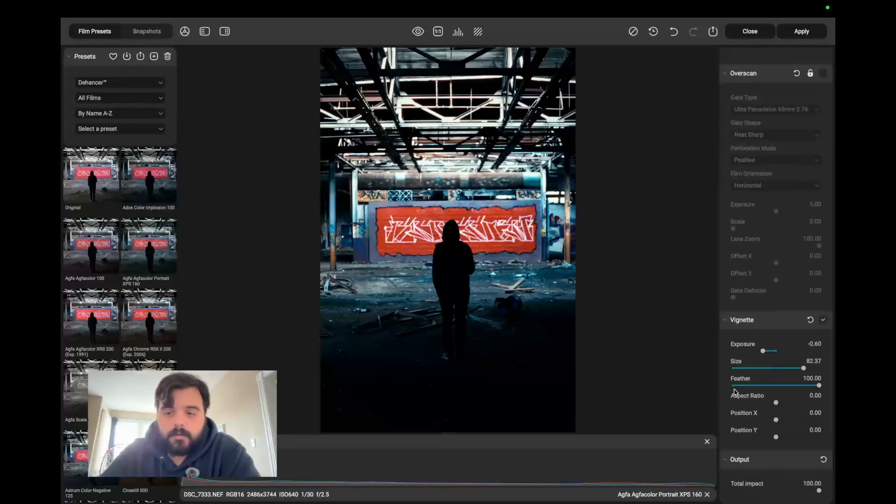
scroll(735, 391, up, 15)
scroll(735, 392, up, 1)
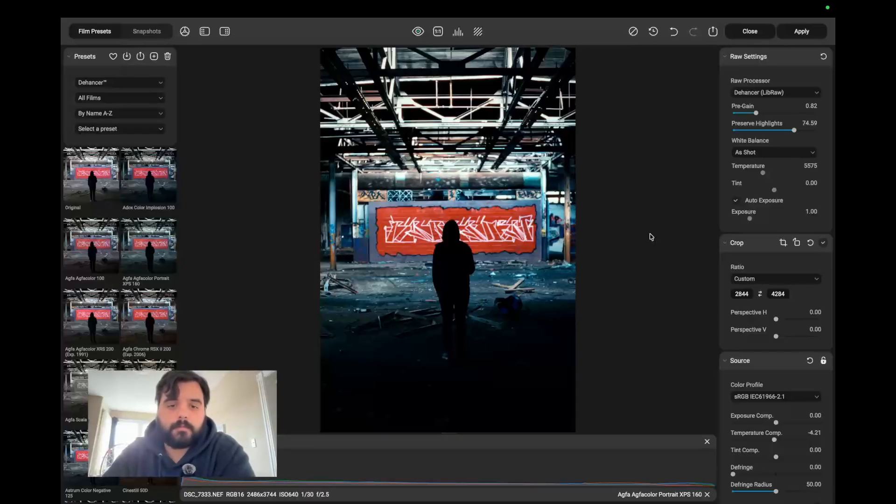
scroll(120, 256, down, 6)
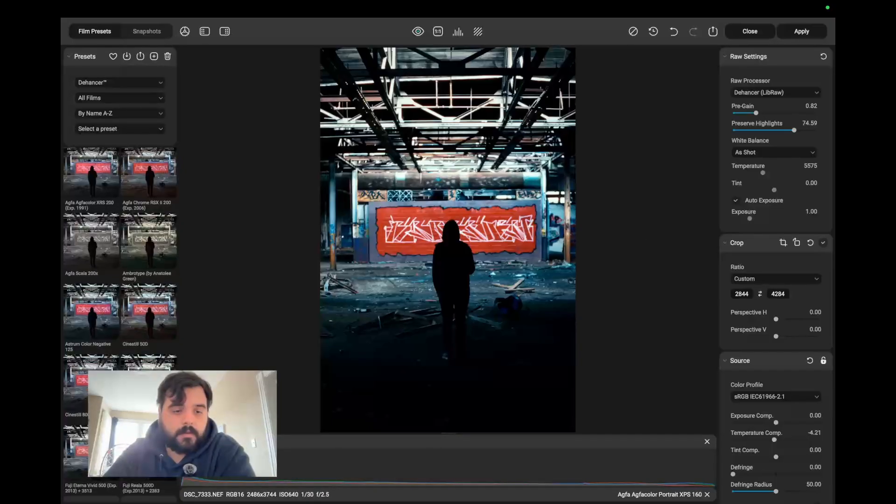
scroll(120, 257, down, 10)
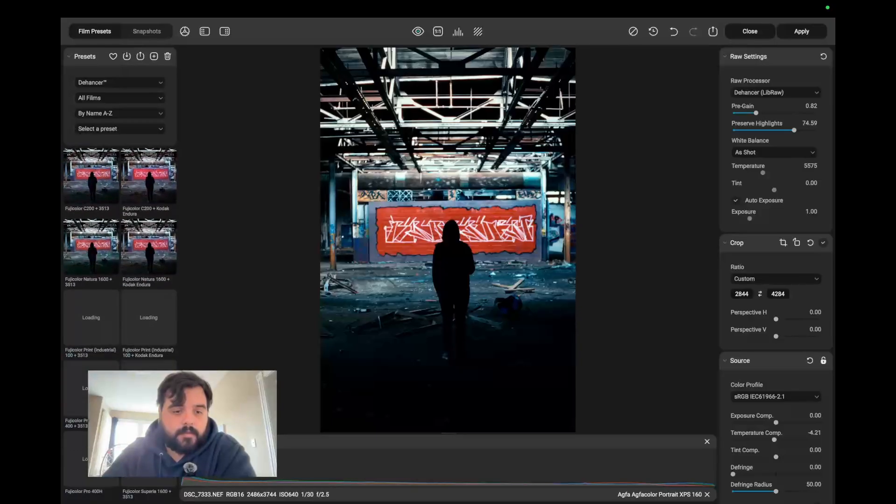
scroll(120, 256, down, 6)
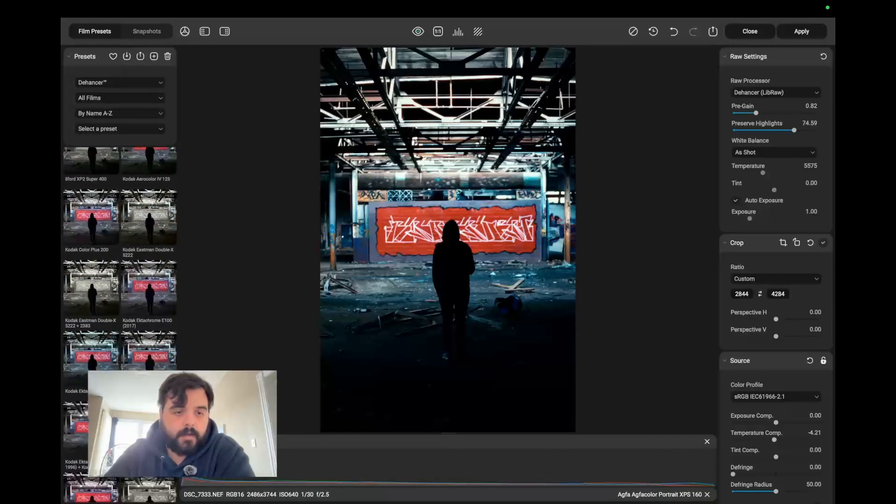
scroll(121, 256, down, 3)
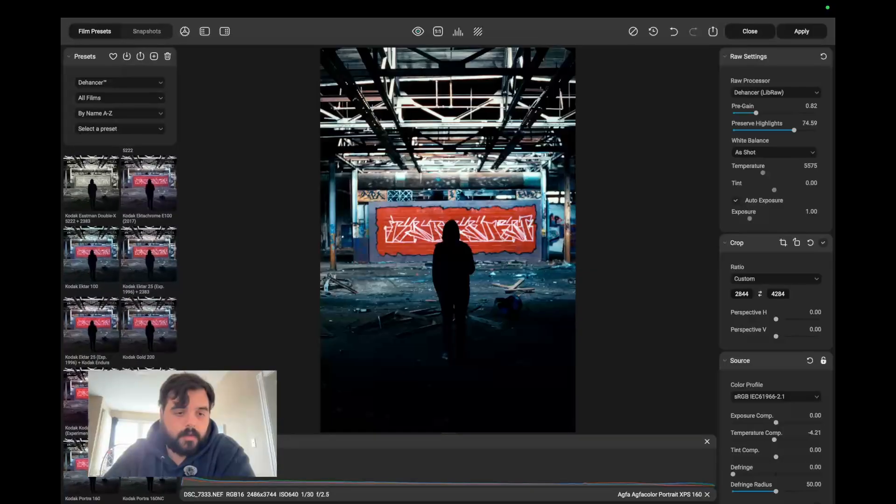
Try the Kodachrome 64, Gold 200 and two Ektar 25 presets on the graffiti photo, and undo back to Agfa Agfacolor Portrait XPS 160.
click(76, 387)
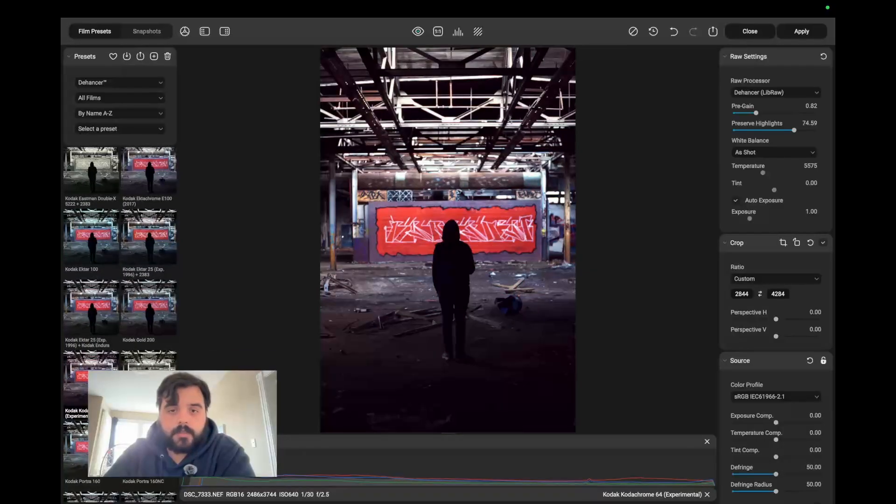
click(139, 321)
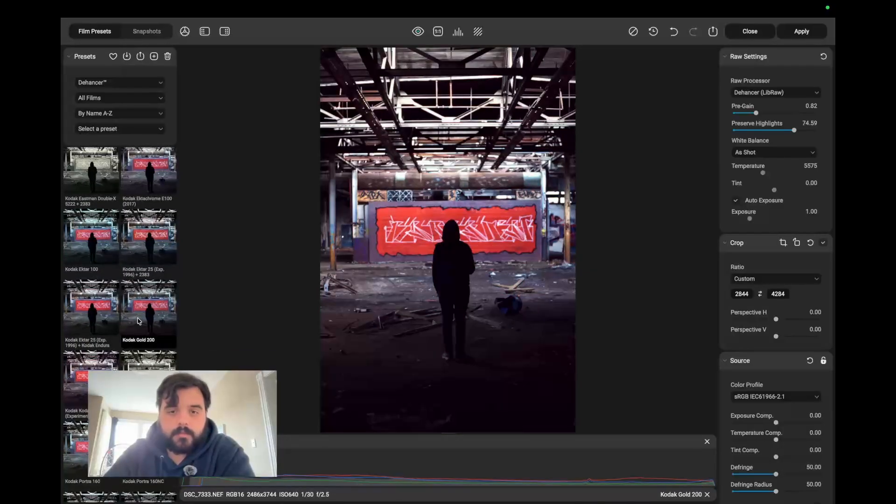
click(100, 319)
click(157, 233)
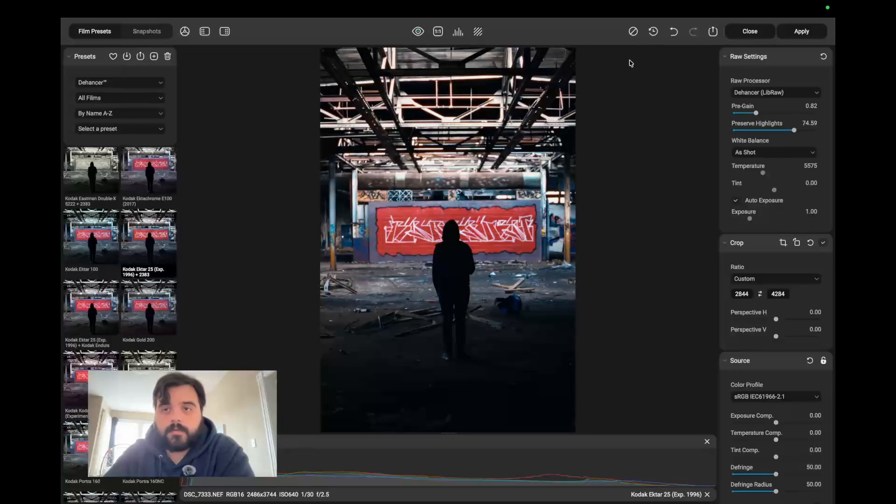
click(673, 33)
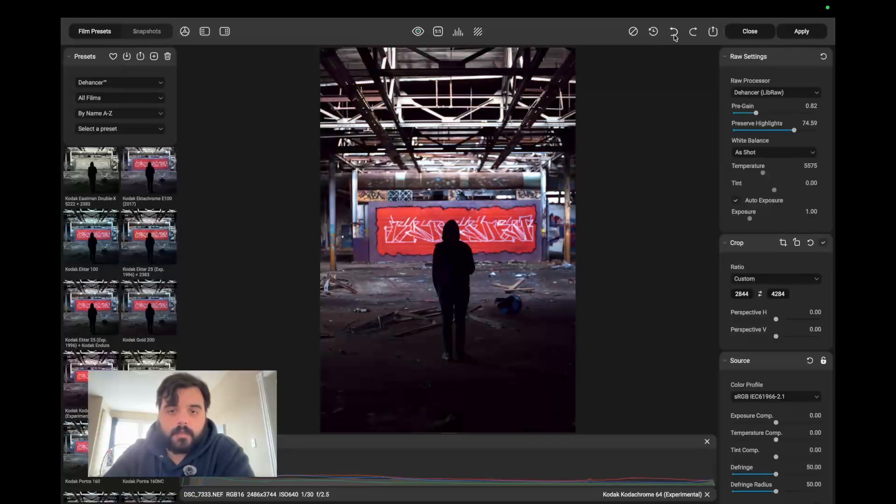
click(674, 33)
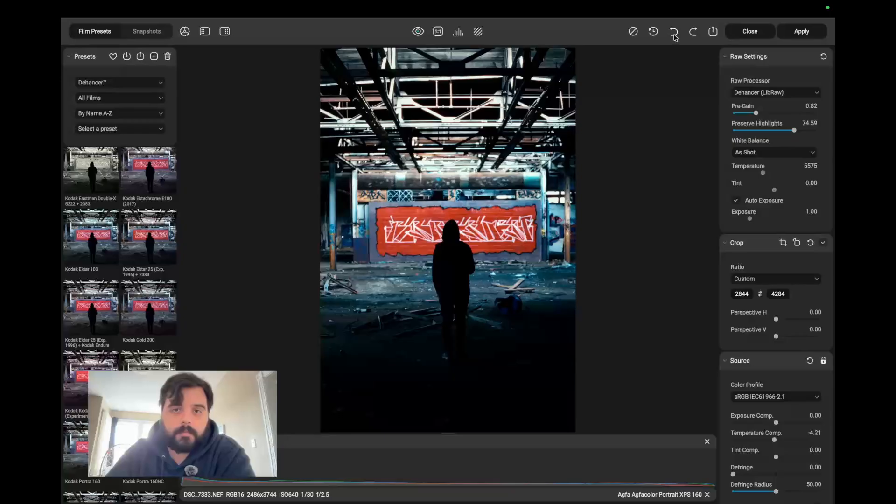
Inspect the graffiti photo against its unedited version and up close, and apply its edits.
click(418, 31)
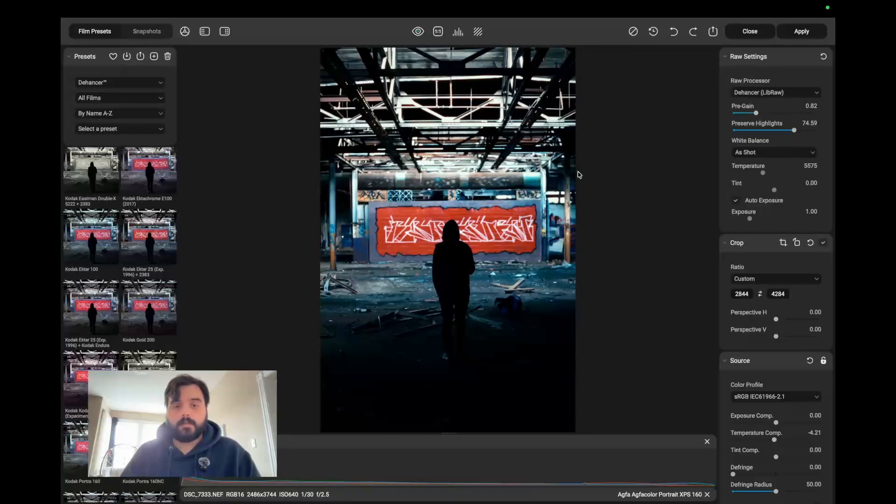
double_click(444, 227)
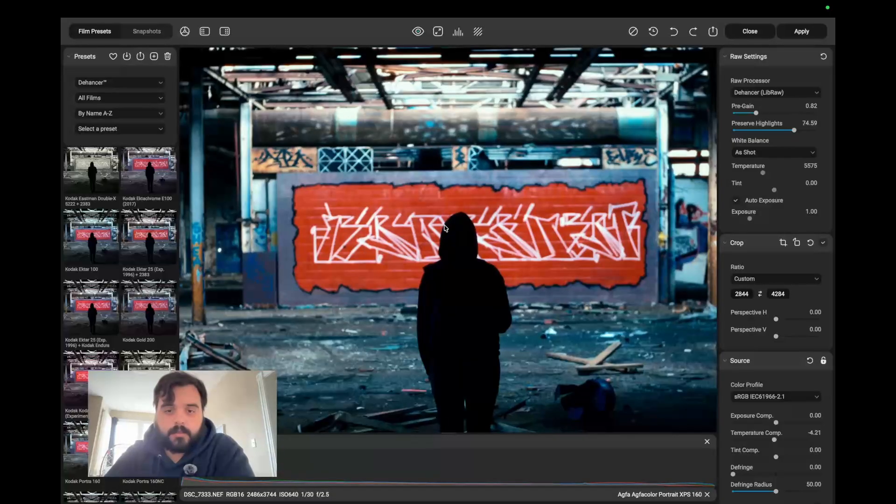
drag(449, 176, 428, 303)
double_click(429, 302)
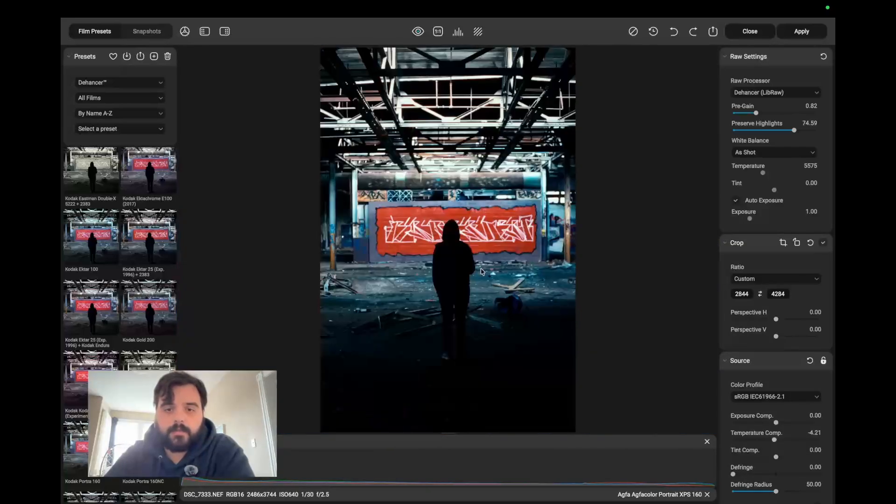
click(801, 32)
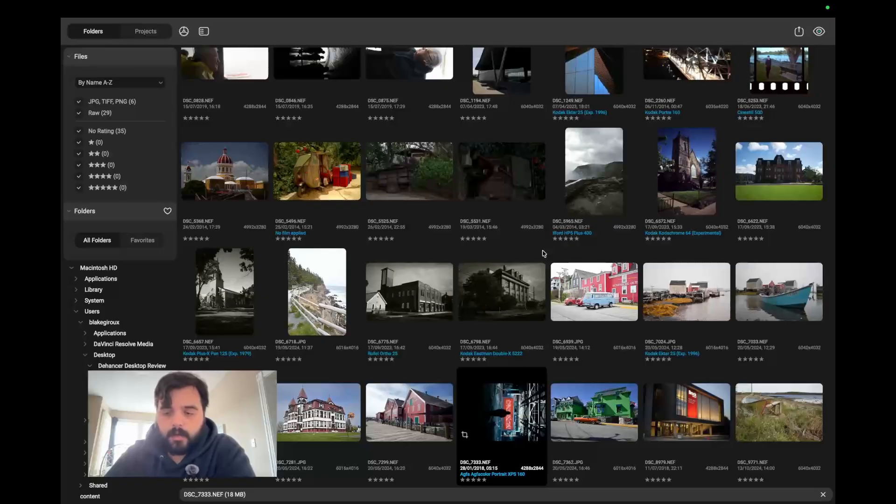
Open the church photo DSC_6572.NEF, compare its Kodachrome look with the unedited version, and close it.
double_click(688, 173)
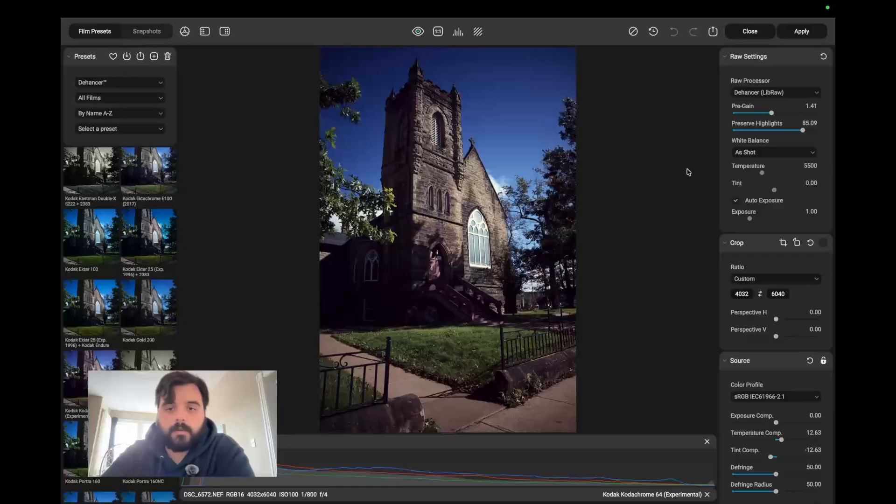
click(418, 31)
click(418, 32)
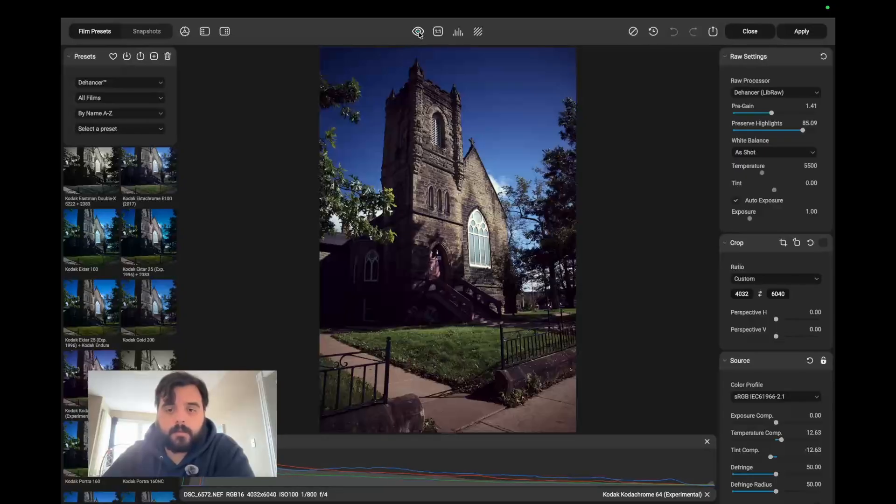
click(750, 31)
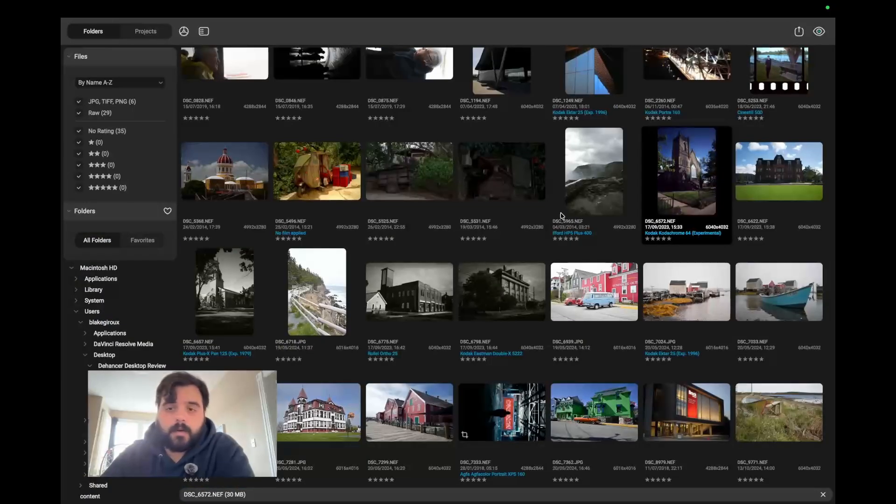
Open the architecture photo DSC_1249.NEF to view its Kodak Ektar 25 look and close it.
scroll(563, 216, up, 2)
scroll(562, 216, up, 1)
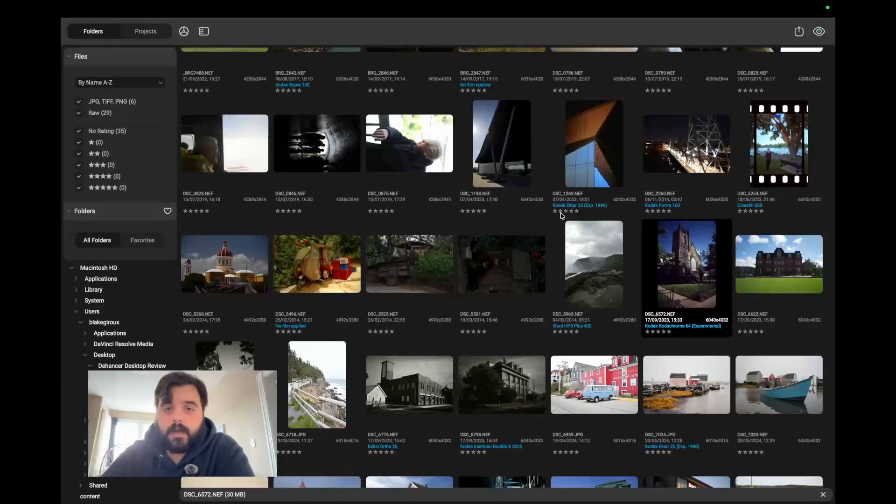
double_click(595, 174)
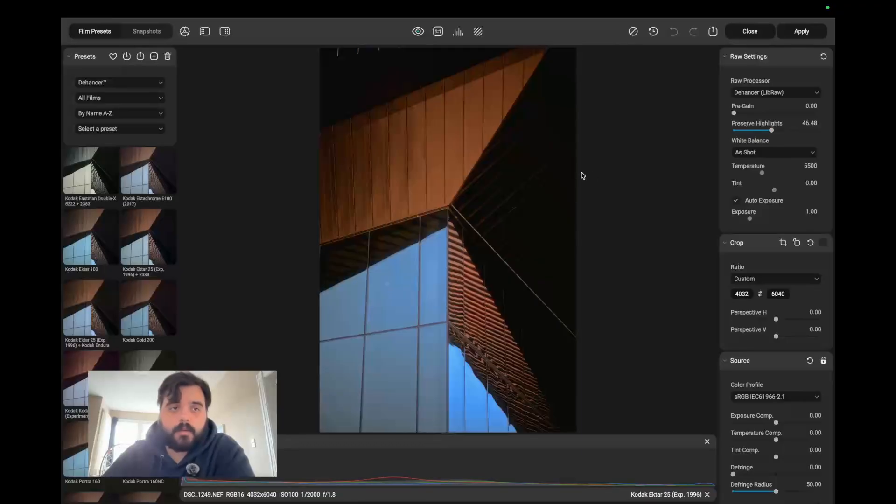
click(750, 32)
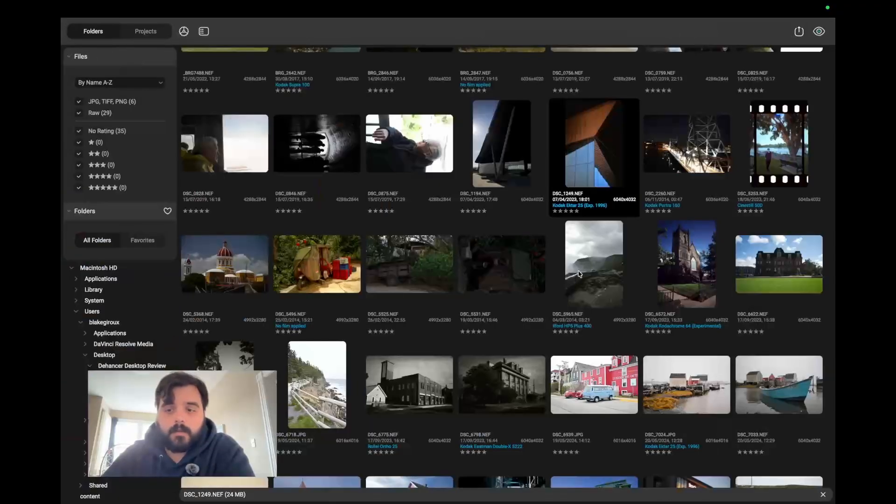
Open the harbour photo DSC_7024.JPG, compare its Kodak Ektar 25 look with the unedited version, and close it.
scroll(580, 273, down, 3)
click(675, 285)
double_click(675, 285)
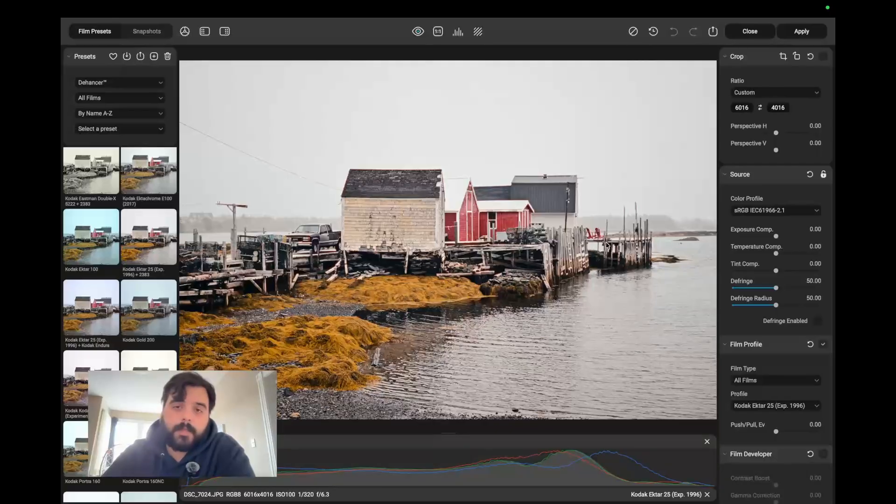
click(418, 32)
click(418, 32)
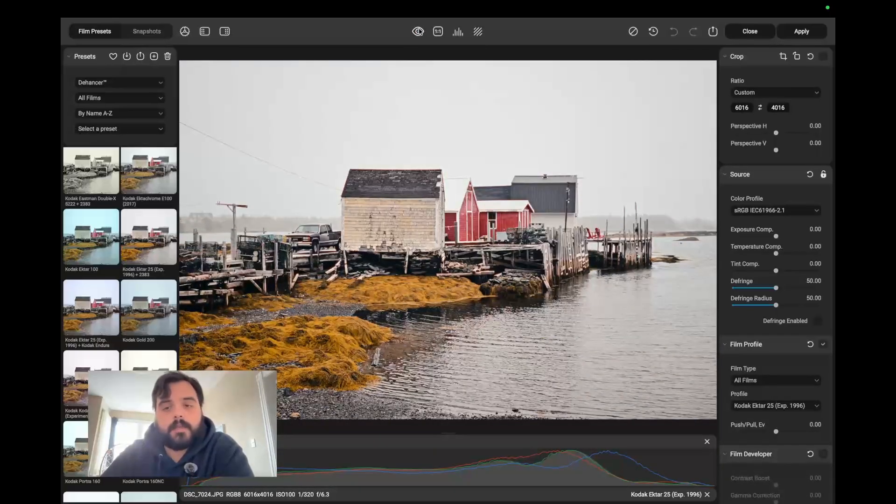
click(750, 31)
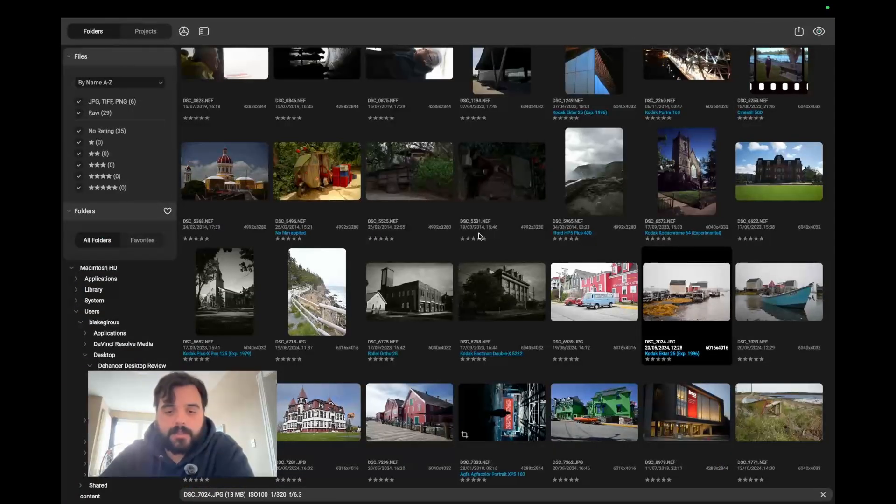
Open the black-and-white church photo DSC_6657.NEF and apply its edits.
double_click(226, 295)
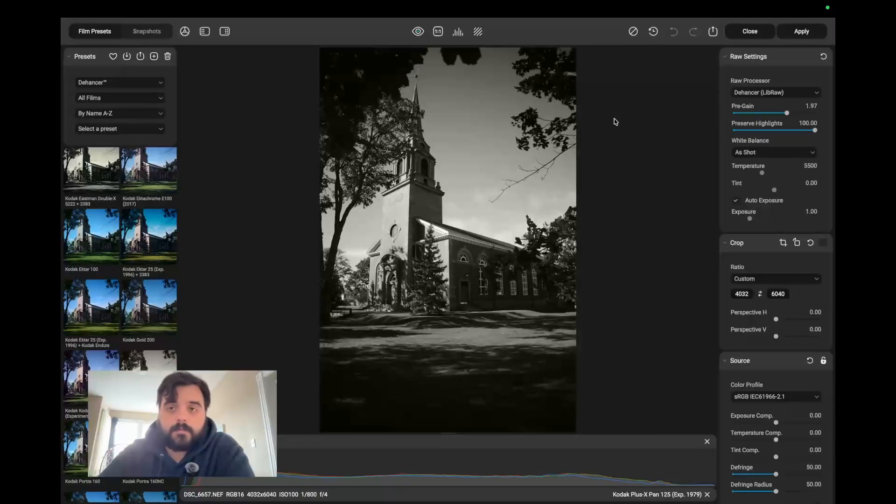
click(799, 32)
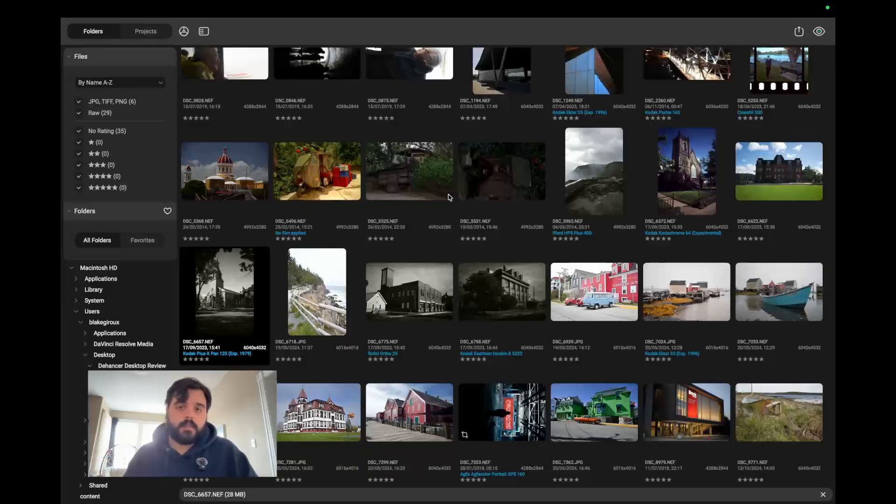
Look through the photo library and open the dark vehicle photo DSC_5531.NEF for editing.
scroll(449, 197, up, 3)
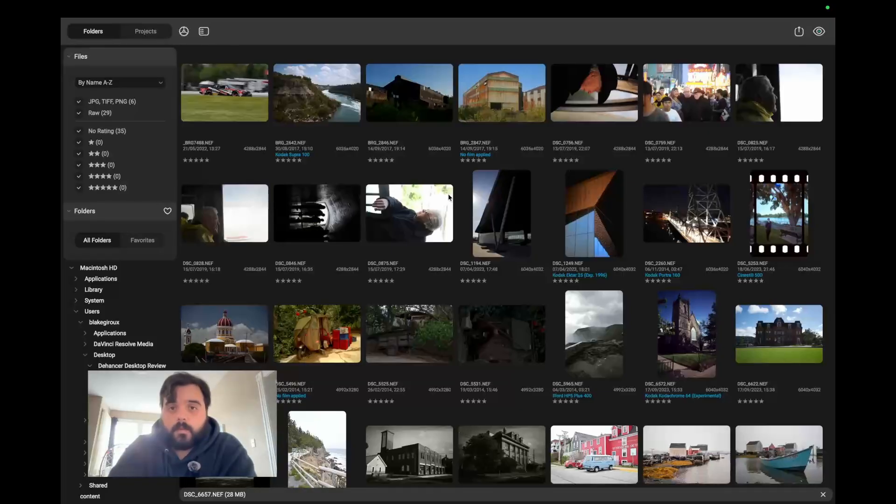
scroll(448, 197, down, 3)
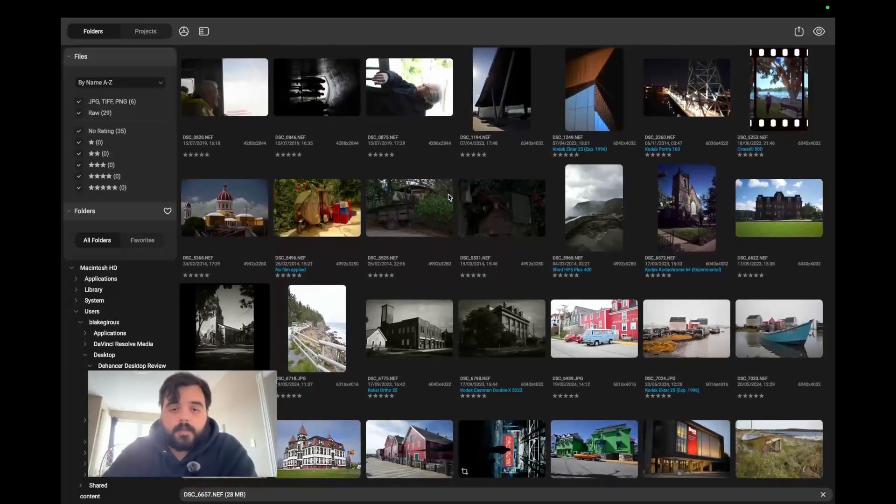
scroll(449, 197, down, 1)
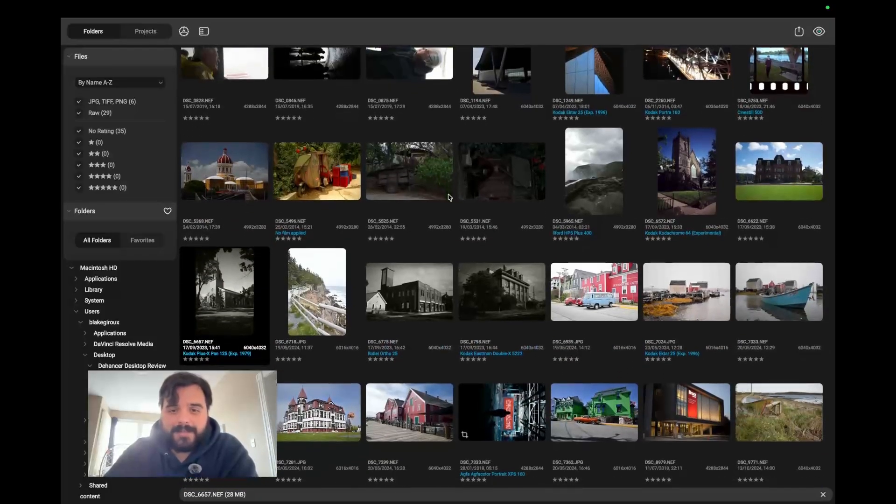
key(Return)
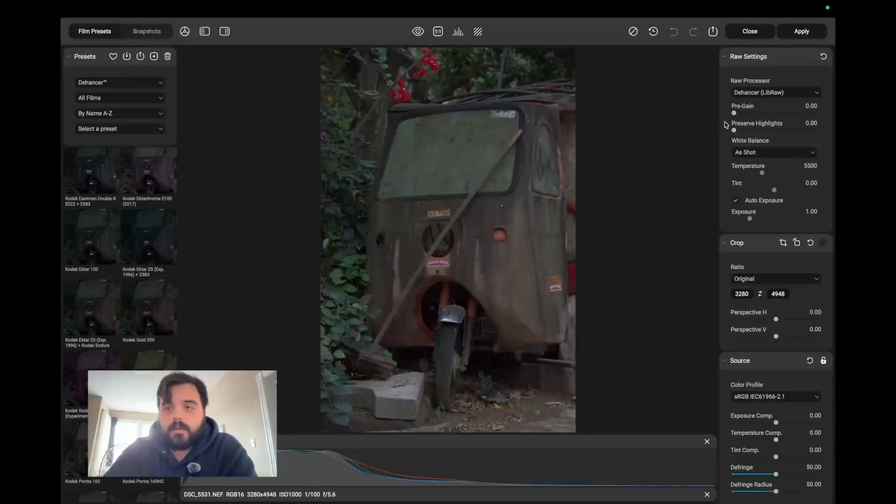
Try the Apple raw processor on the vehicle photo and switch back to Dehancer (LibRaw).
drag(746, 98, 753, 109)
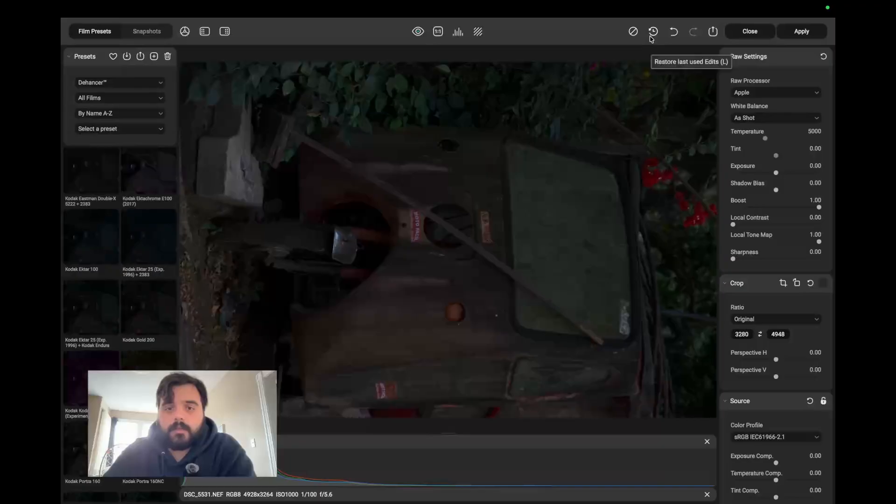
click(754, 93)
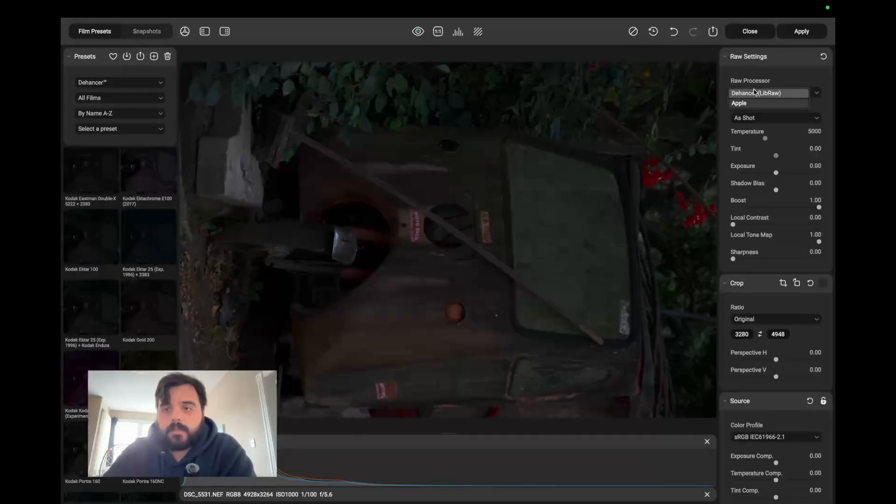
click(754, 93)
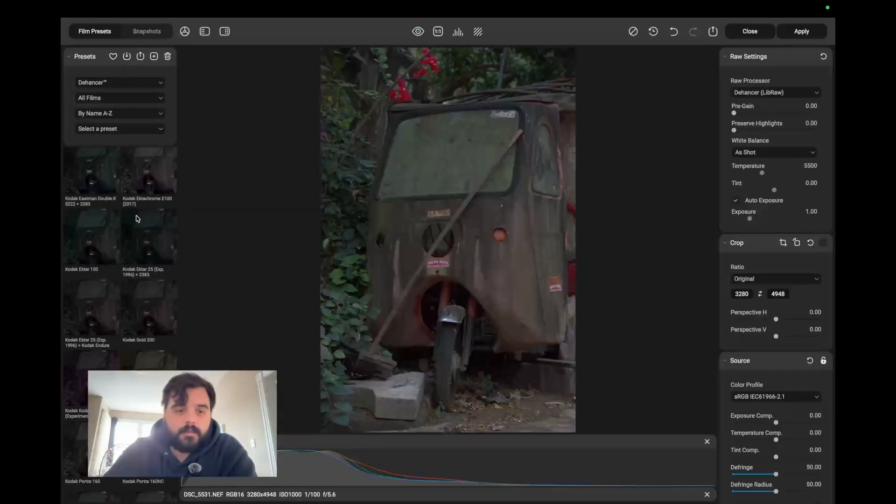
Try the Polaroid Type 100 Sepia (Exp. 2009) and Rollei Ortho 25 film presets on the vehicle photo.
scroll(141, 316, down, 5)
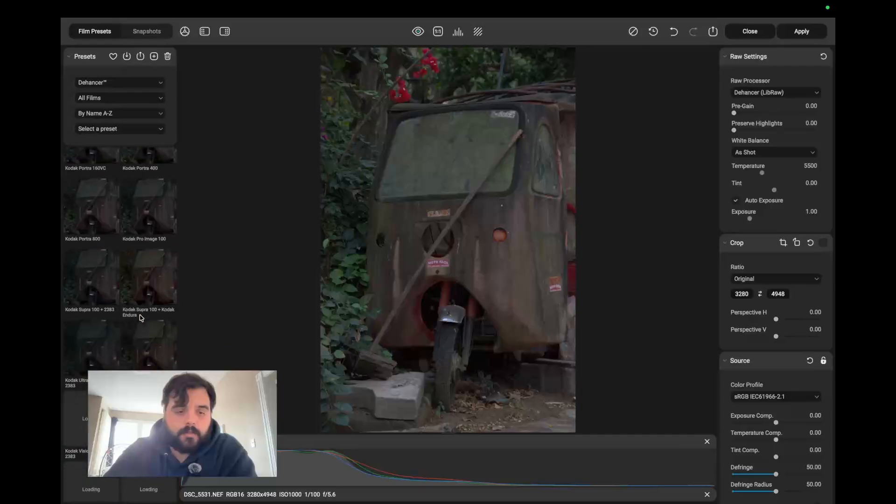
scroll(141, 318, down, 5)
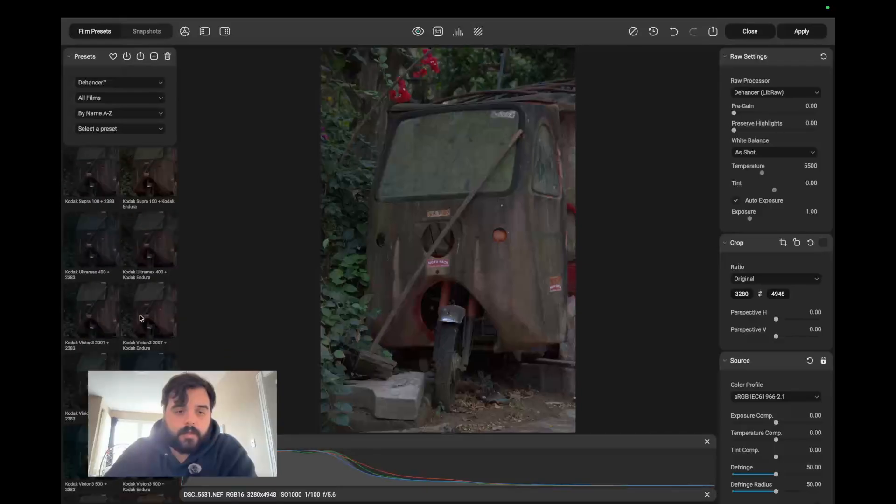
scroll(141, 318, down, 6)
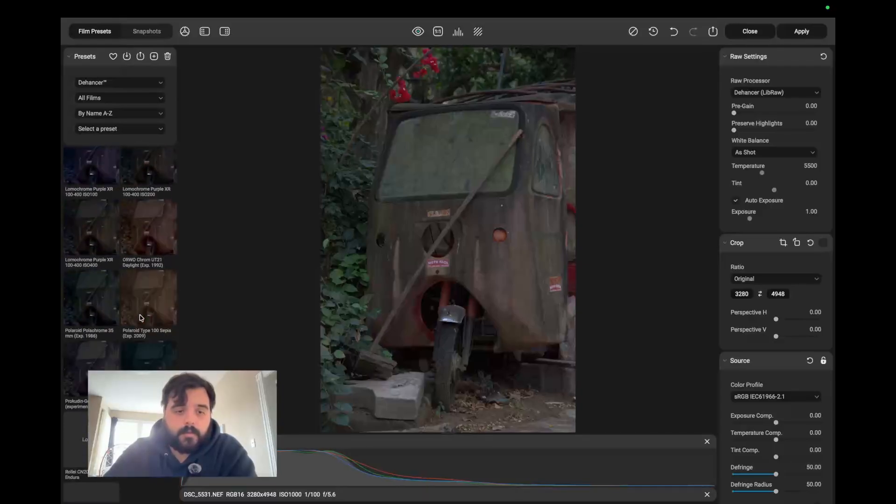
click(141, 317)
scroll(141, 318, down, 1)
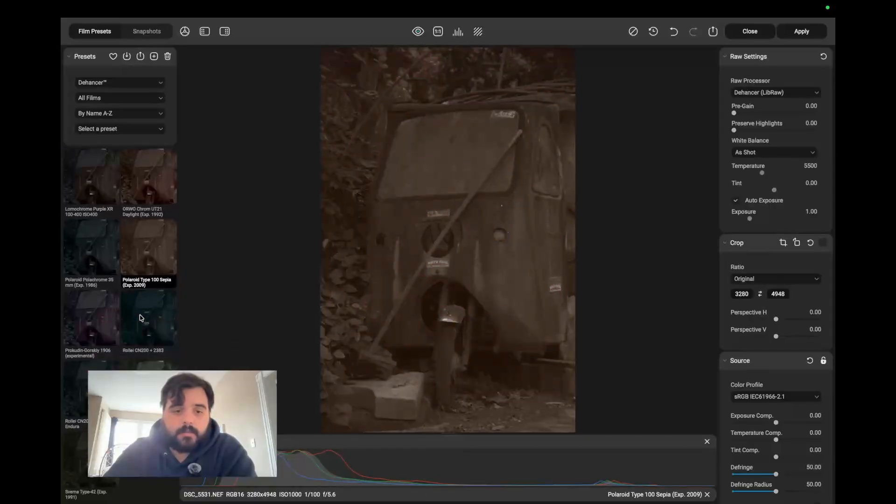
click(148, 389)
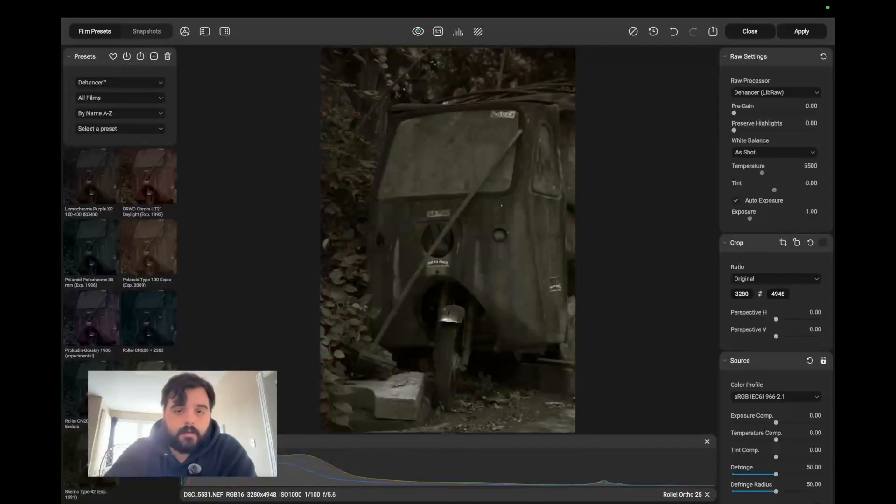
Apply the Lomochrome Purple XR 100-400 ISO200 preset to the vehicle photo and set Pre-Gain to 0.52.
scroll(146, 224, up, 2)
click(146, 224)
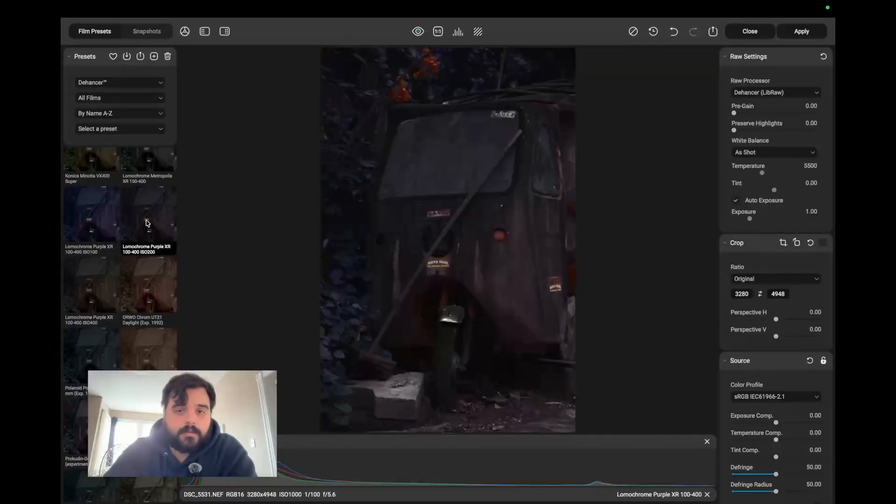
scroll(147, 223, up, 1)
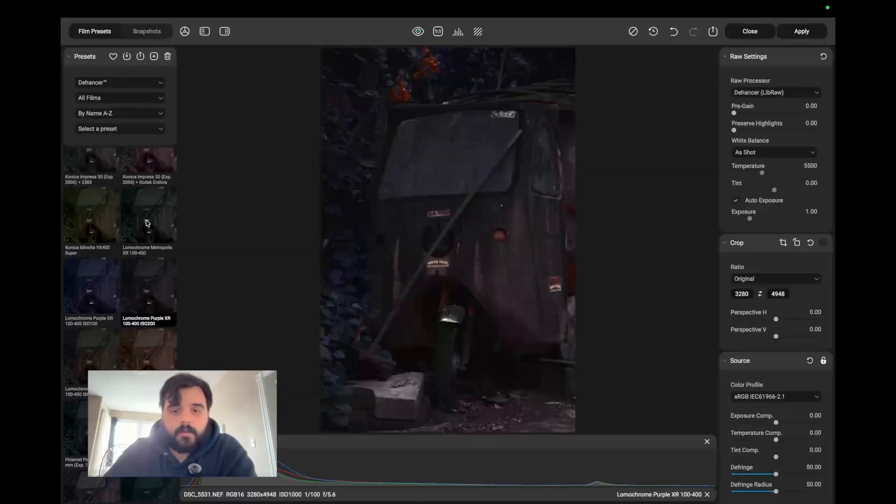
click(747, 113)
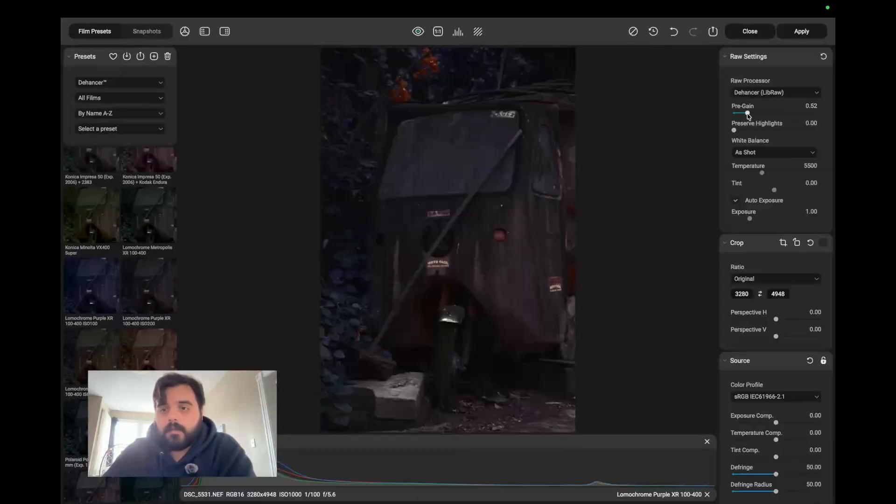